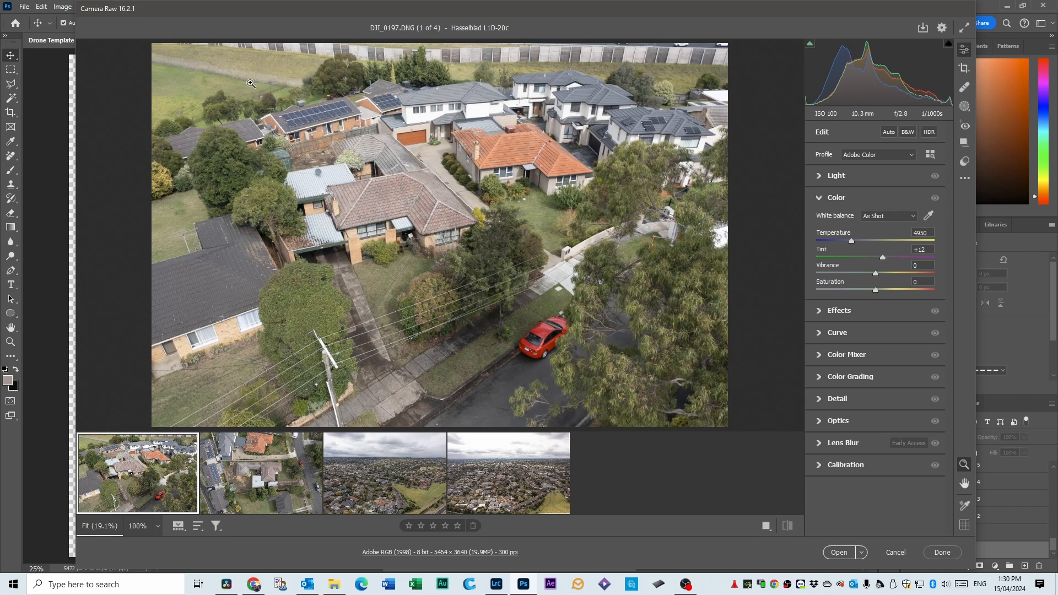
Straighten the top-down house photo DJI_0207.DNG with a manual Rotate transformation of -0.3.
click(259, 489)
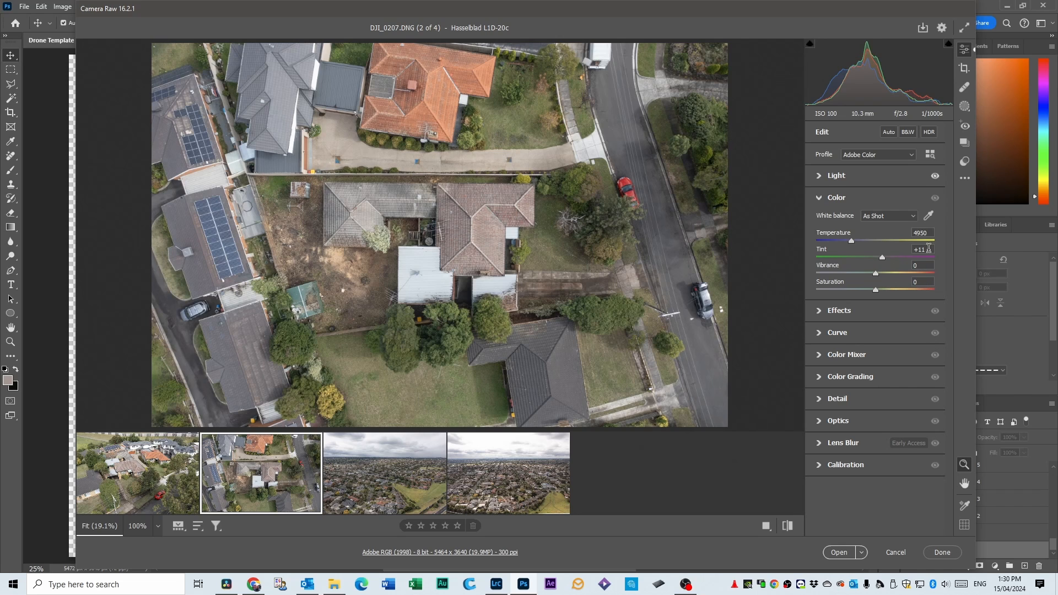
click(964, 70)
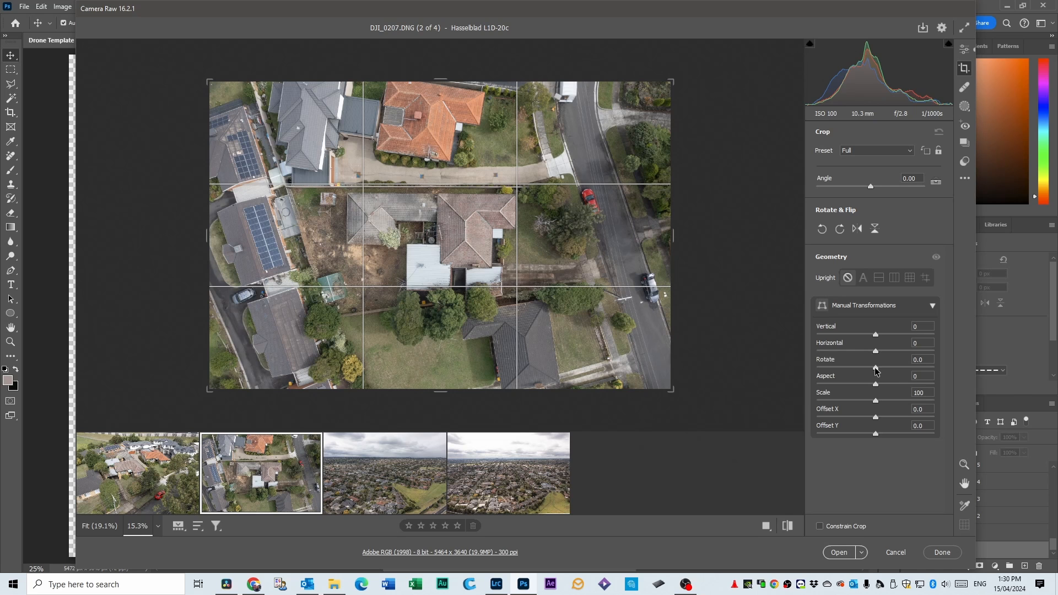
drag(877, 370, 874, 368)
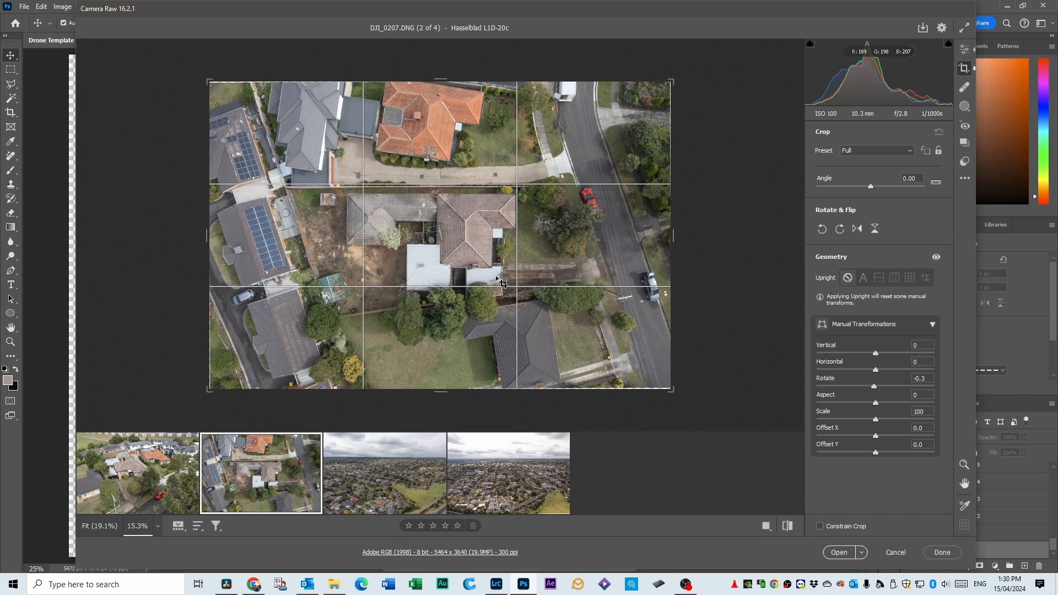
key(Return)
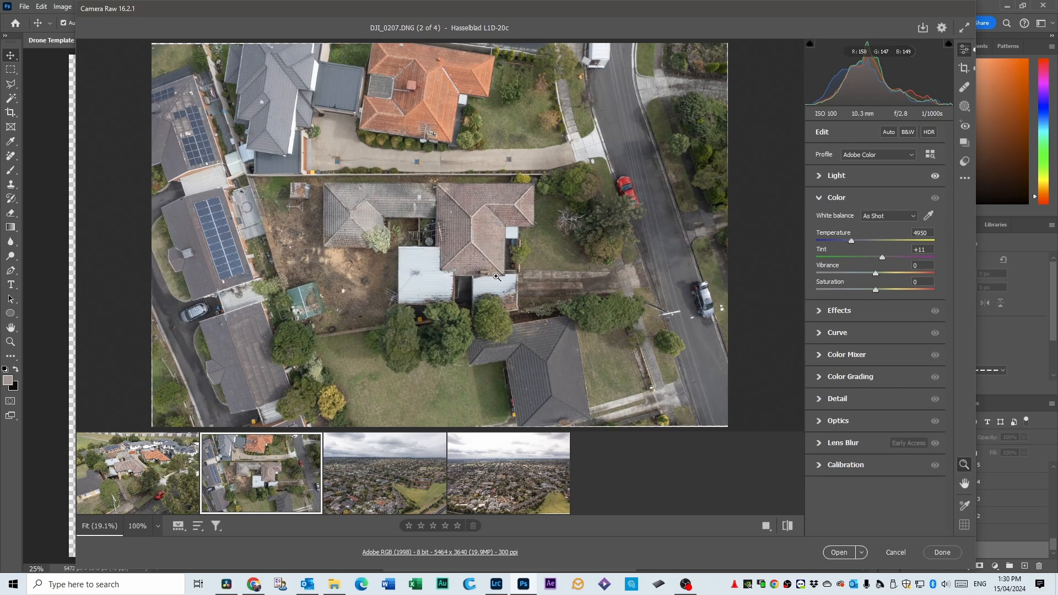
Level the horizon of DJI_0242.DNG with a slight negative manual Rotate transformation.
click(384, 450)
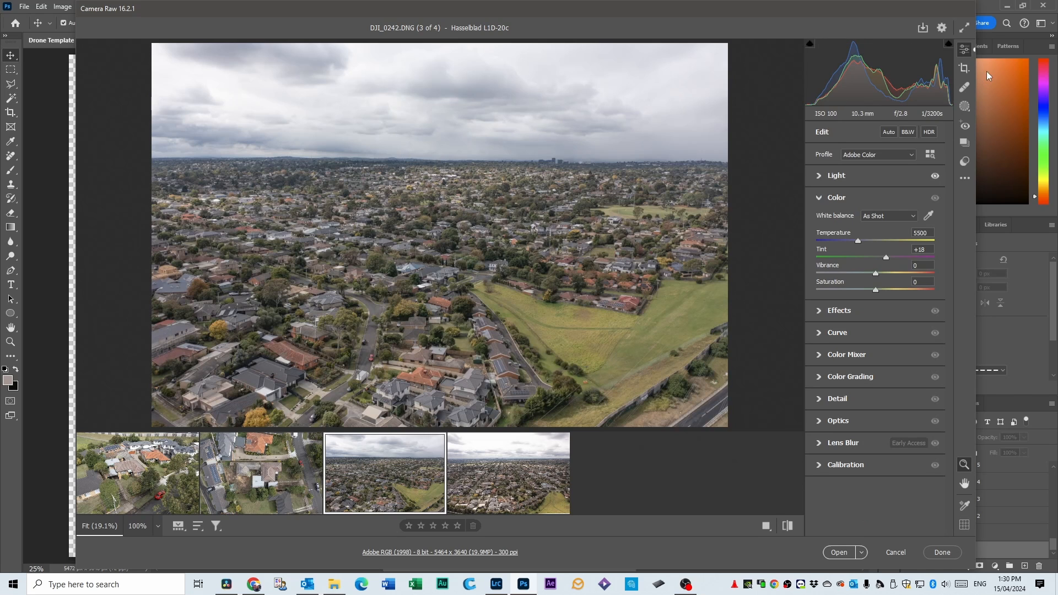
click(965, 69)
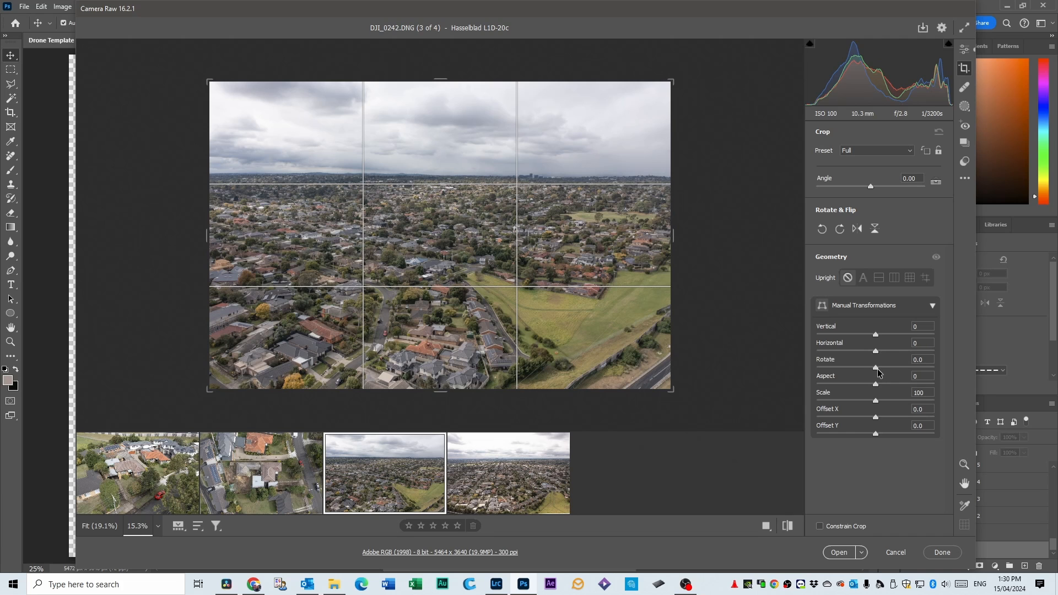
drag(876, 371, 873, 370)
double_click(434, 243)
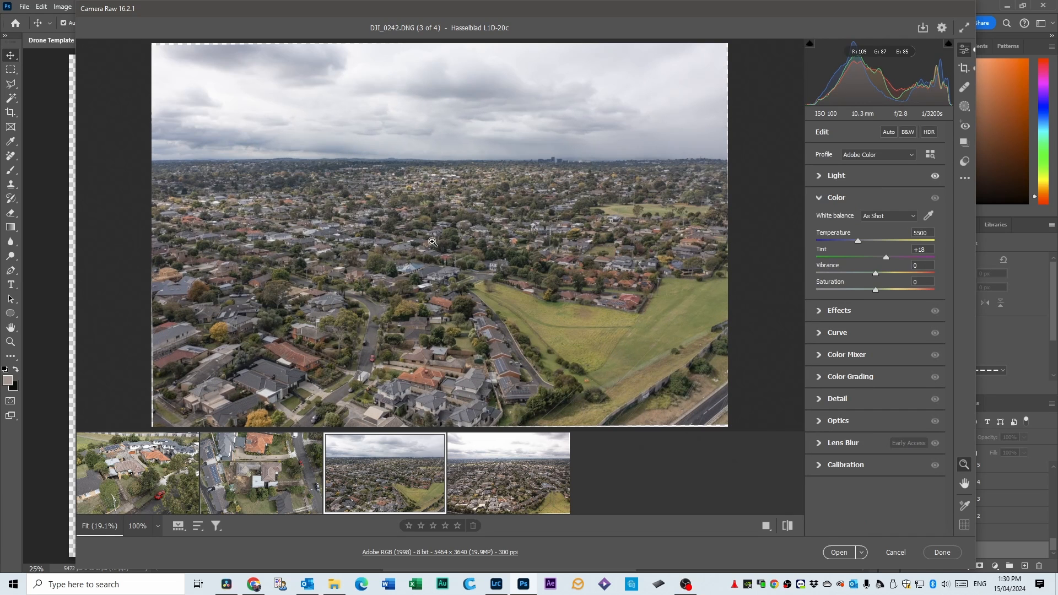
Set the exposure of DJI_0258.DNG to -0.60 and its shadows to +79.
click(534, 455)
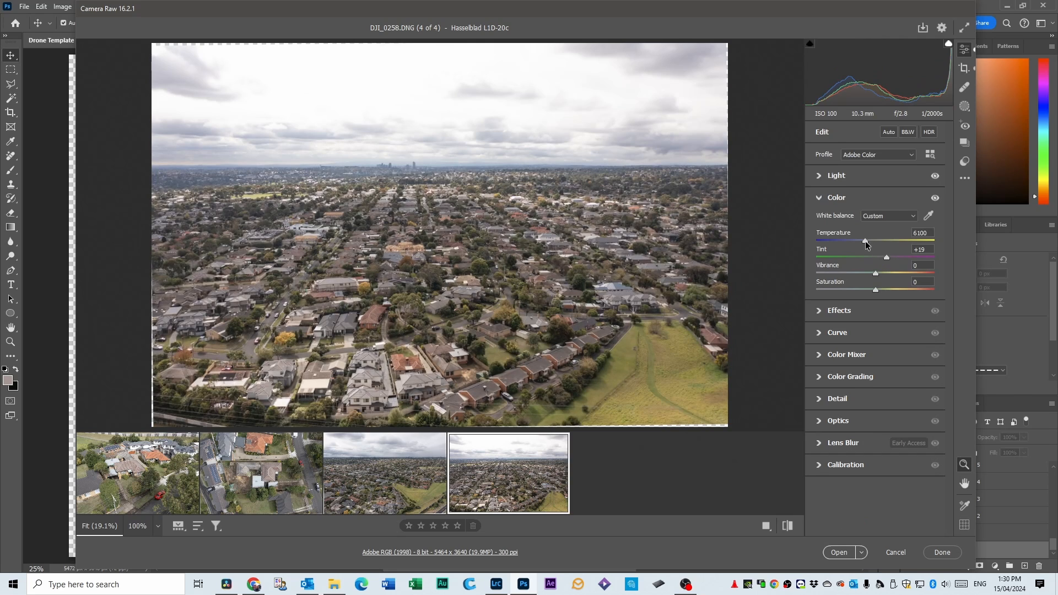
click(821, 176)
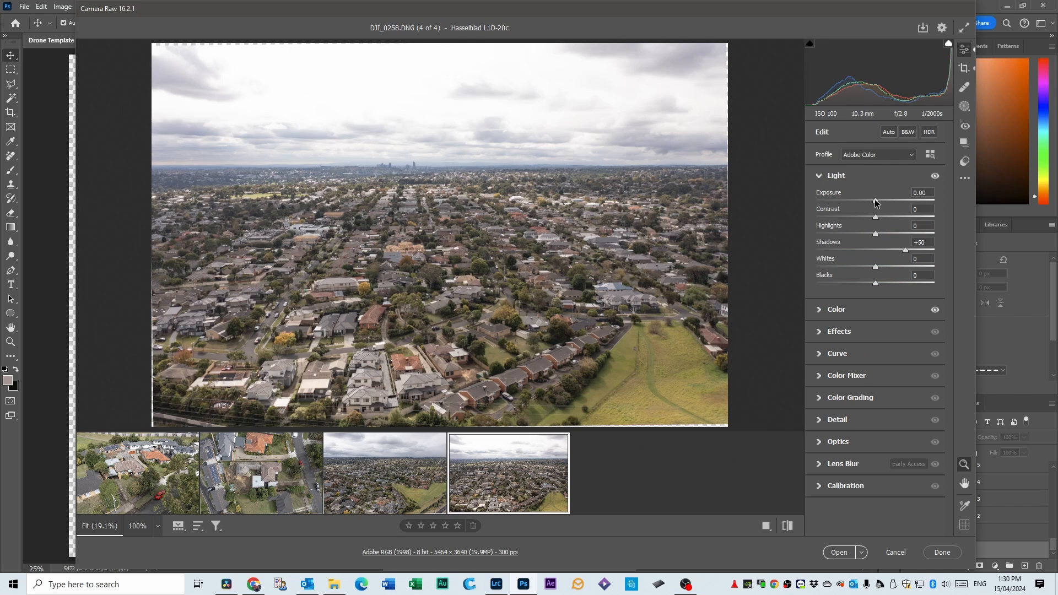
drag(875, 202, 867, 203)
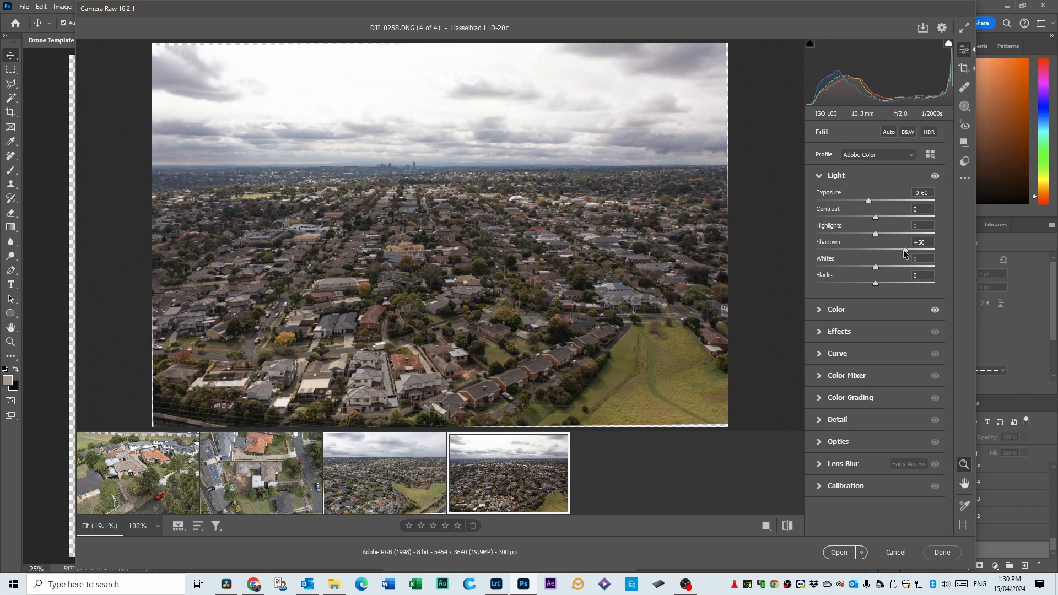
drag(905, 251, 922, 252)
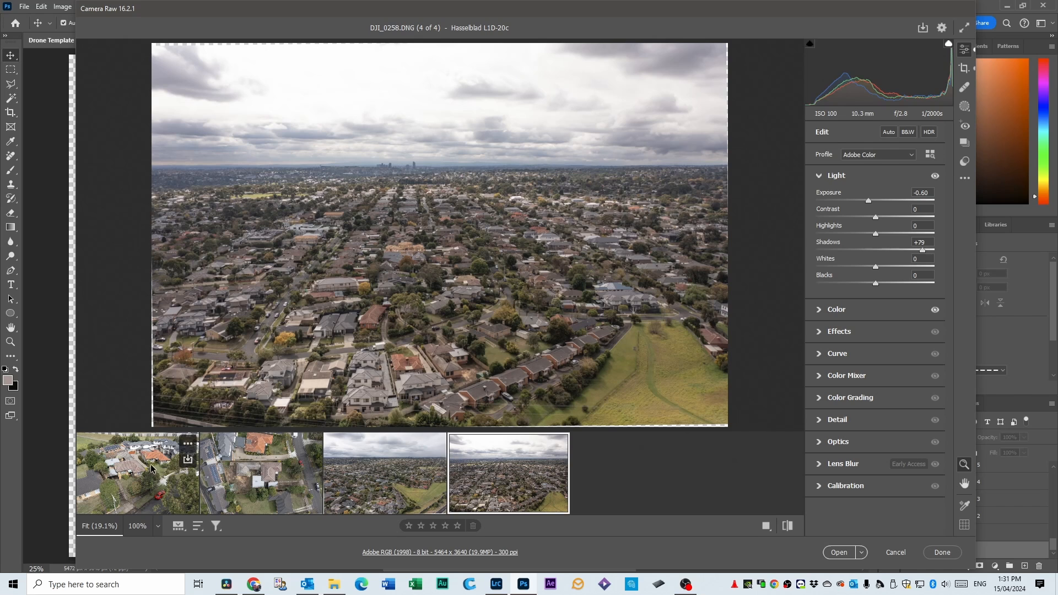
Select all four raw photos and open them as normal images for editing.
shift+click(162, 481)
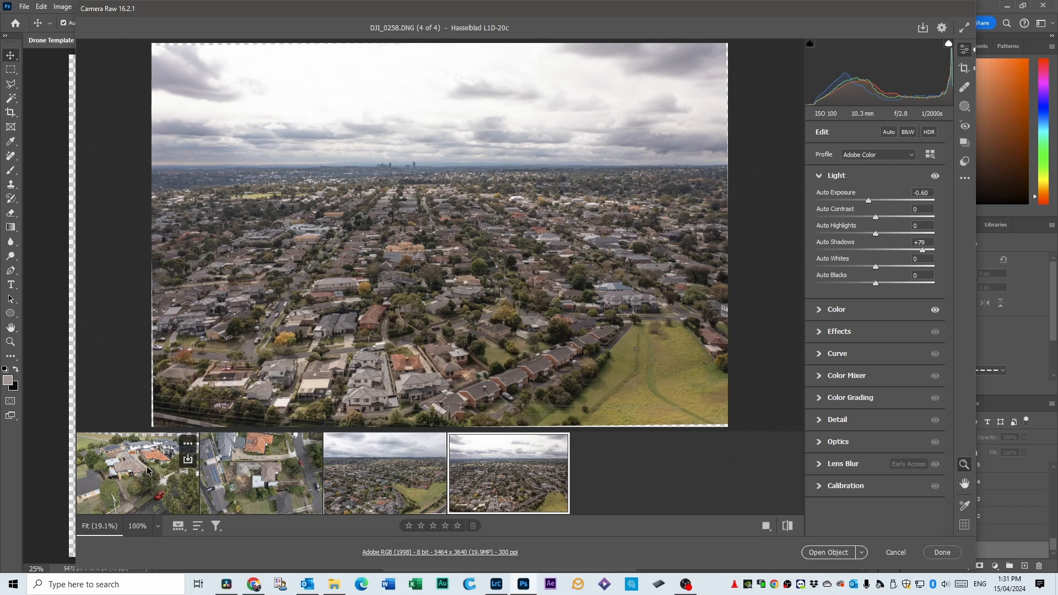
click(842, 553)
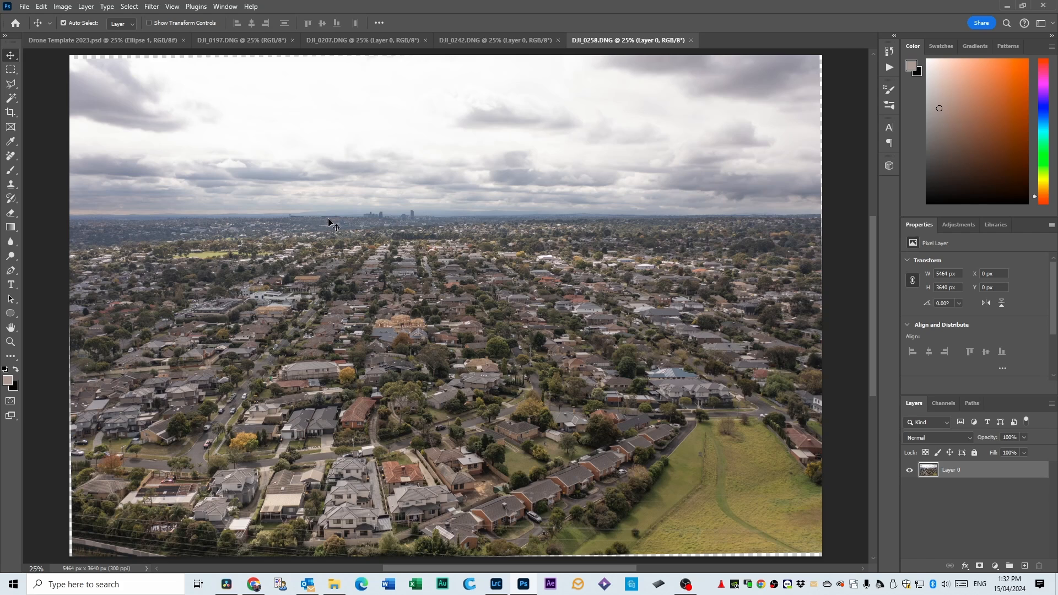
Replace the sky in DJI_0258.DNG with the light-clouded blue sky at brightness 40, output to new layers.
click(41, 8)
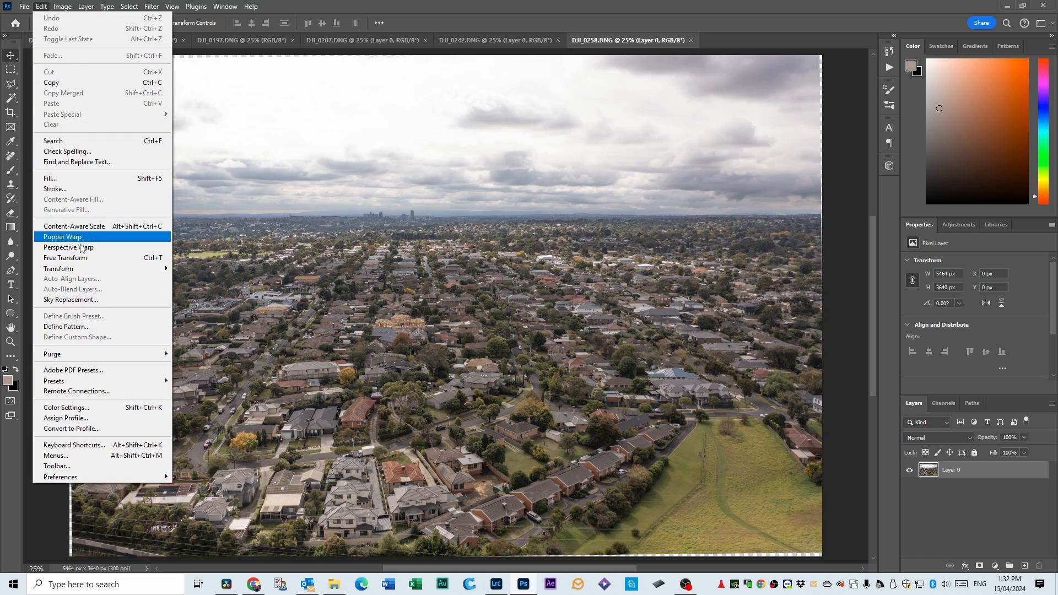
click(71, 301)
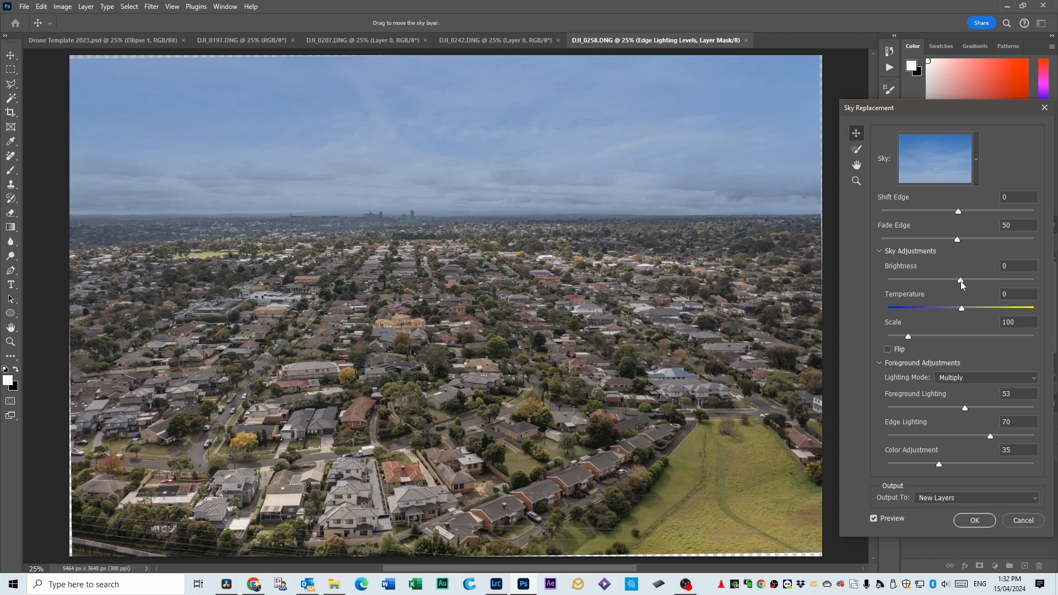
drag(961, 281, 977, 281)
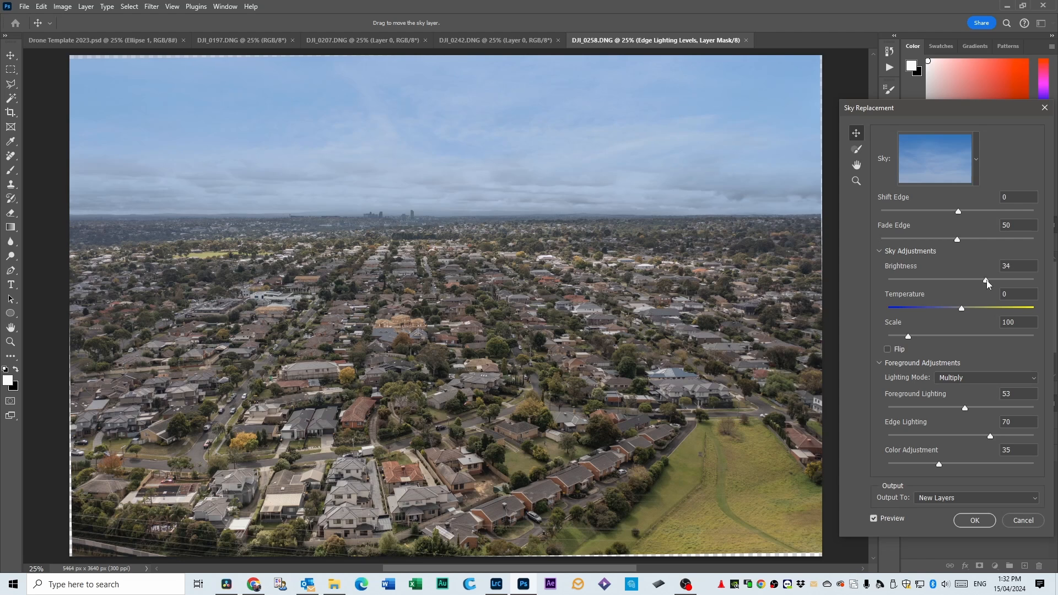
drag(986, 280, 991, 283)
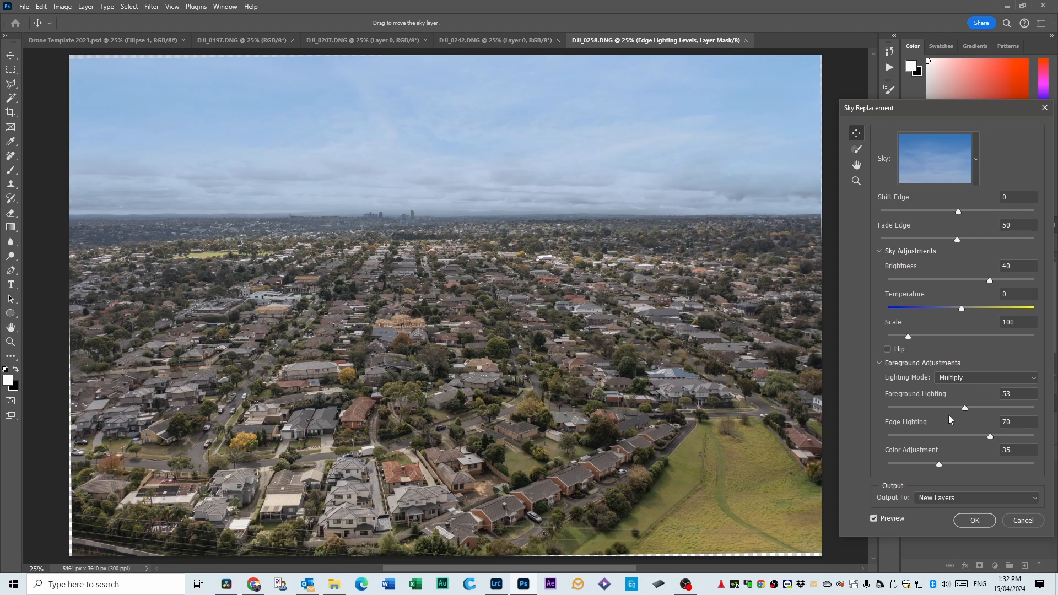
click(974, 521)
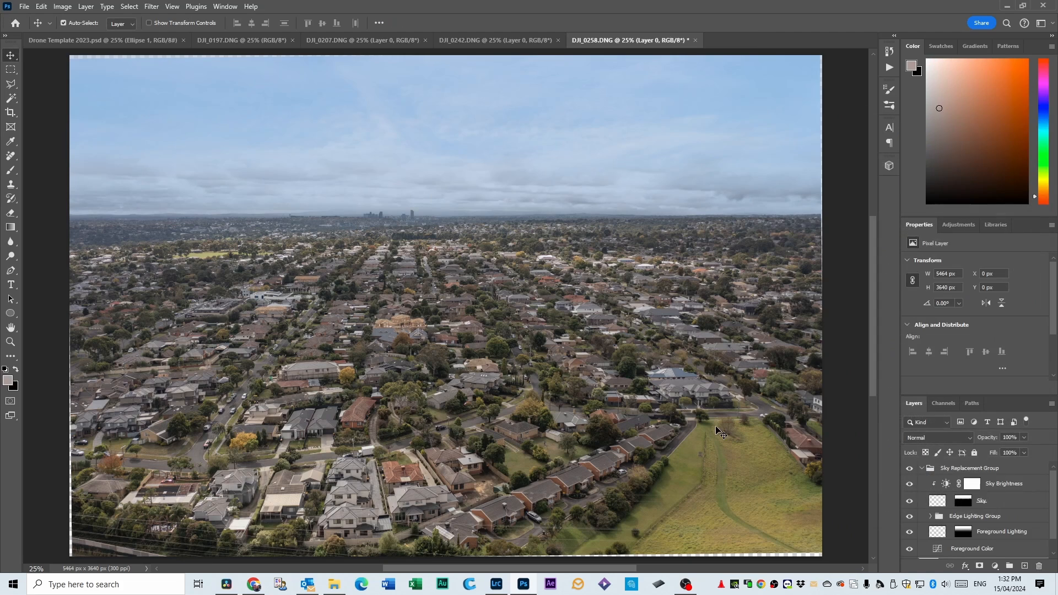
Merge the Sky Replacement Group and Layer 0 of DJI_0258.DNG into a single layer.
click(959, 472)
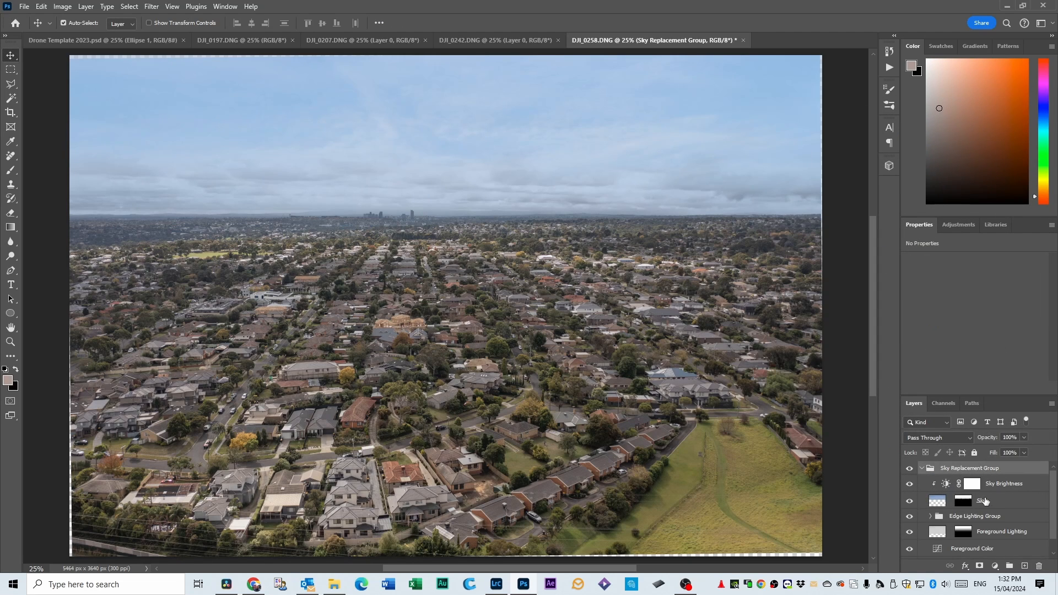
scroll(985, 501, down, 1)
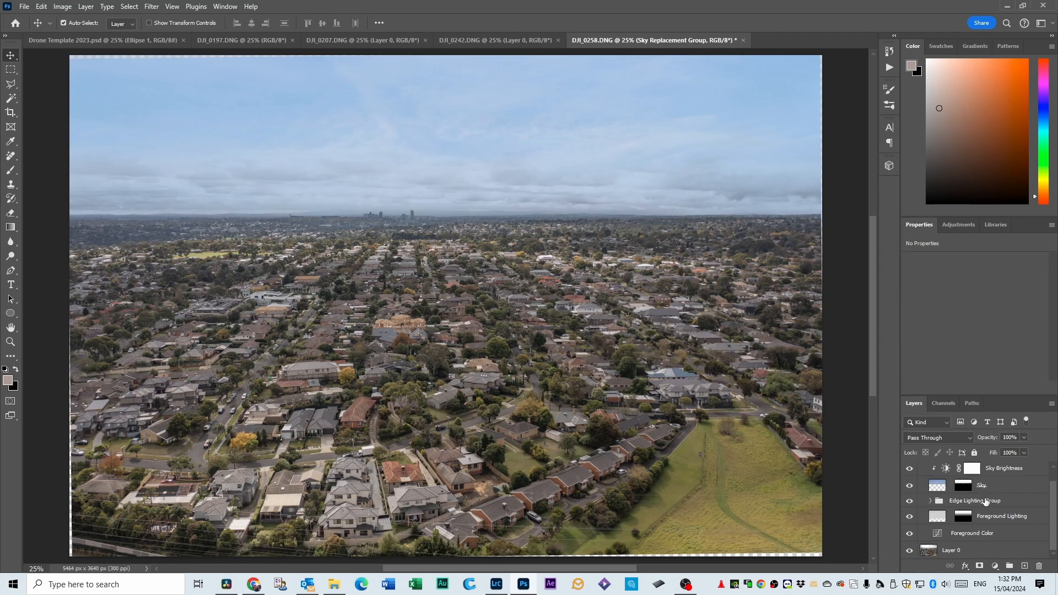
shift+click(962, 552)
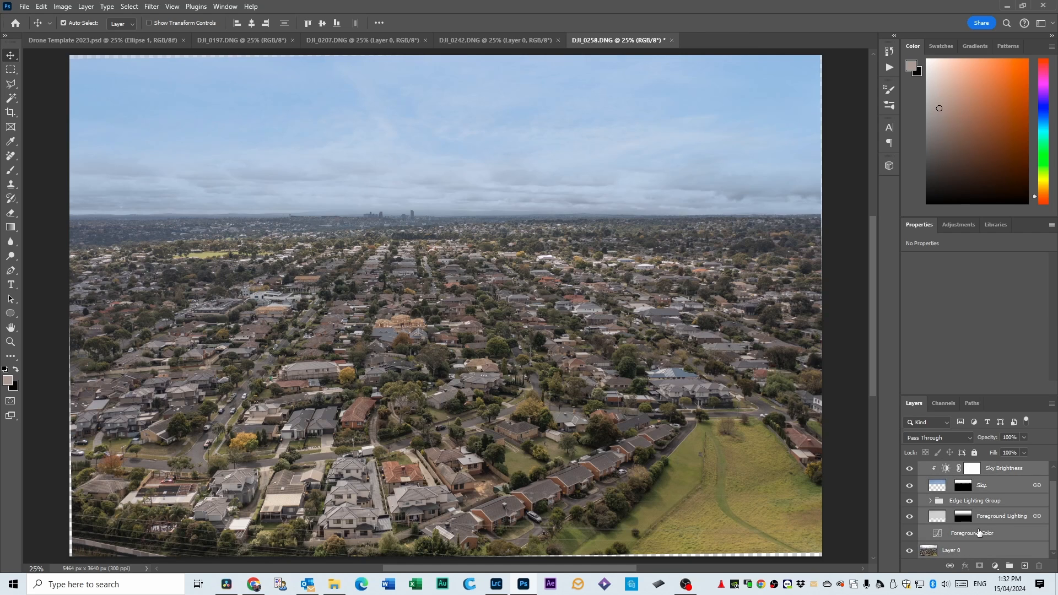
right_click(979, 533)
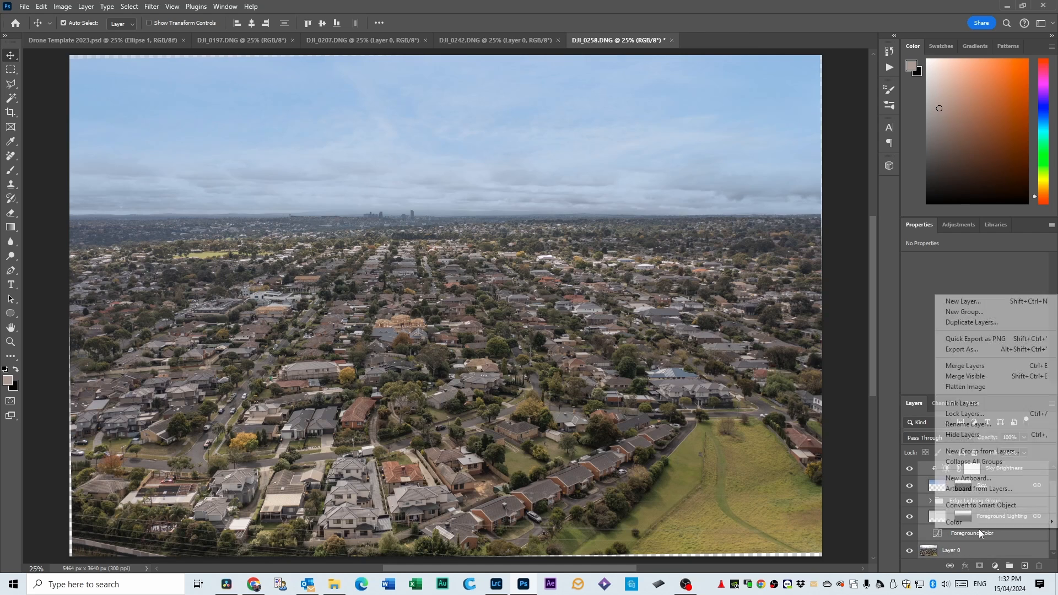
click(976, 365)
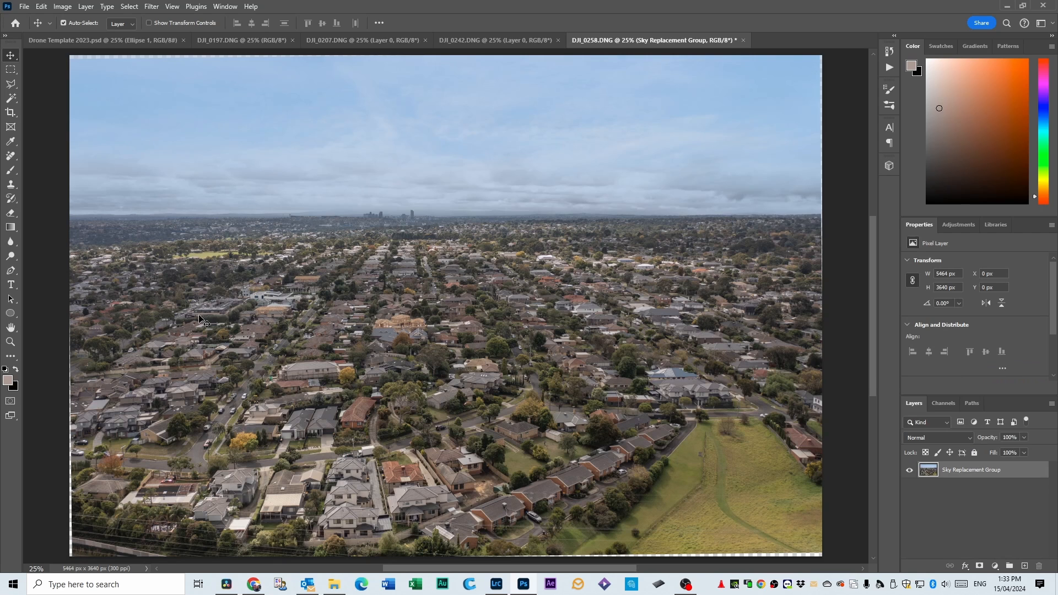
Replace the sky in DJI_0242.DNG with the same blue sky at brightness 34, output to new layers.
click(485, 43)
click(42, 6)
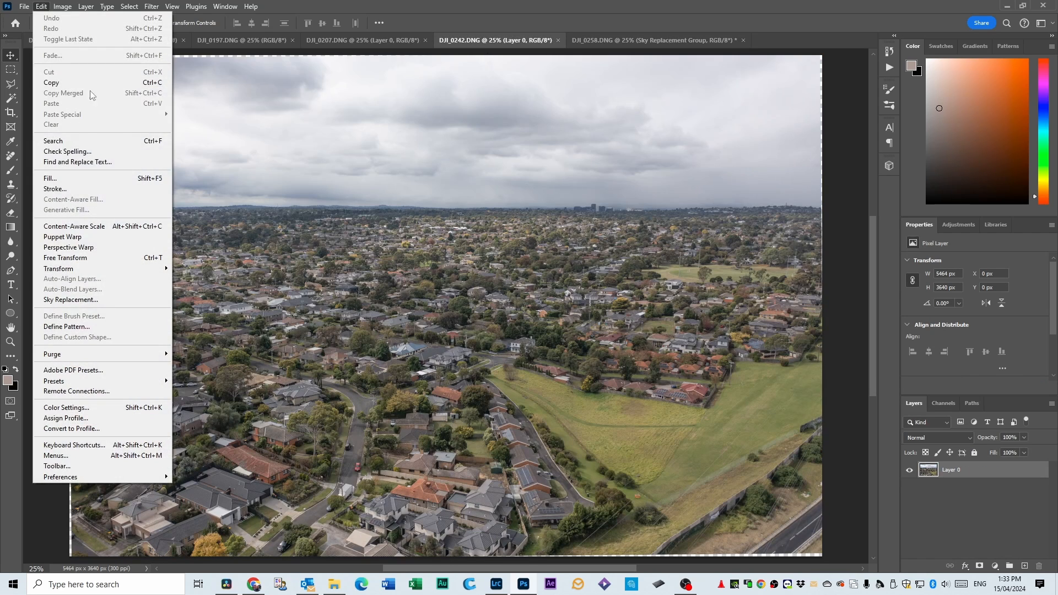
click(99, 301)
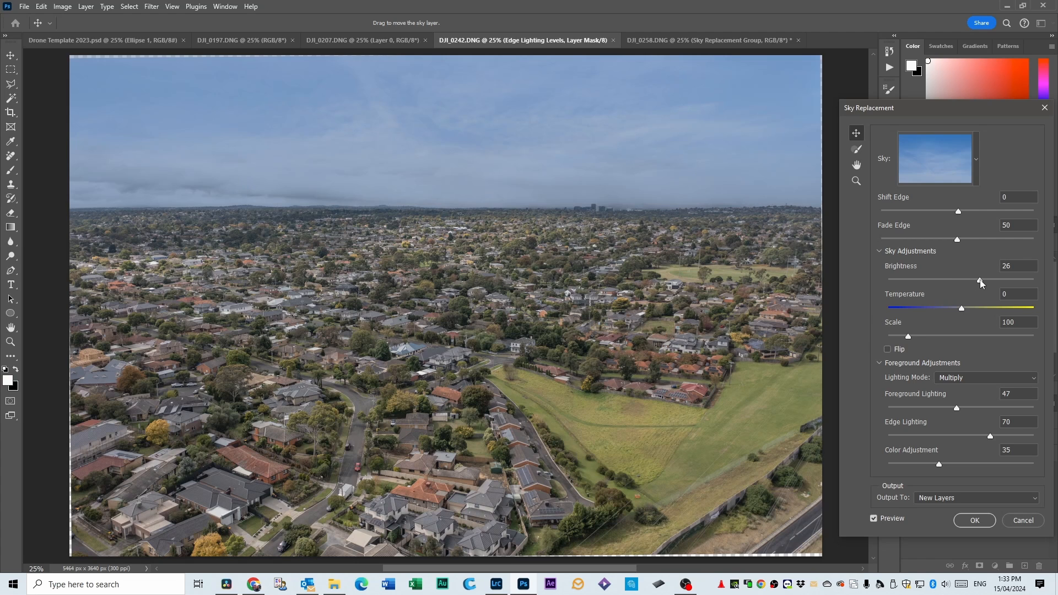
drag(981, 282, 985, 283)
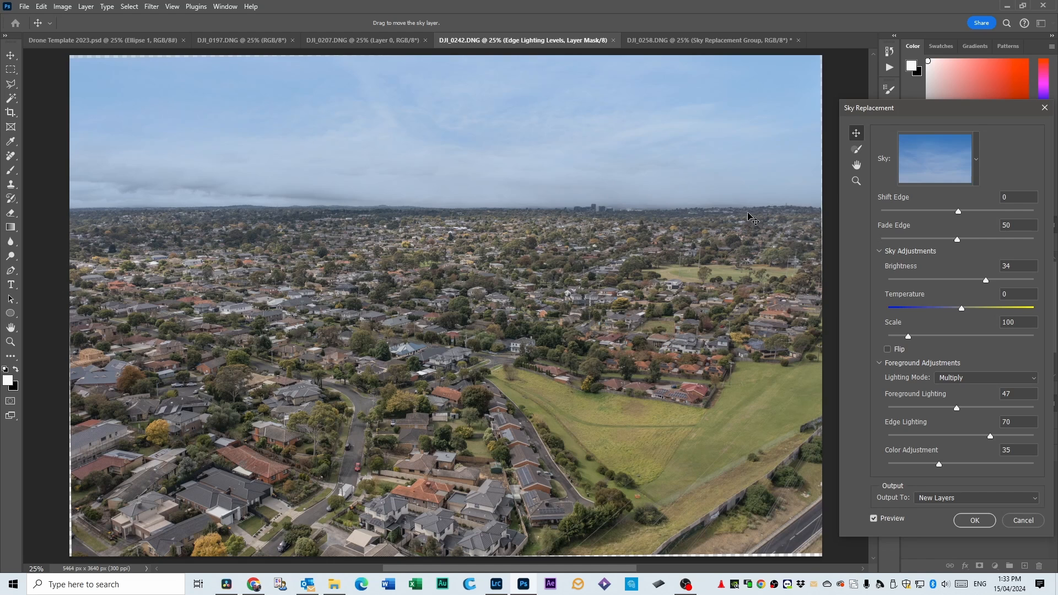
click(974, 520)
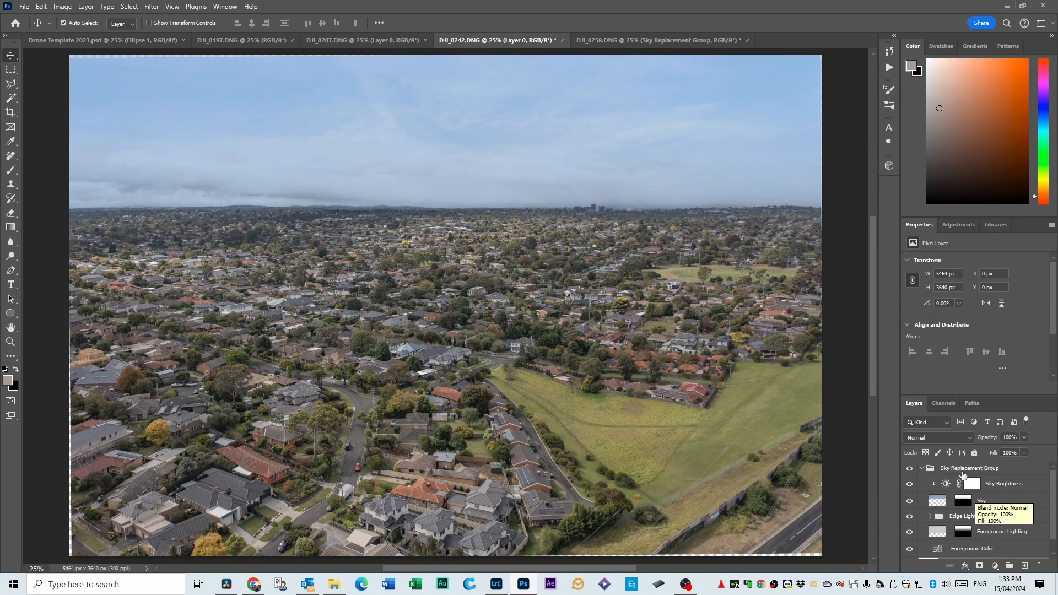
Merge all sky replacement layers of DJI_0242.DNG with its original Layer 0.
click(961, 472)
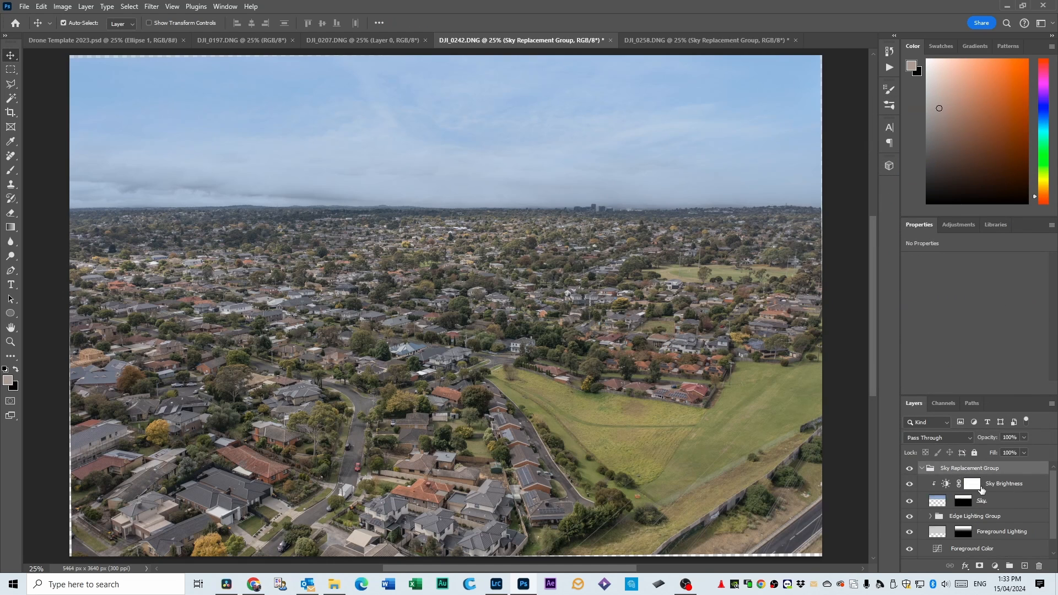
scroll(978, 520, down, 1)
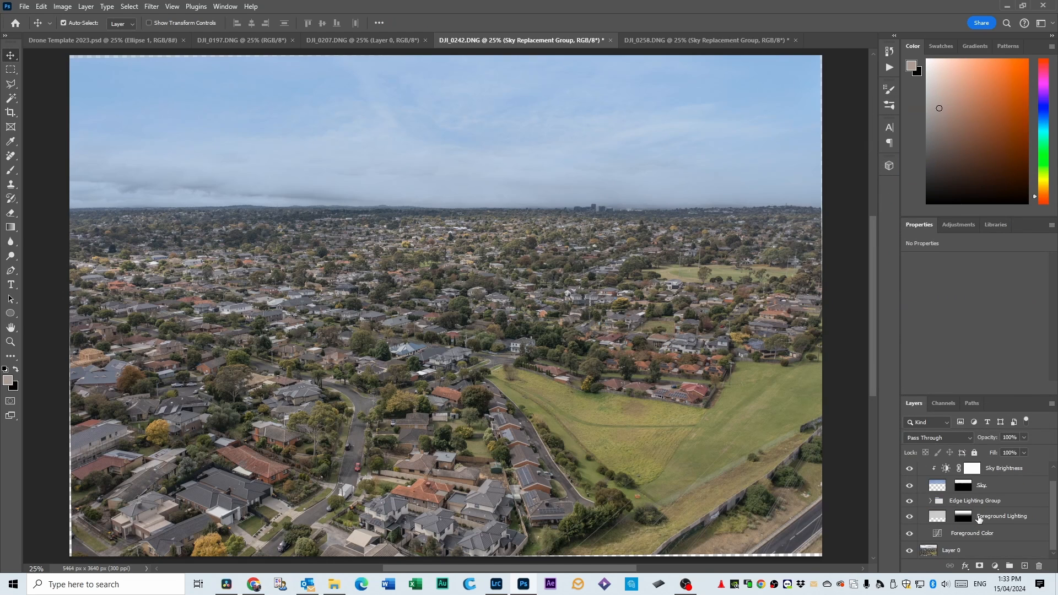
shift+click(961, 551)
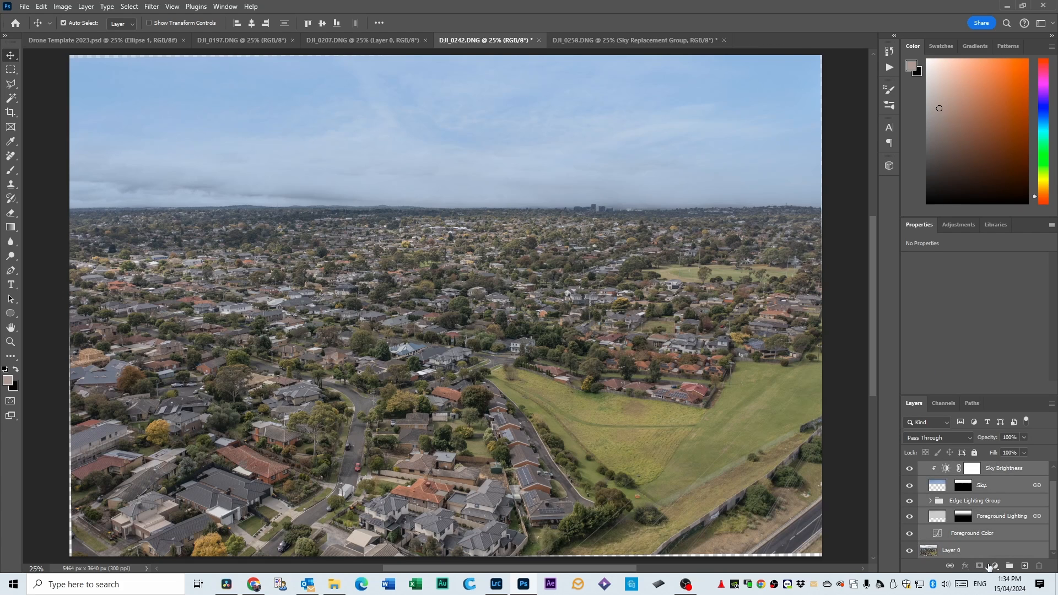
right_click(986, 551)
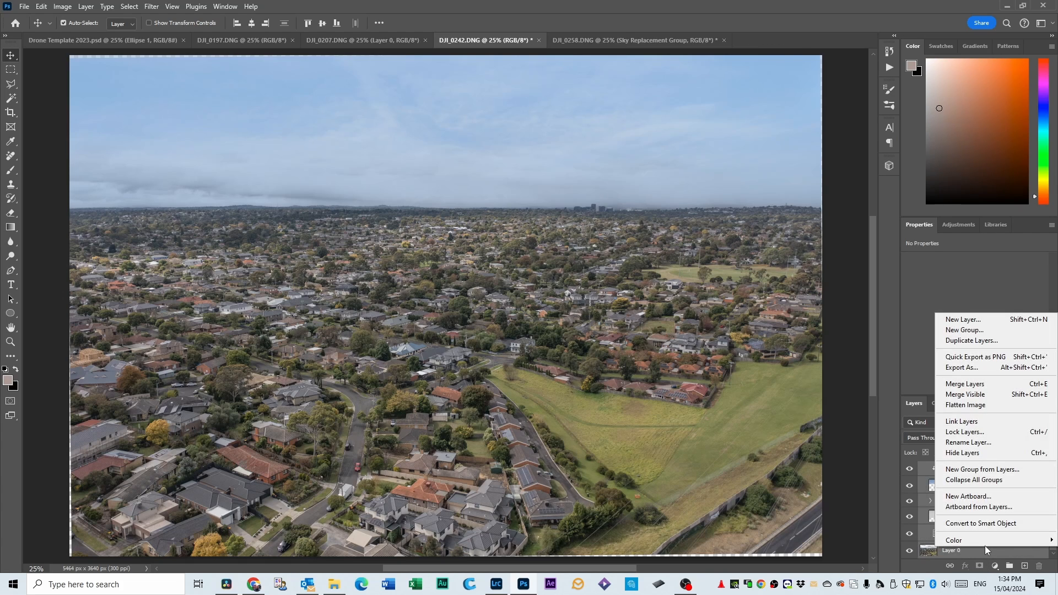
click(980, 384)
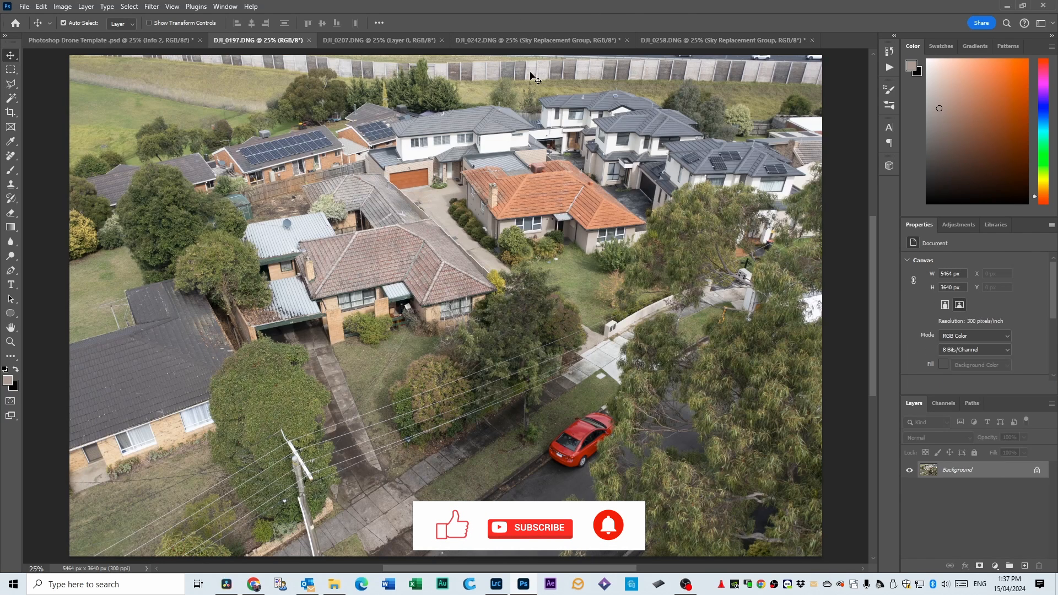
Copy the merged DJI_0242 image into the Photoshop Drone Template document and place its layer below Ellipse 1, beneath all label boxes and circles.
click(514, 41)
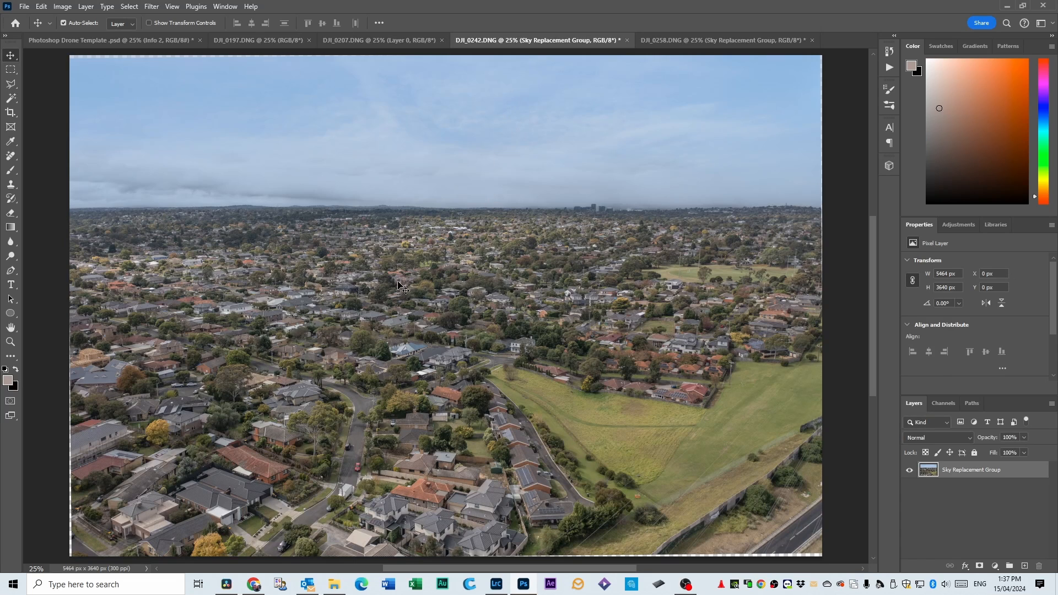
drag(397, 285, 430, 302)
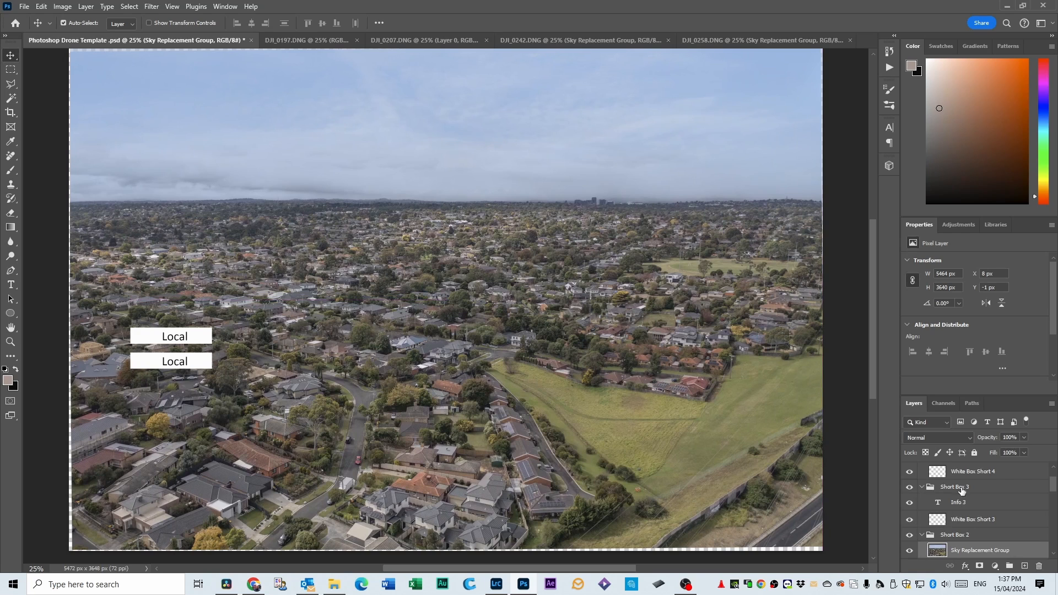
scroll(967, 490, down, 2)
drag(973, 476, 940, 538)
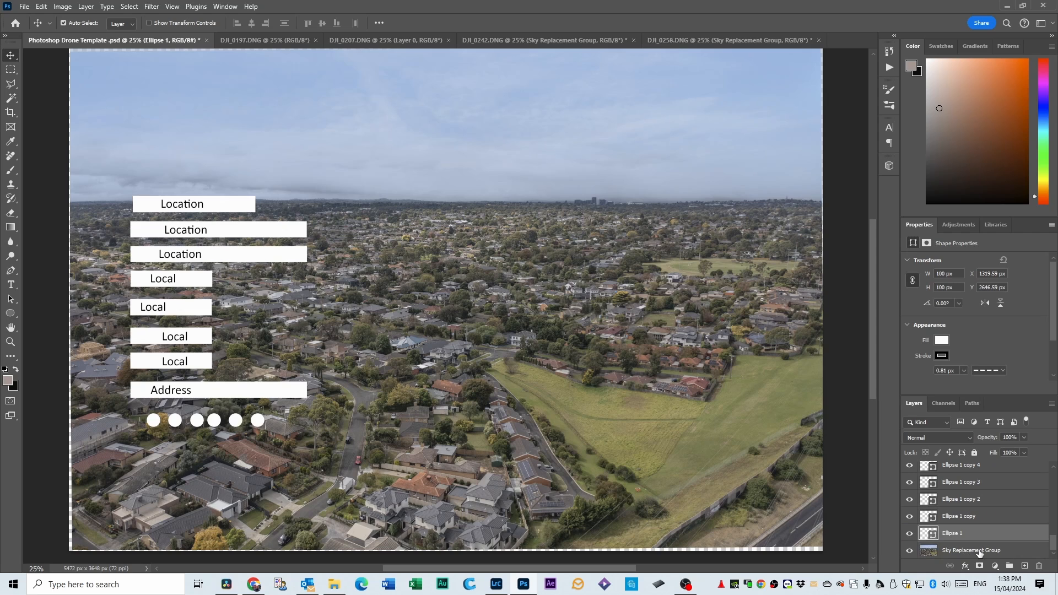
Shift the Sky Replacement Group photo about 8 px horizontally towards the canvas edge, and make two duplicates of its layer.
click(574, 380)
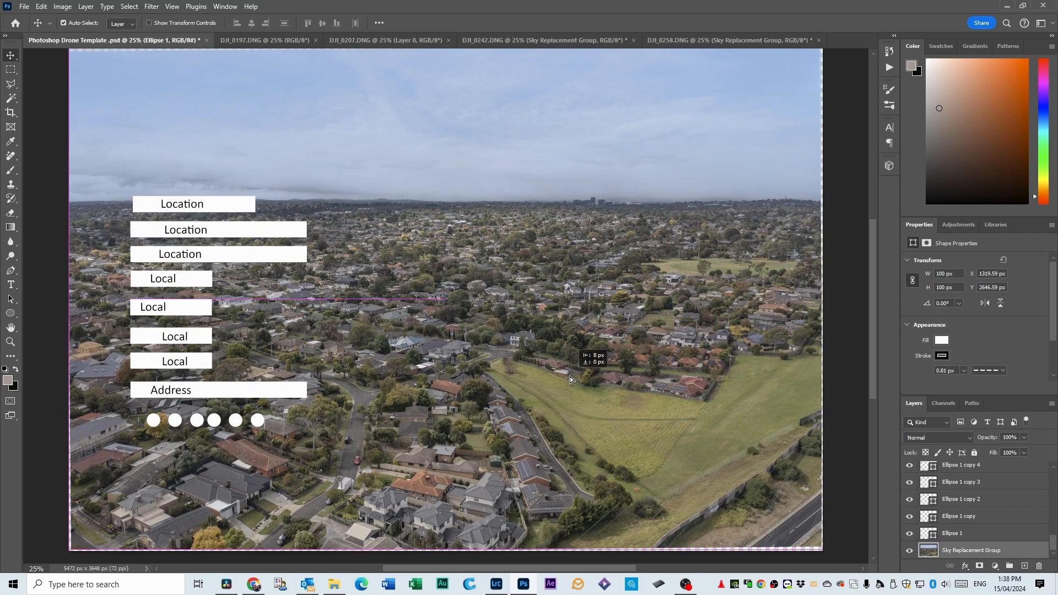
drag(1008, 555, 1024, 566)
key(ctrl+j)
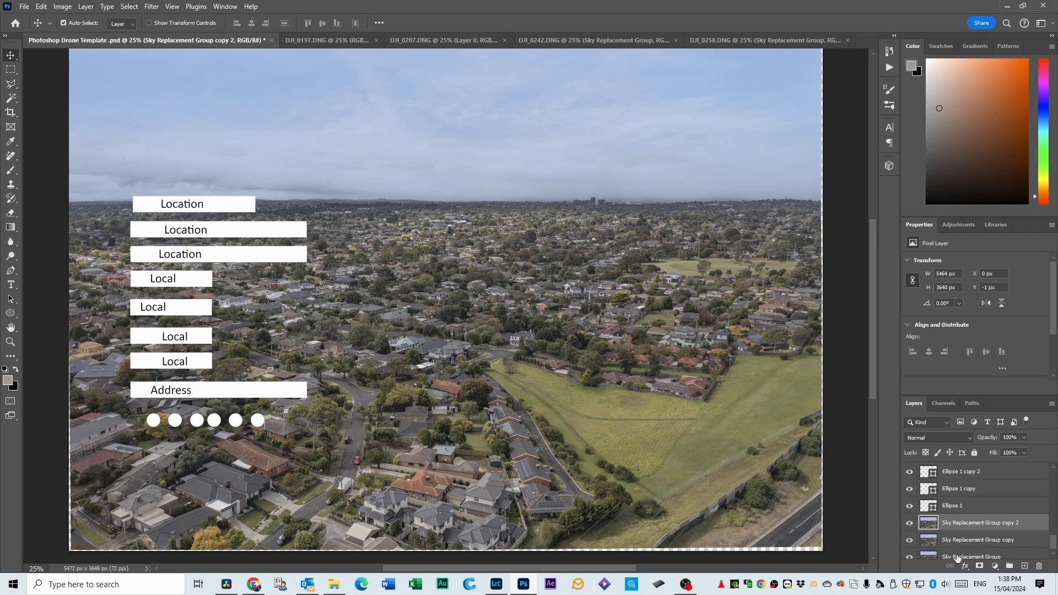
scroll(971, 533, down, 1)
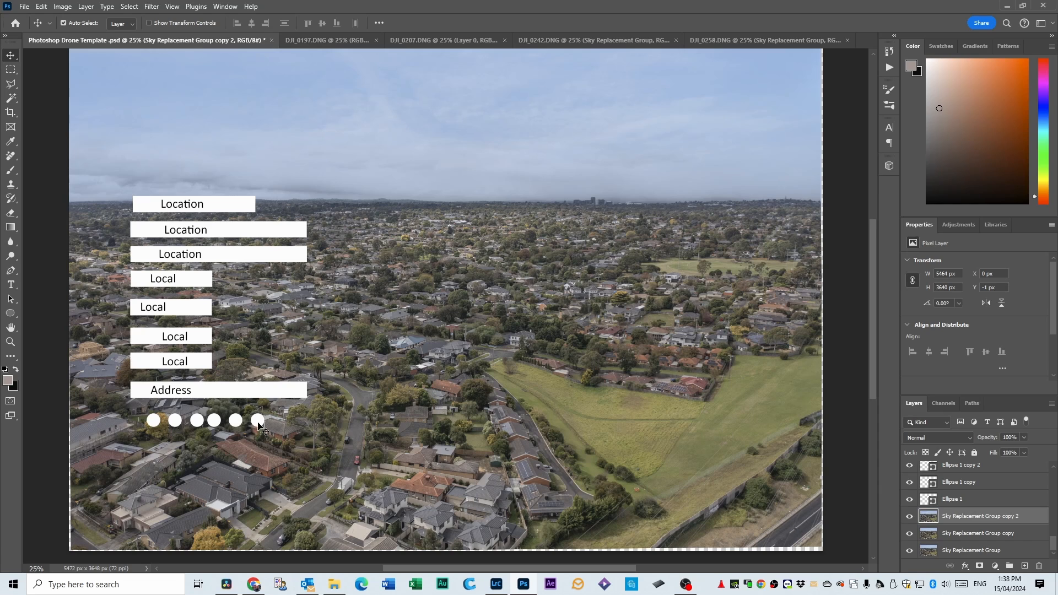
Place one white circle on the target house and two near the horizon, and move the address label group above the house.
drag(252, 424, 419, 463)
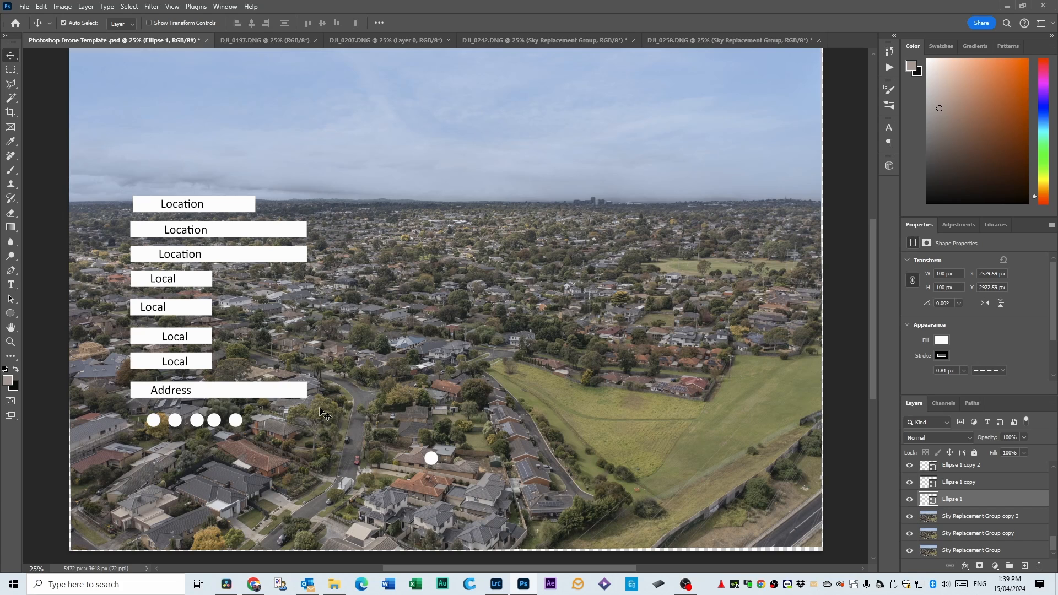
drag(215, 418, 453, 223)
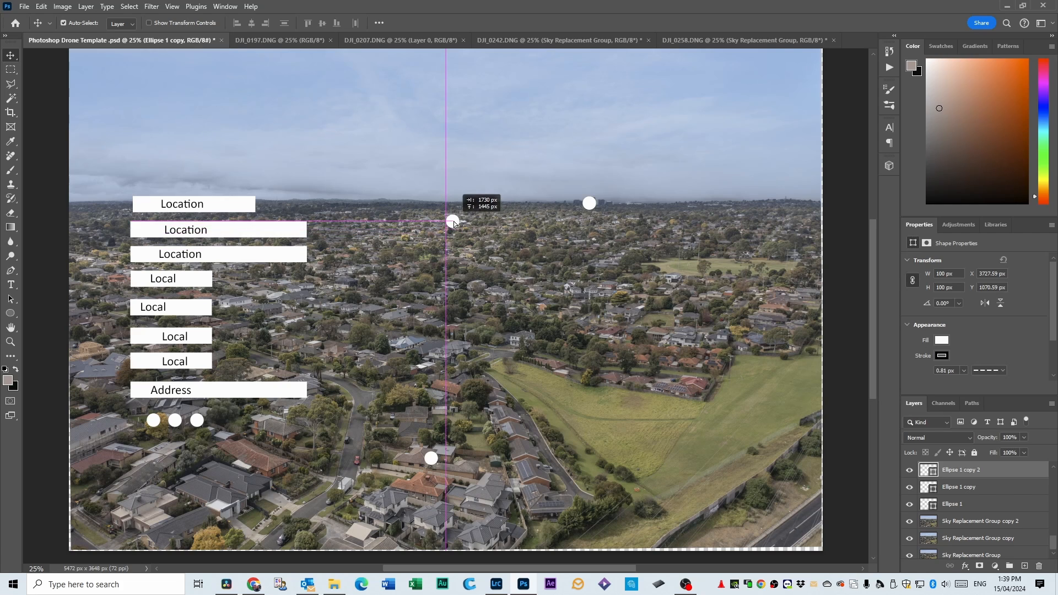
click(200, 394)
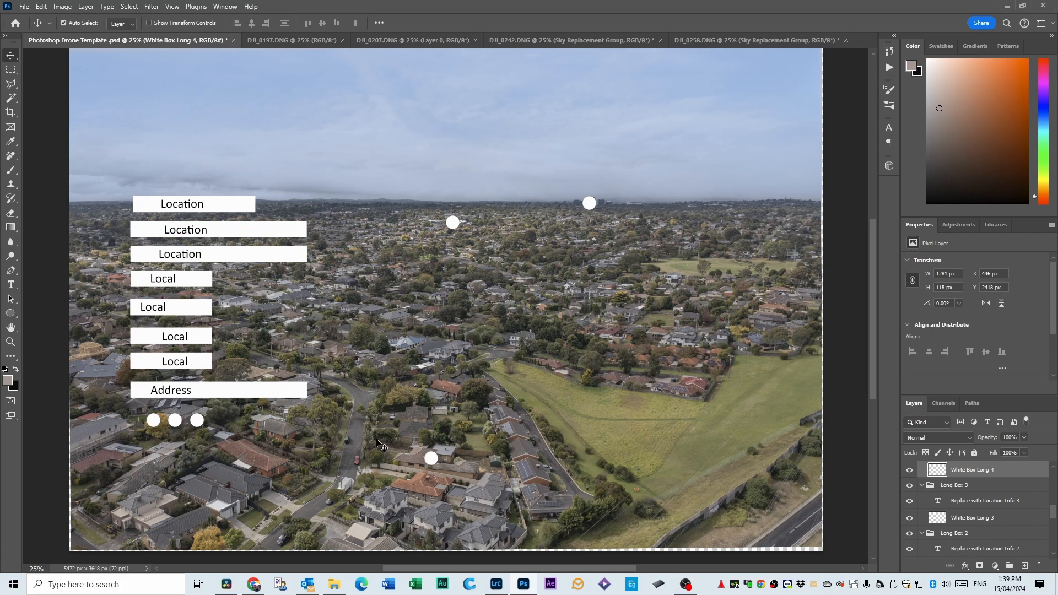
scroll(940, 486, up, 1)
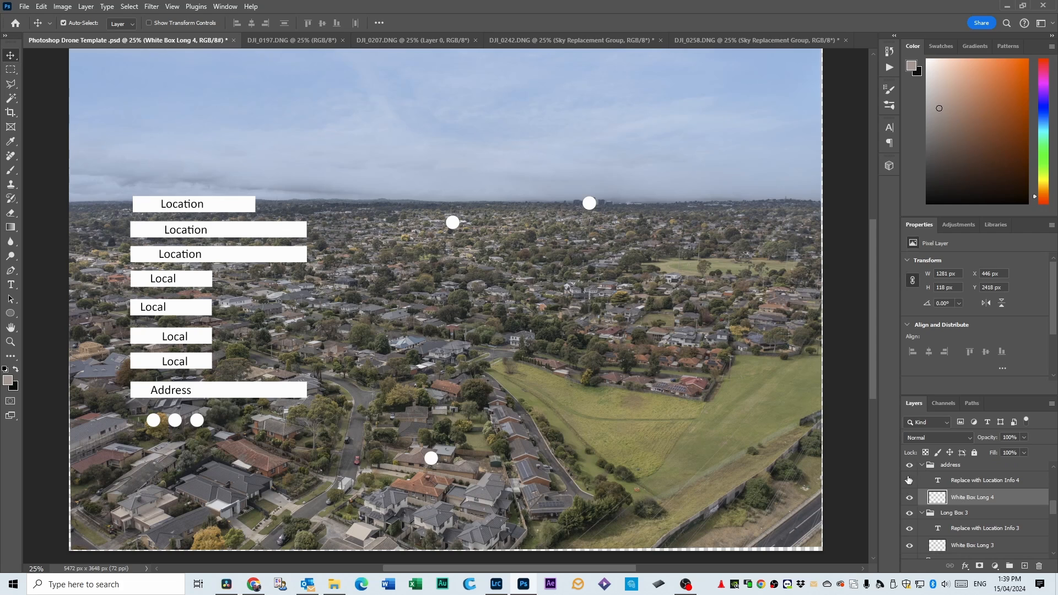
click(946, 467)
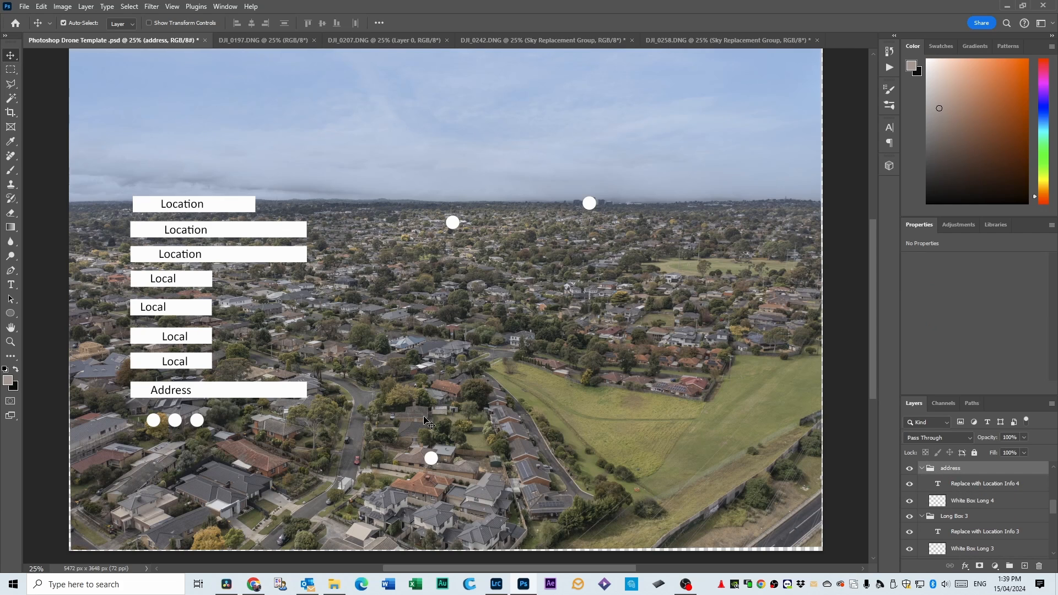
drag(238, 395, 455, 397)
Replace the placeholder text in the address label with the property's street address and city.
double_click(398, 412)
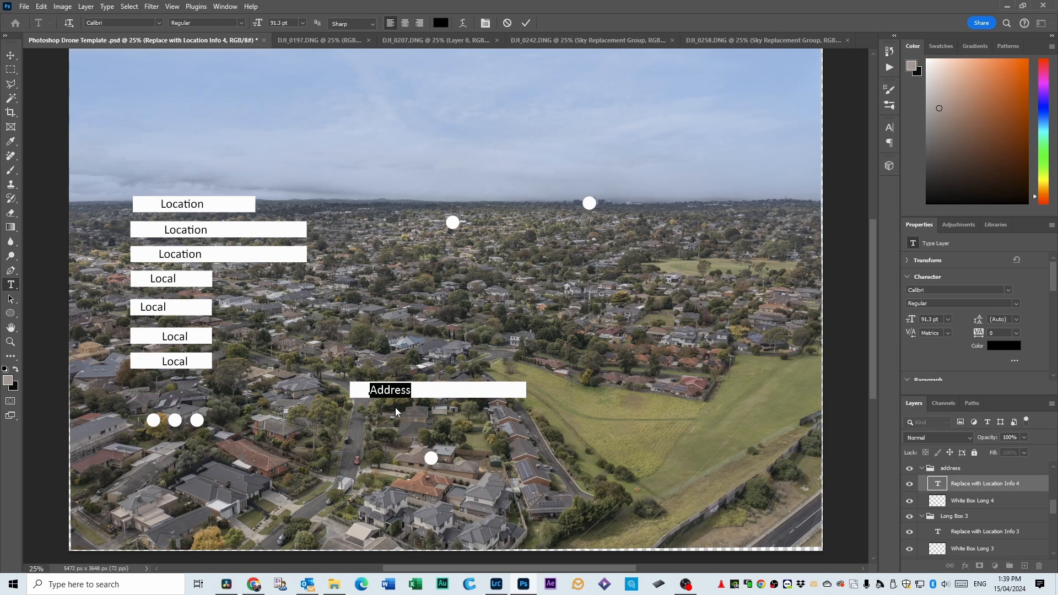
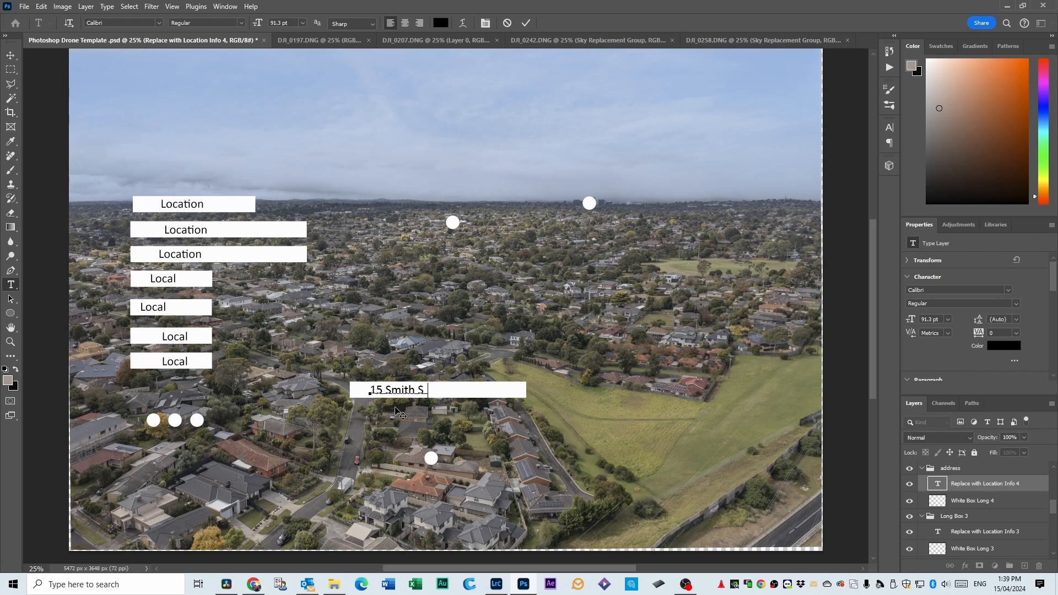
key(ctrl+Return)
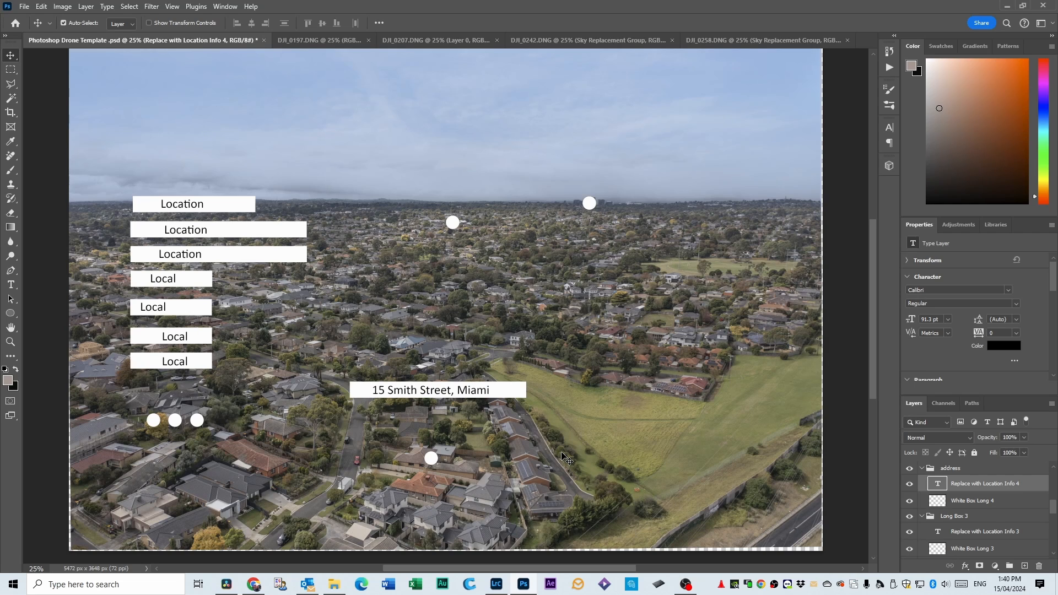
Move the whole Short Box 1 label group into the sky above the circle just below the horizon.
click(180, 253)
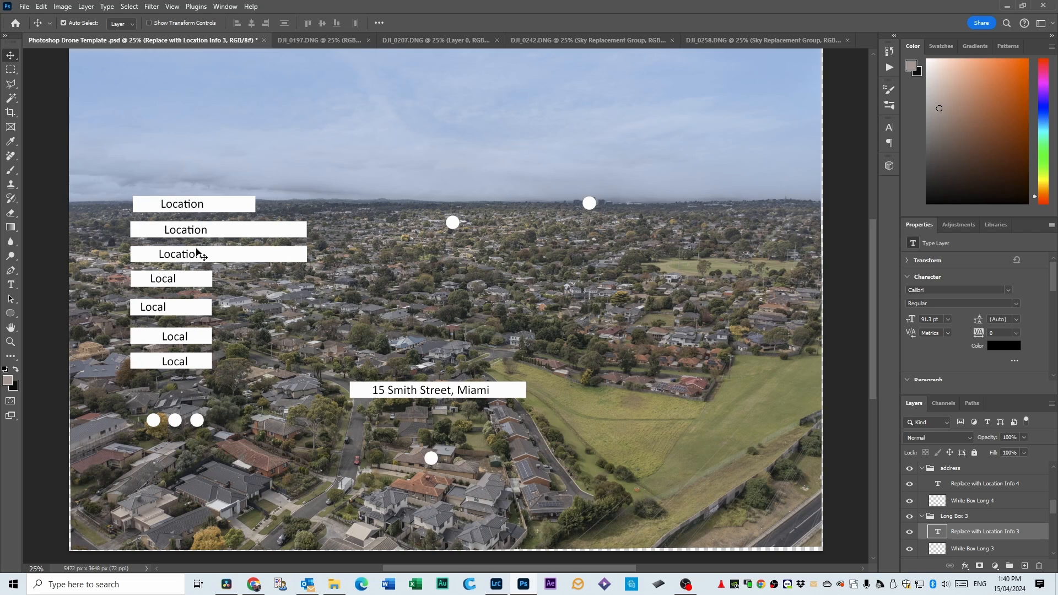
click(161, 281)
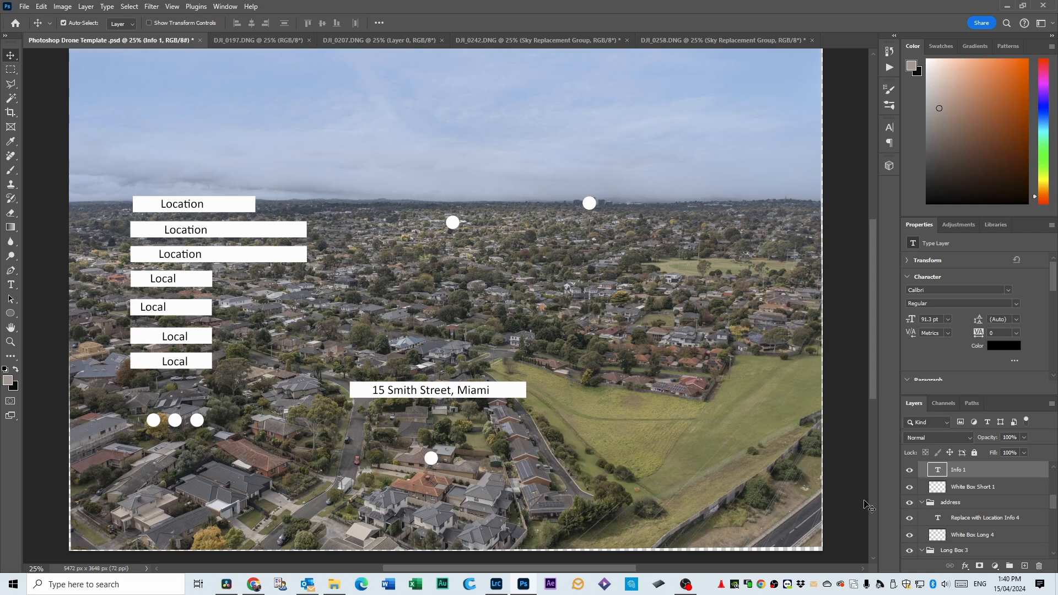
scroll(949, 499, up, 2)
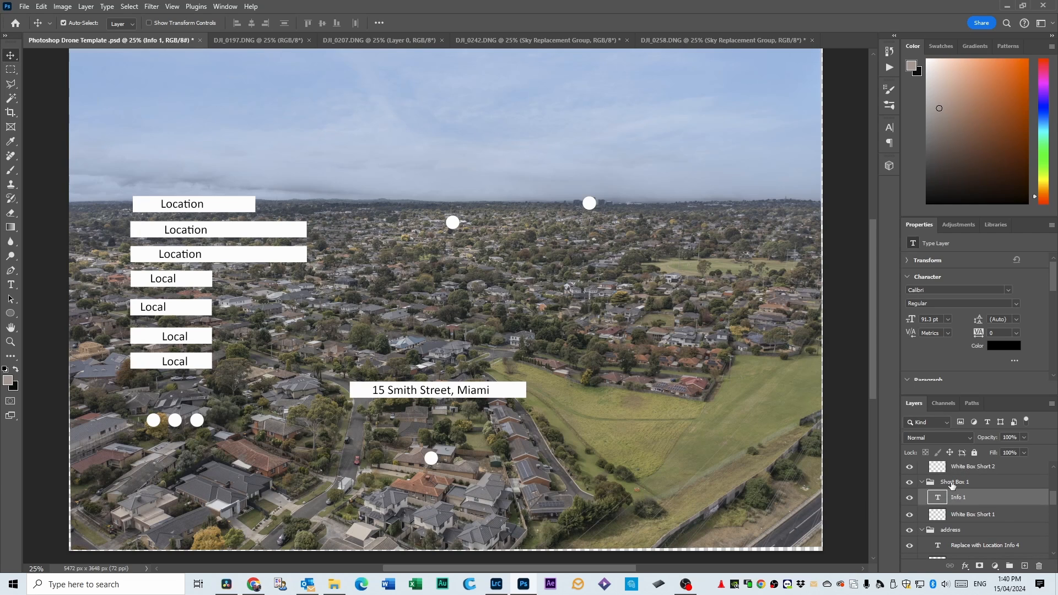
click(952, 483)
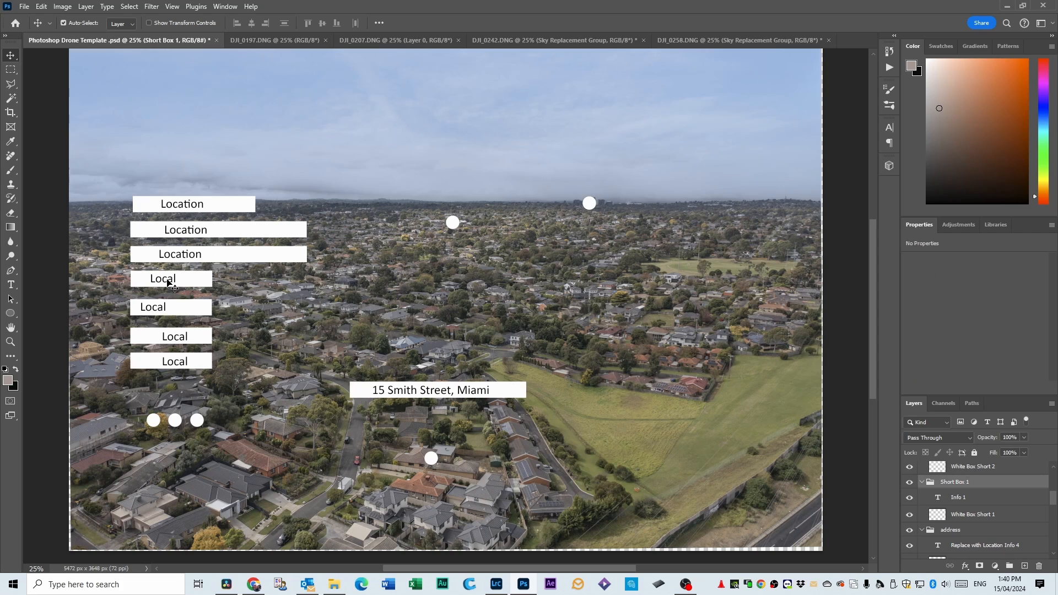
drag(167, 283, 444, 137)
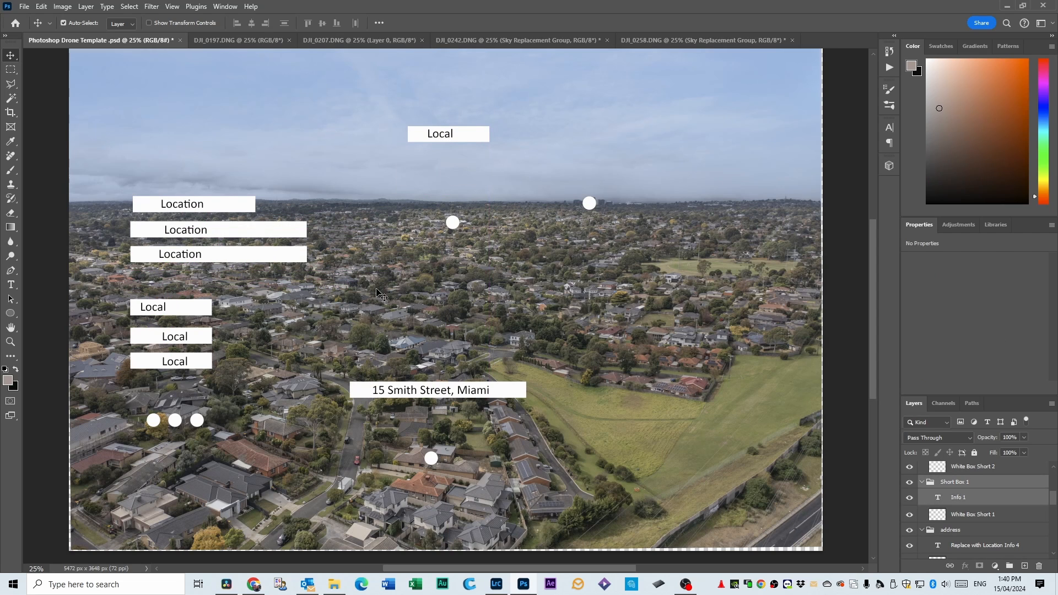
Change the Short Box 1 label text to "Walmart".
click(11, 285)
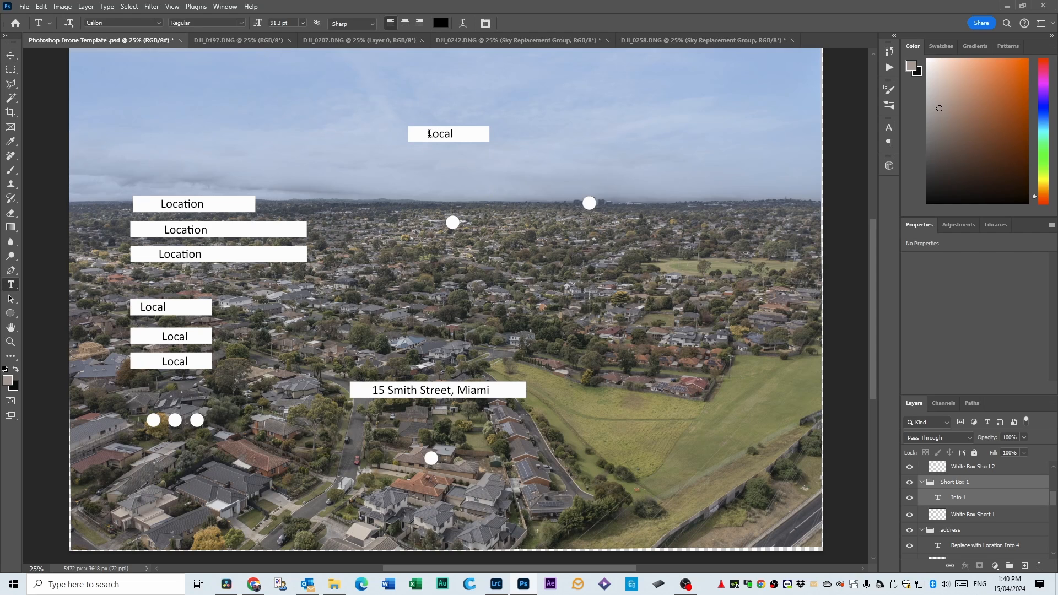
drag(429, 133, 460, 134)
key(ctrl+a)
text(Wakma)
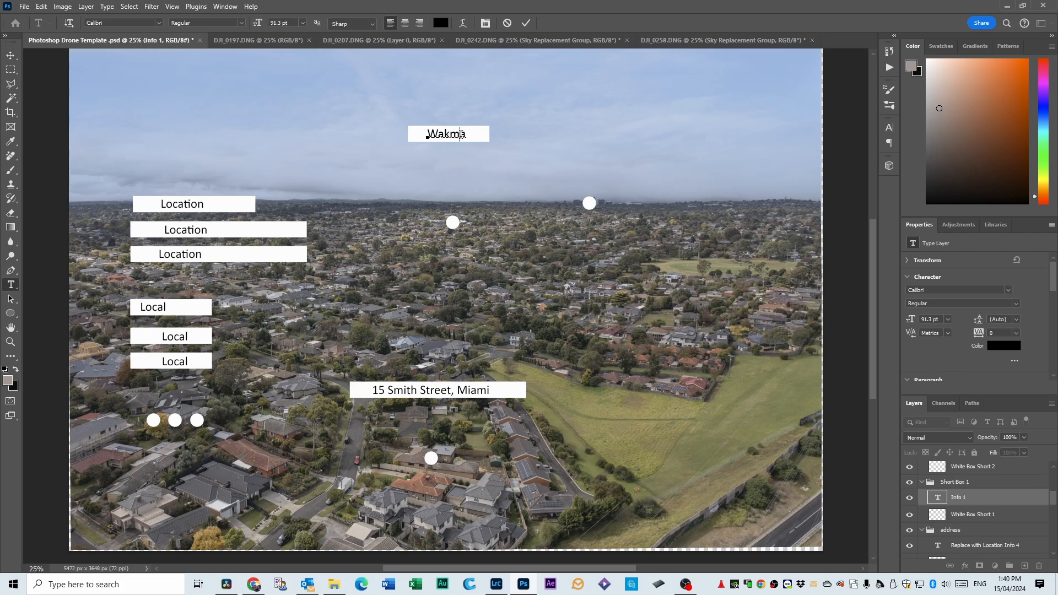
key(BackSpace)
key(BackSpace)
text(lma)
click(567, 132)
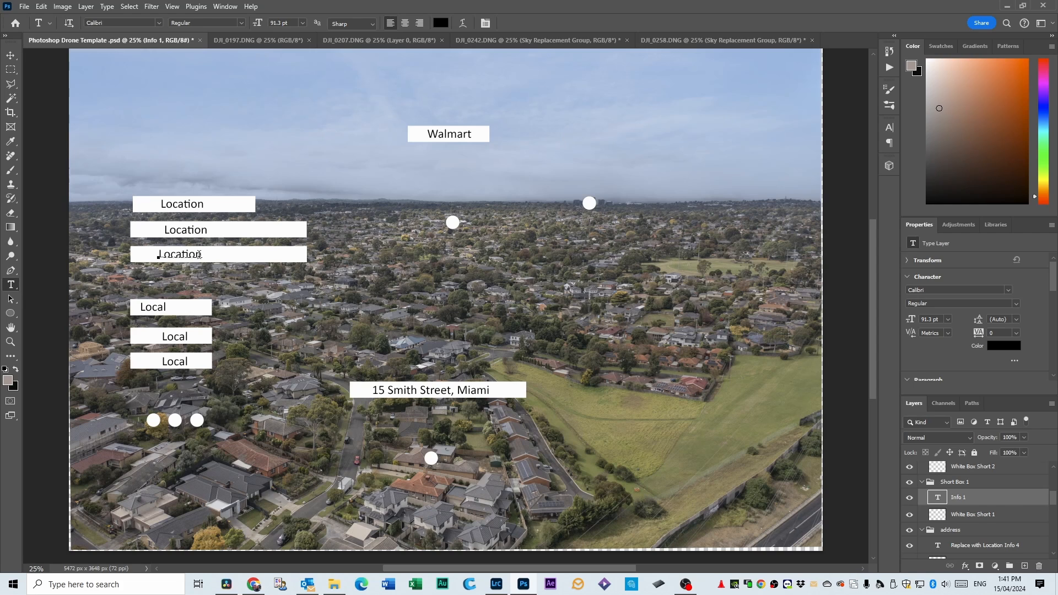
Move the Long Box 2 label group into the sky beside the Walmart label, above the circle on the horizon.
click(199, 254)
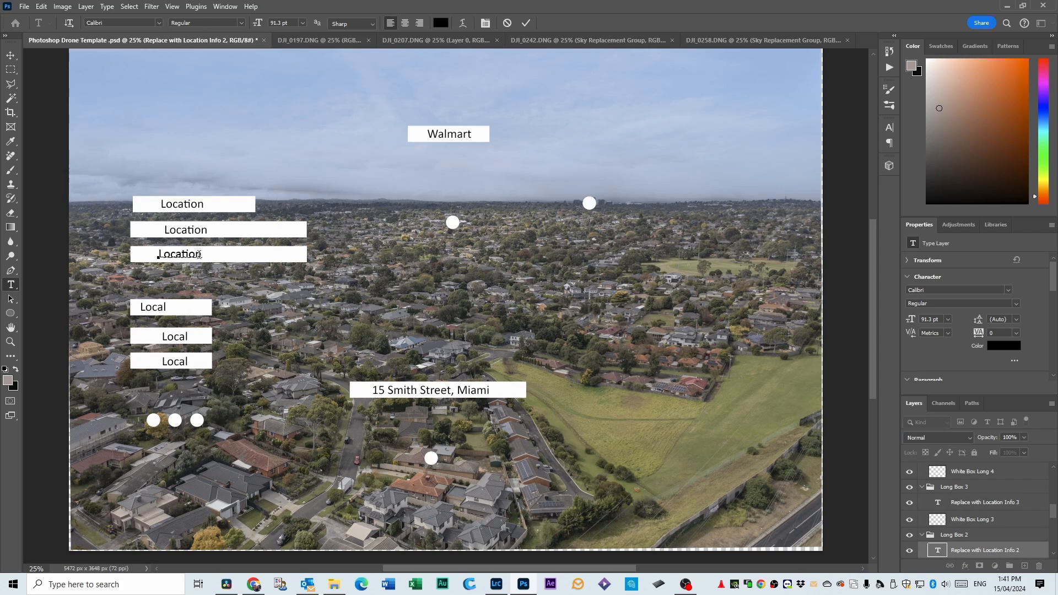
click(954, 537)
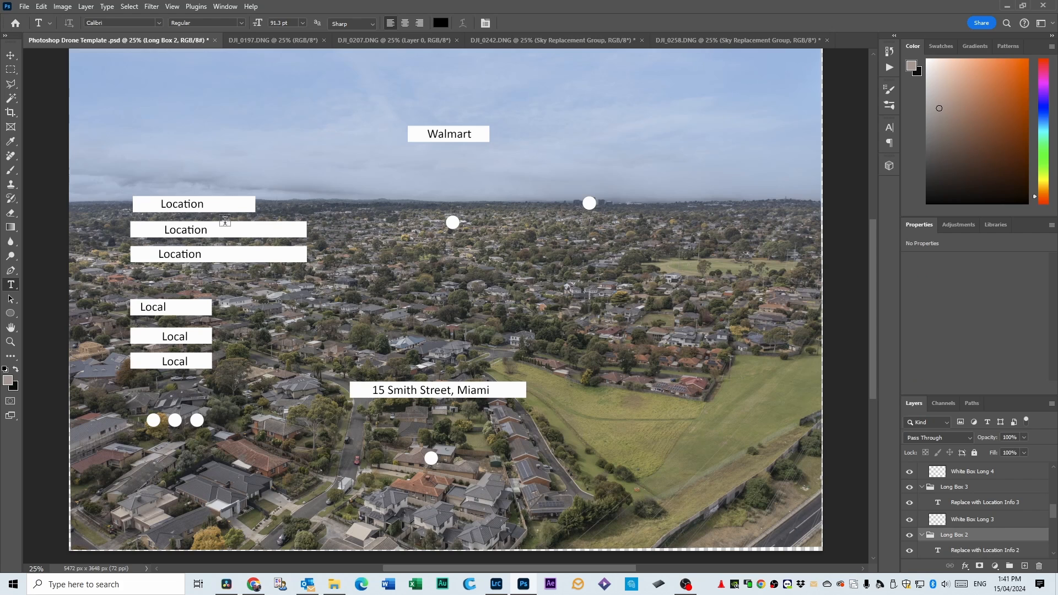
key(ctrl)
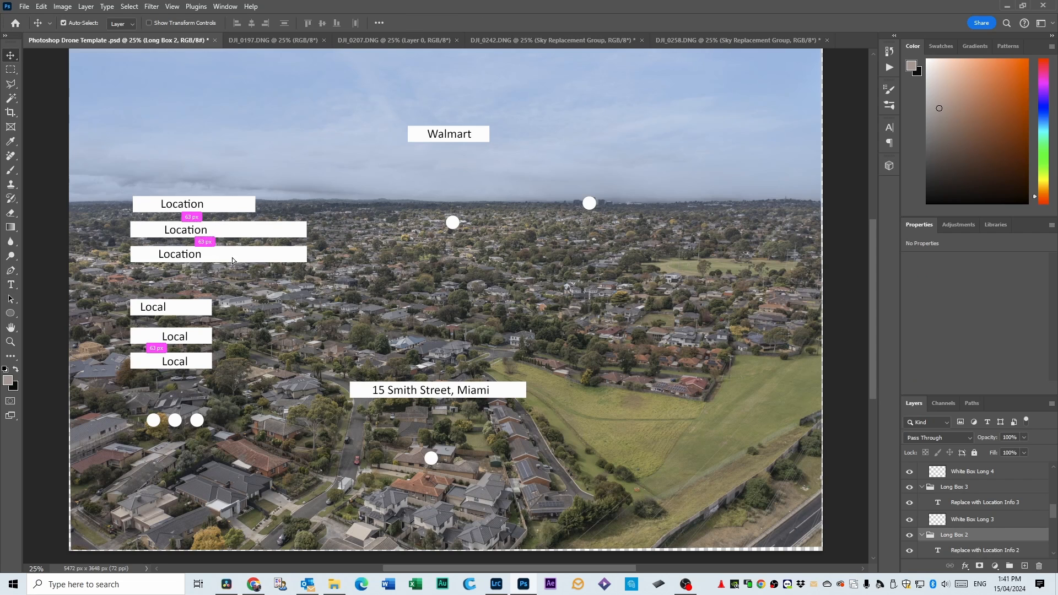
drag(233, 256, 620, 139)
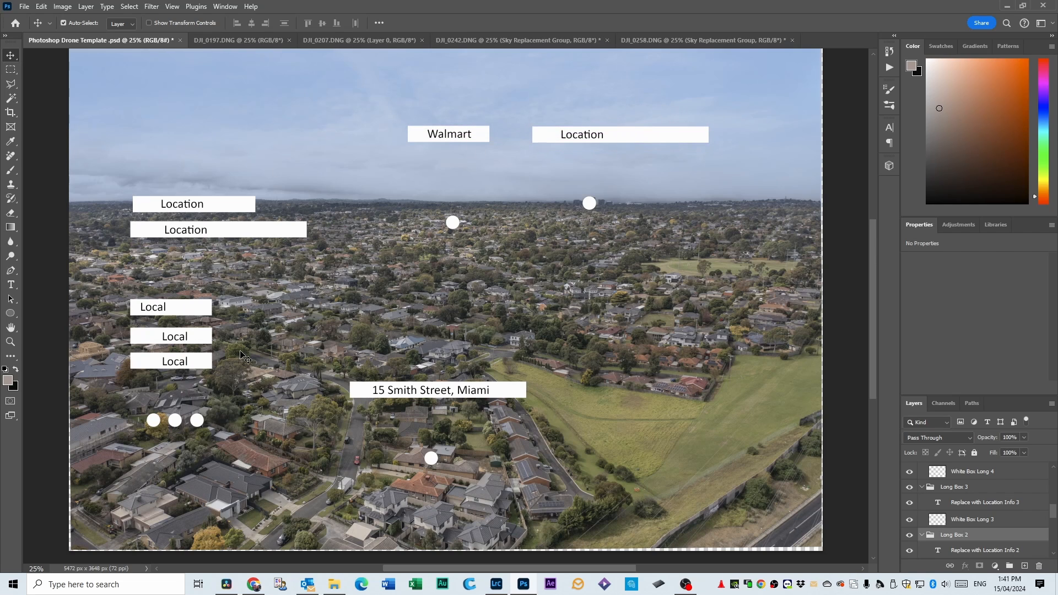
Move the Long Box 3 label group into the sky on the other side of the Walmart label, level with it.
click(200, 209)
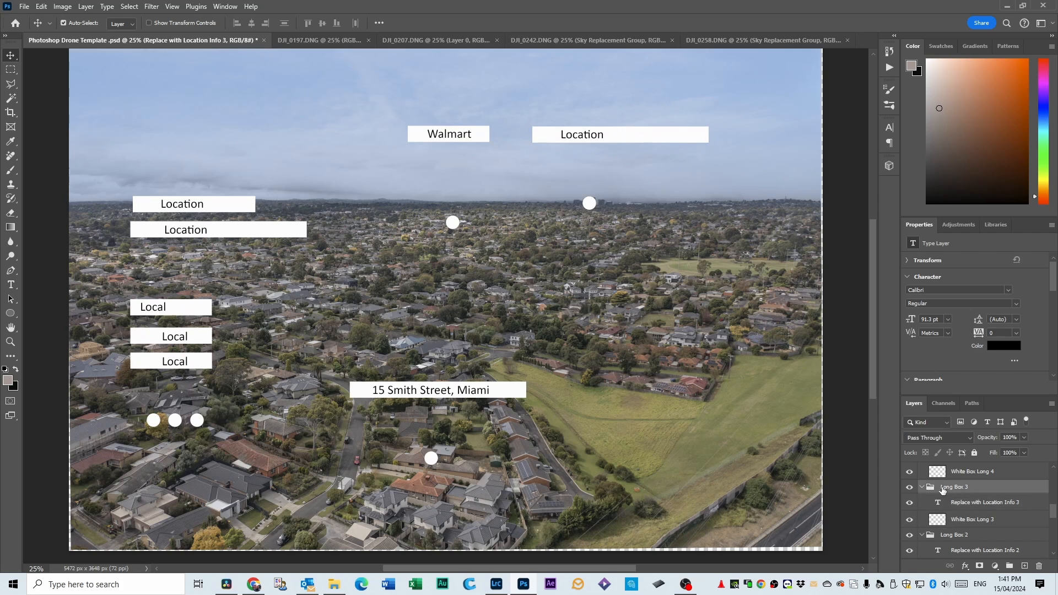
click(942, 487)
drag(212, 206, 277, 137)
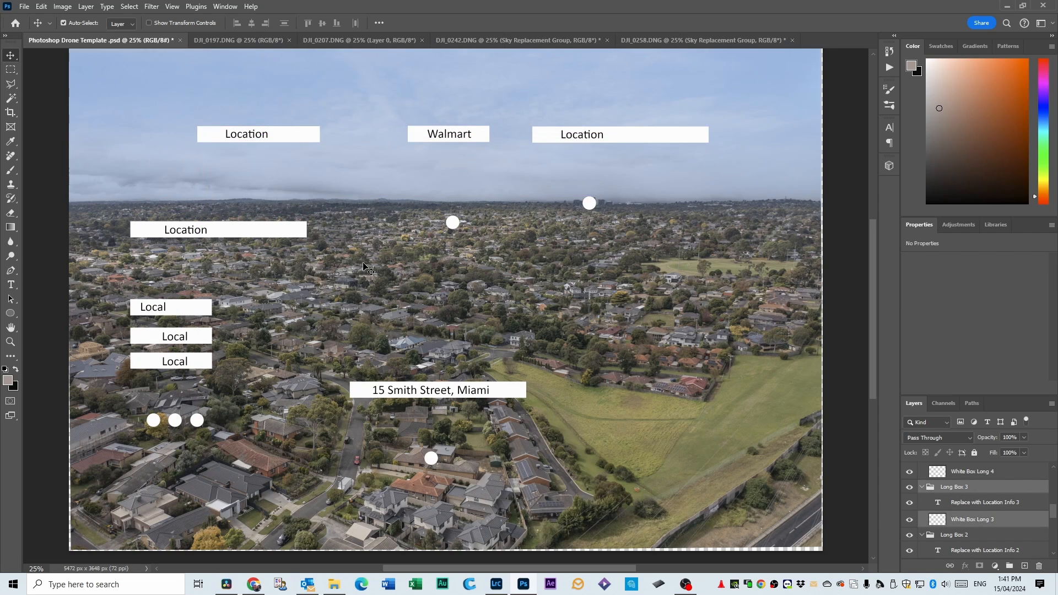
Hide the unused Long Box 1 and Short Box 2 label groups.
click(232, 232)
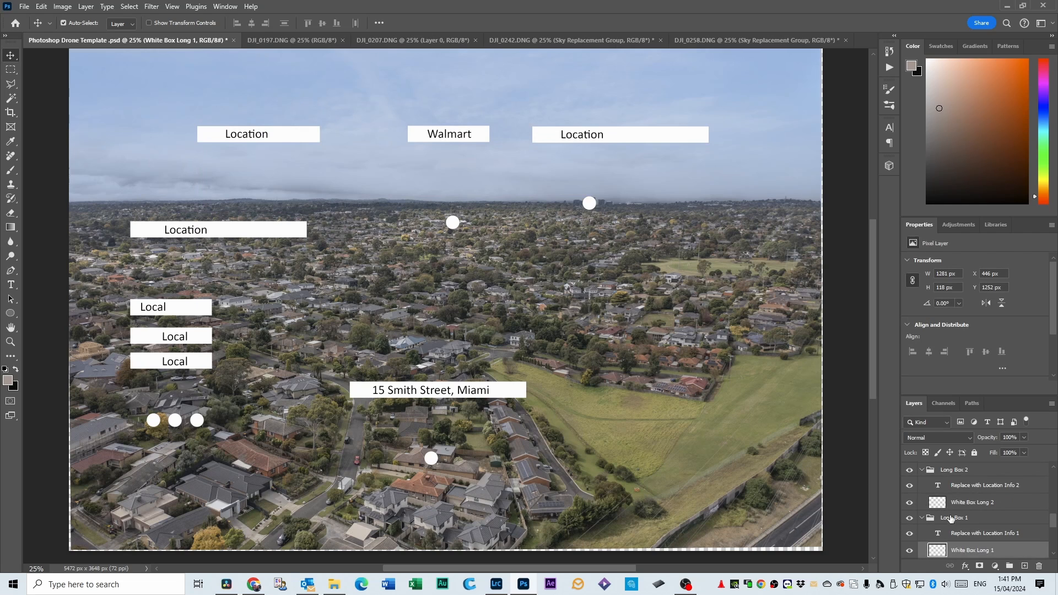
click(909, 519)
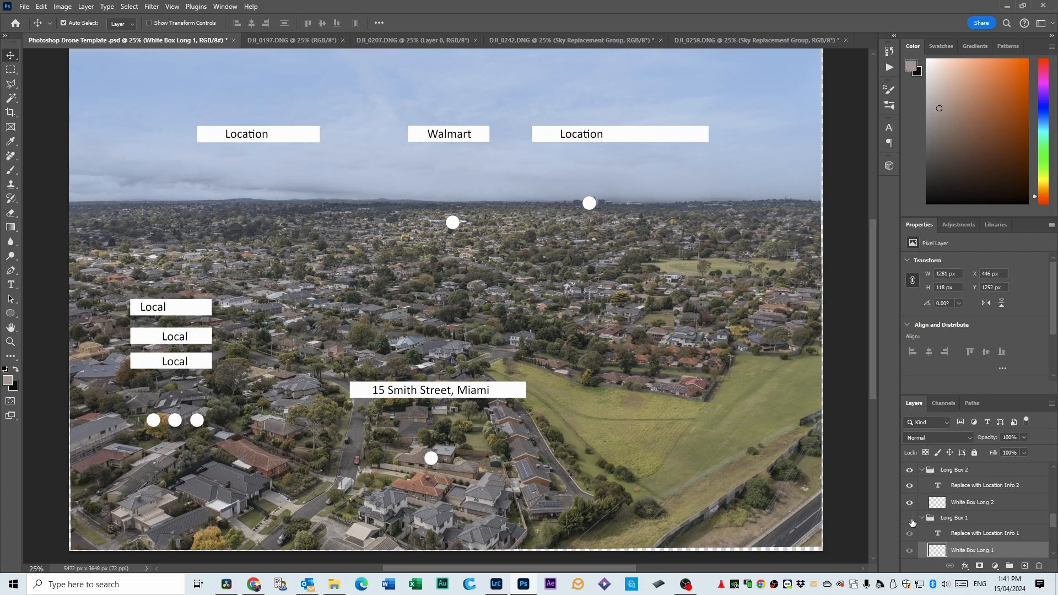
click(910, 518)
click(910, 519)
click(172, 306)
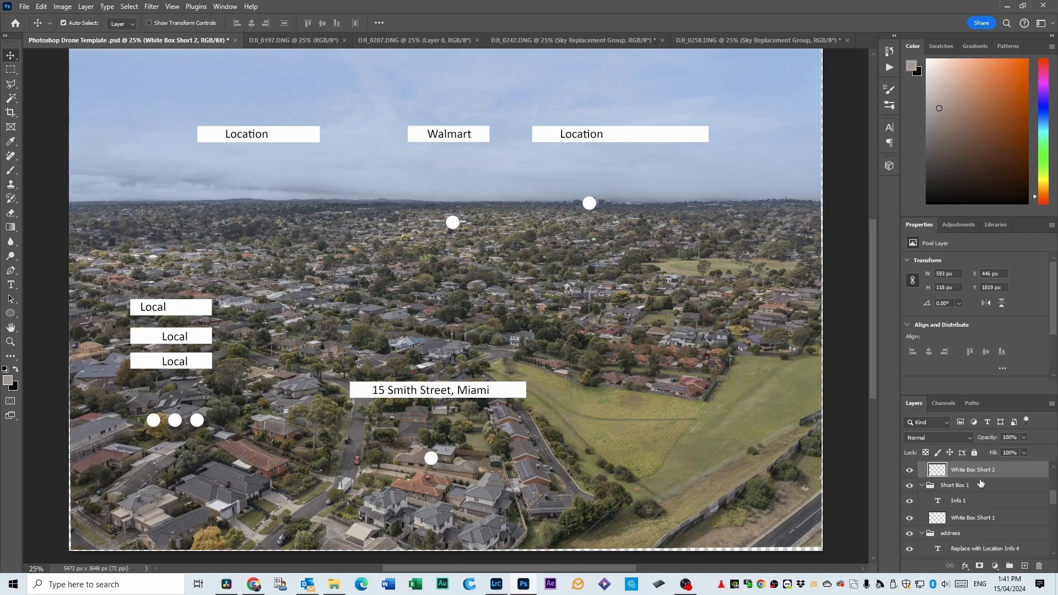
scroll(980, 483, up, 1)
scroll(915, 485, up, 1)
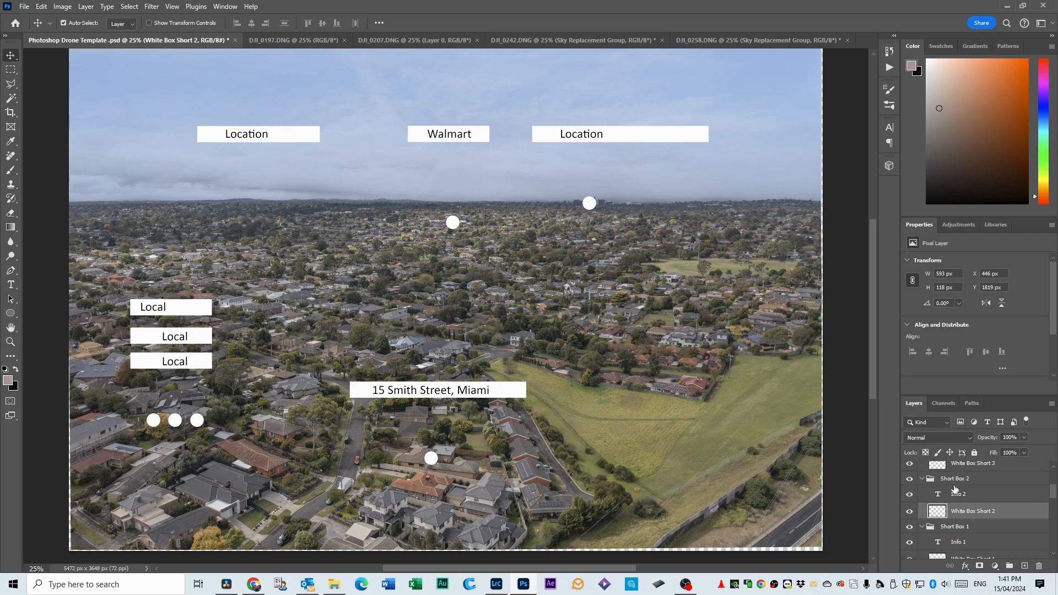
click(910, 480)
Hide the unused Short Box 4 and Short Box 3 label groups and the three leftover white circles.
click(171, 336)
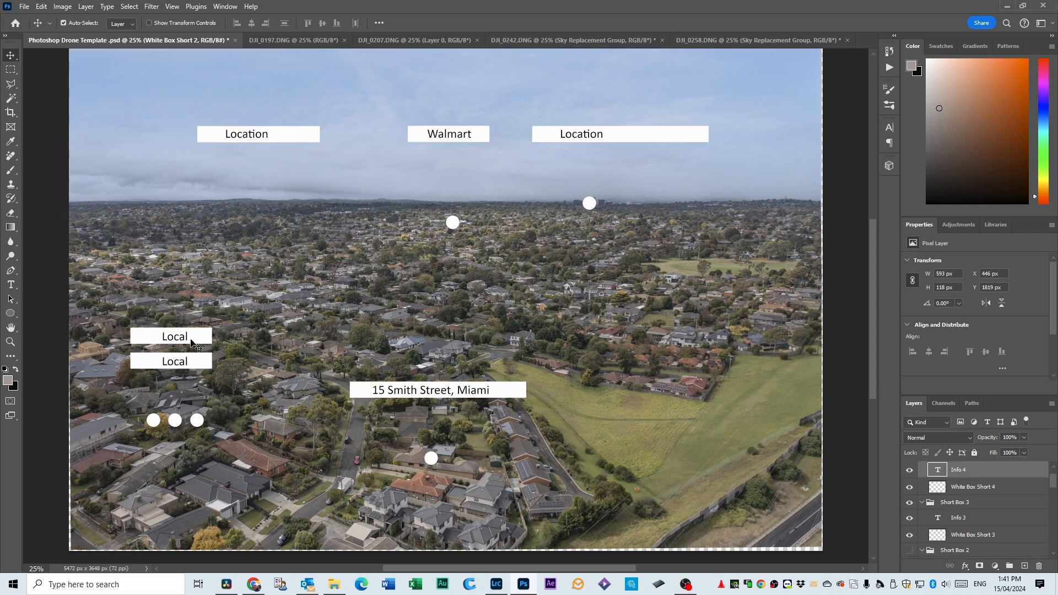
scroll(916, 501, up, 1)
click(910, 481)
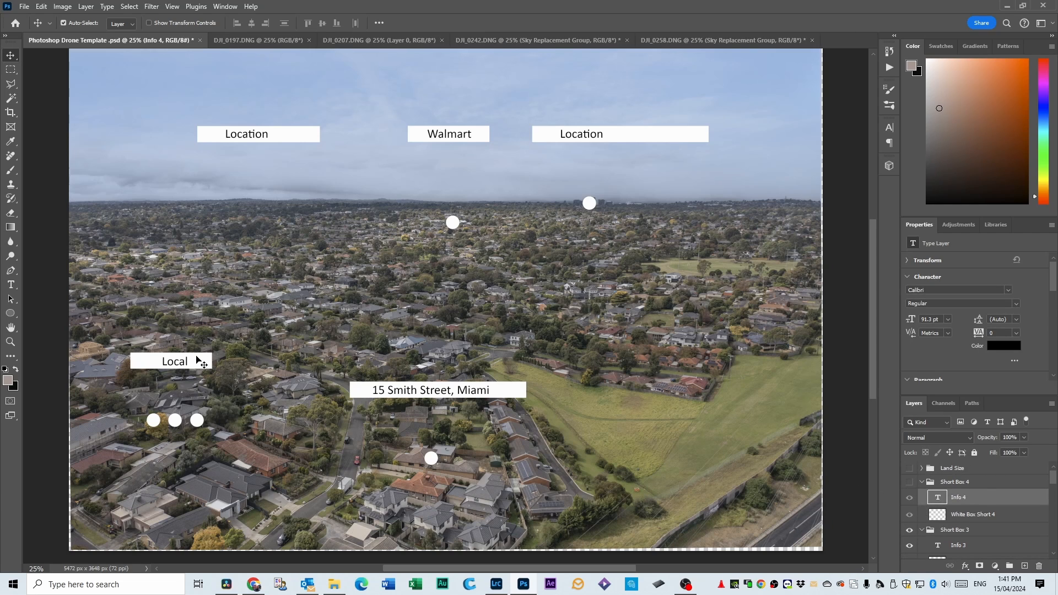
click(176, 368)
click(910, 530)
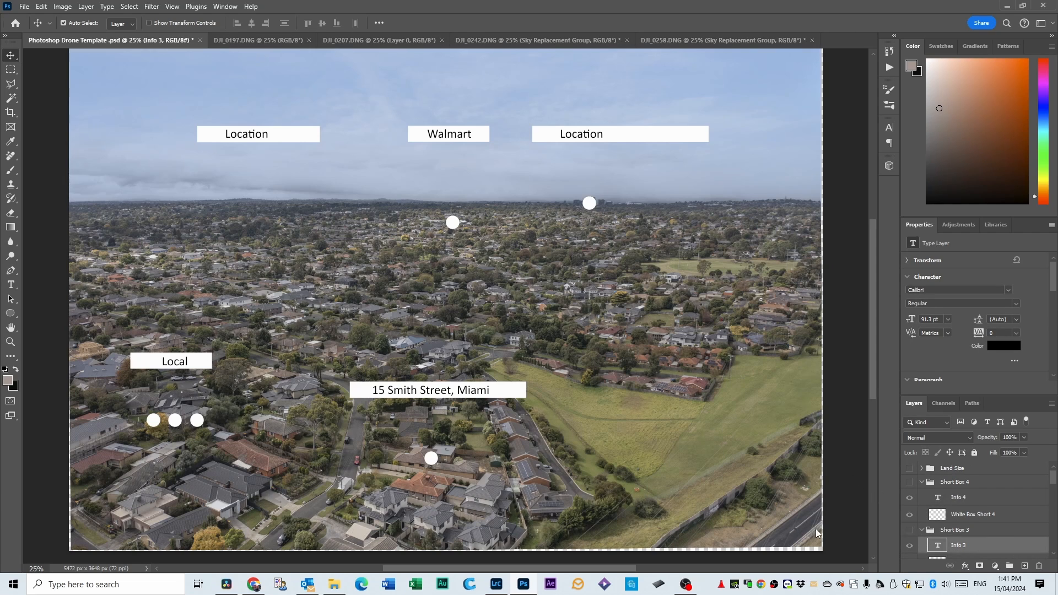
click(196, 421)
click(909, 550)
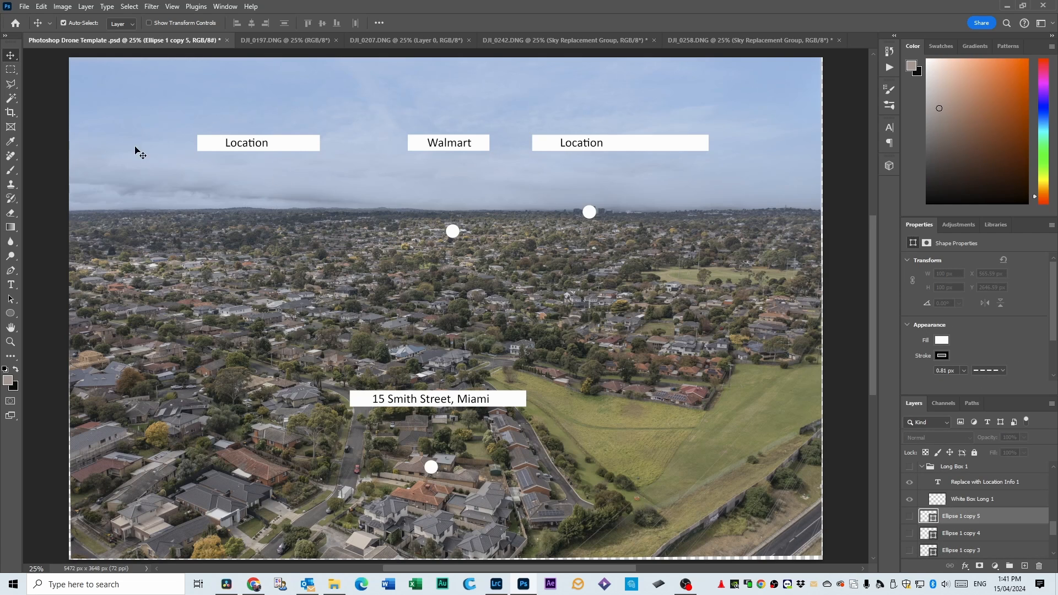
Move the Long Box 3 label group straight up in the sky, higher than the Walmart label.
click(278, 148)
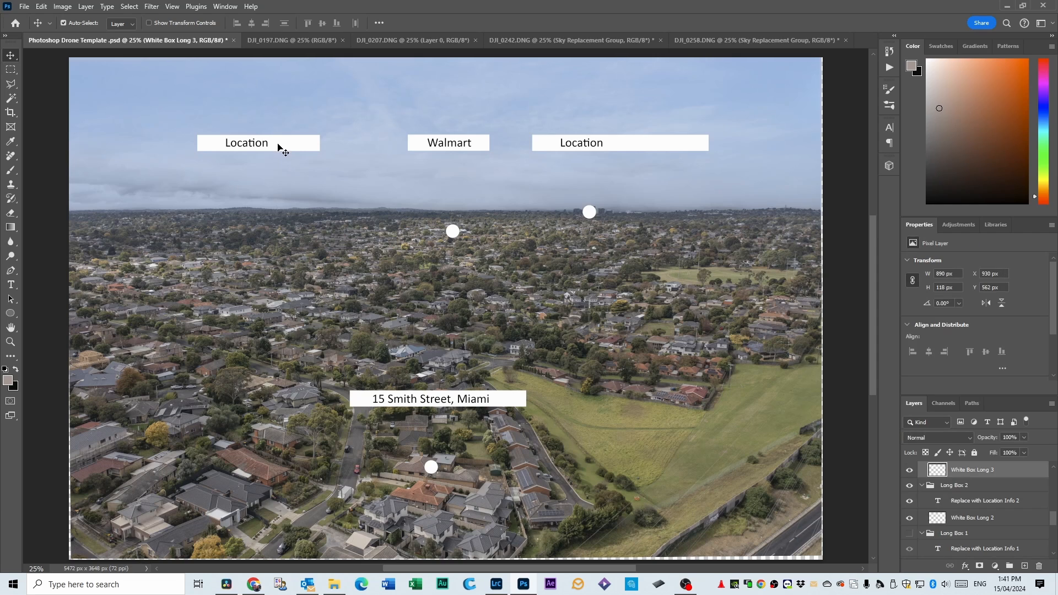
scroll(966, 504, up, 2)
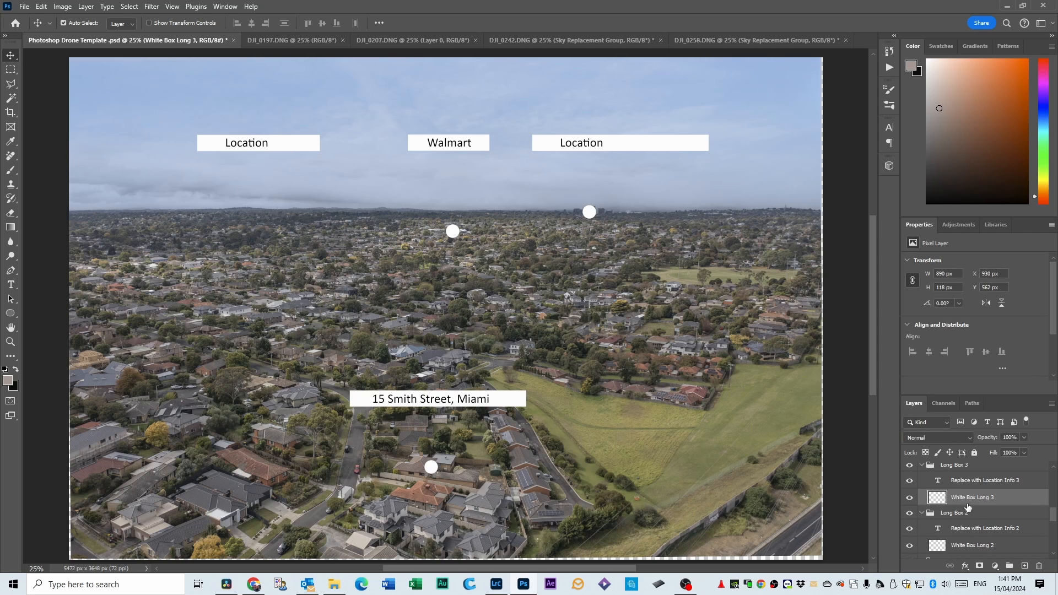
click(948, 469)
drag(300, 148, 300, 122)
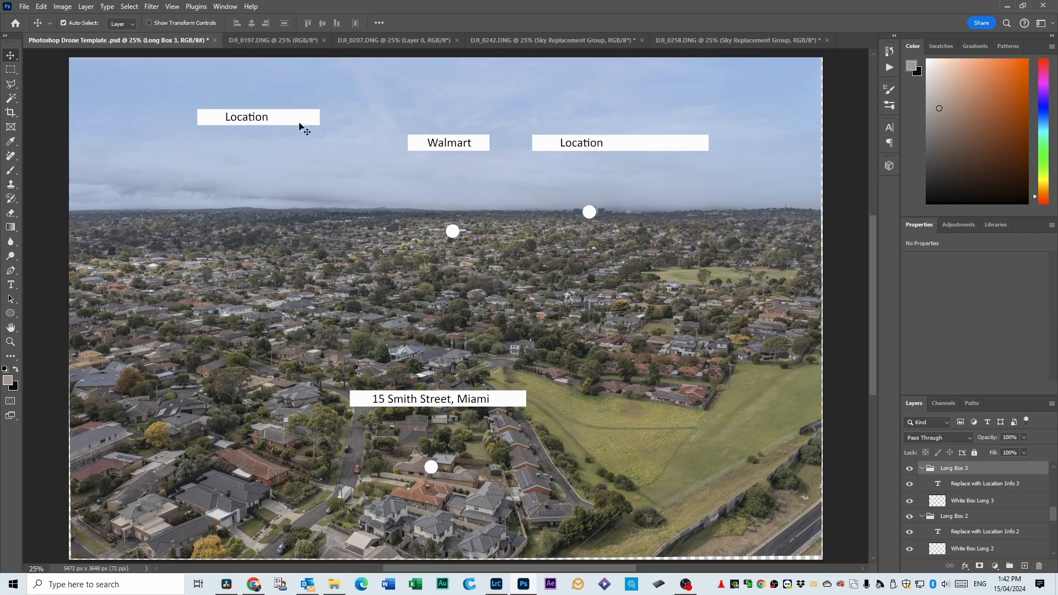
Move the Short Box 1 Walmart label group and the Long Box 2 label group straight up, level with the Long Box 3 label.
click(436, 147)
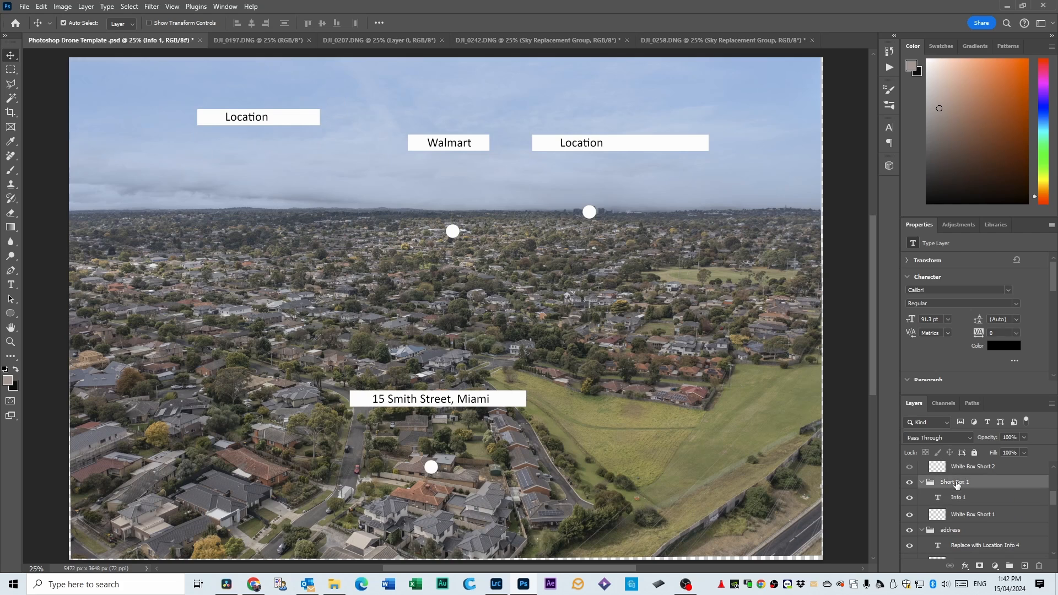
drag(446, 148, 448, 122)
drag(616, 144, 616, 117)
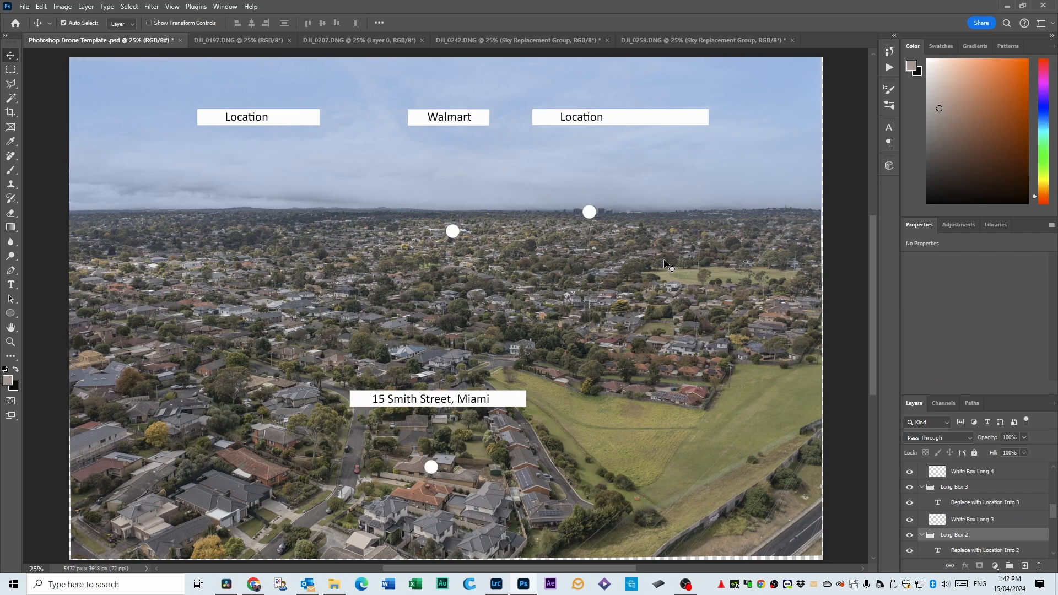
Replace the placeholder text of the Long Box 3 label with "Waterslide Park".
click(253, 120)
double_click(253, 120)
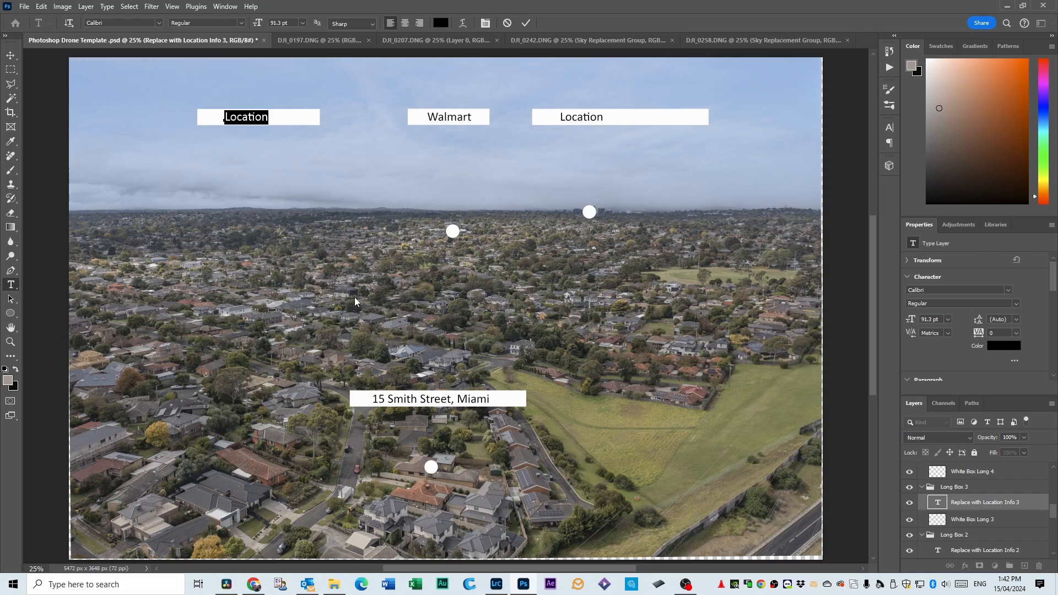
text(Wa)
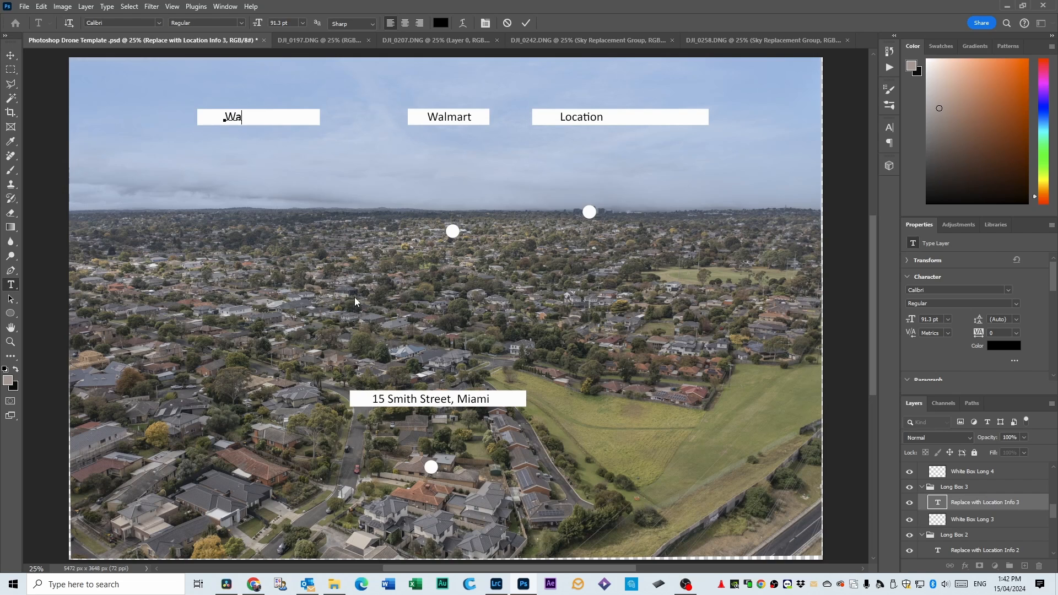
text(terslide Park)
click(15, 56)
Replace the placeholder text of the Long Box 2 label with "Miami Medical Center".
double_click(582, 119)
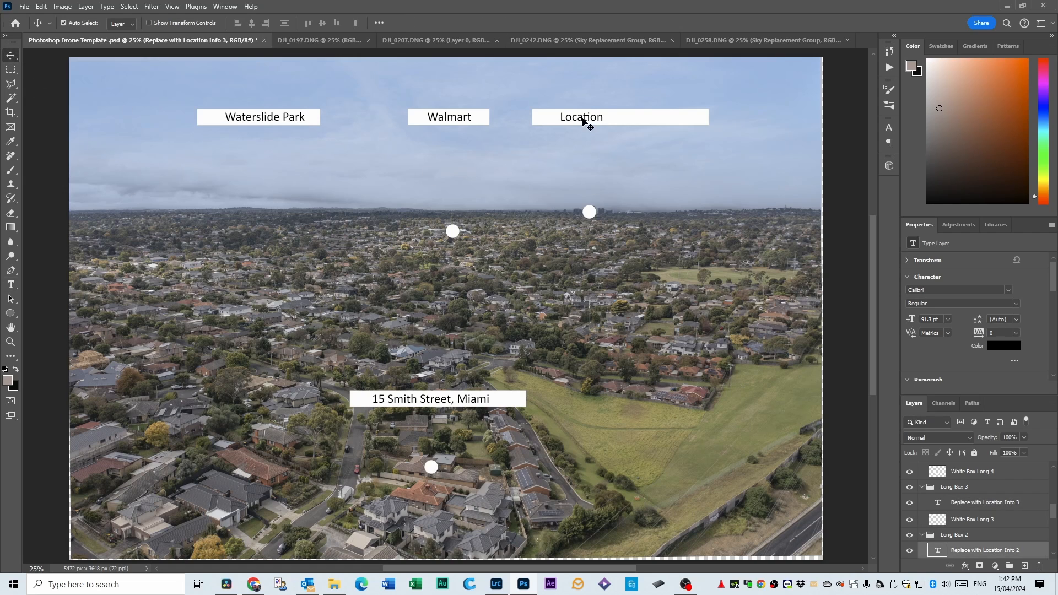
text(Miam)
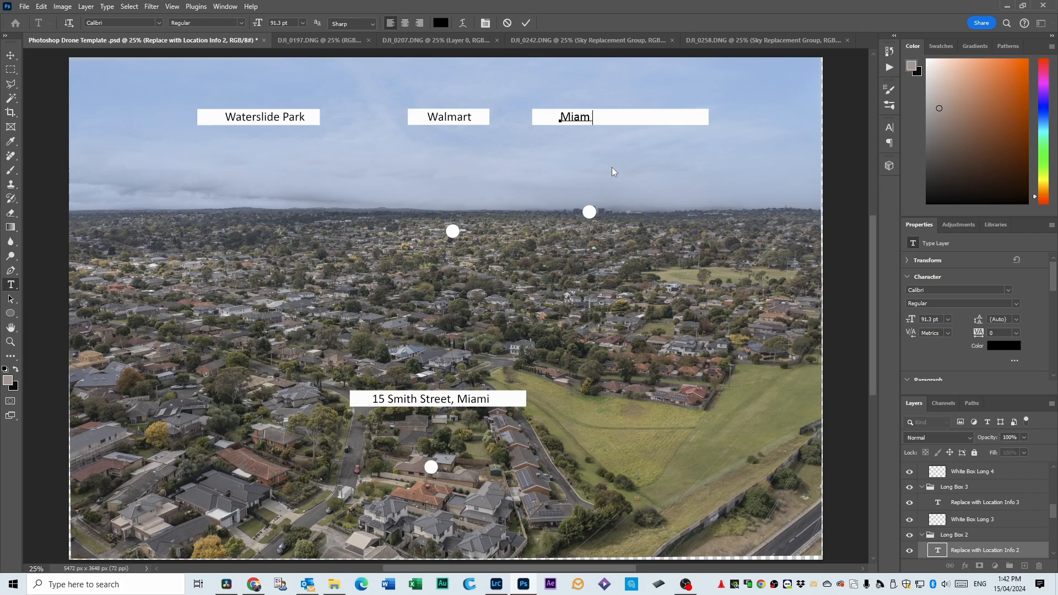
text(i Medical Centre)
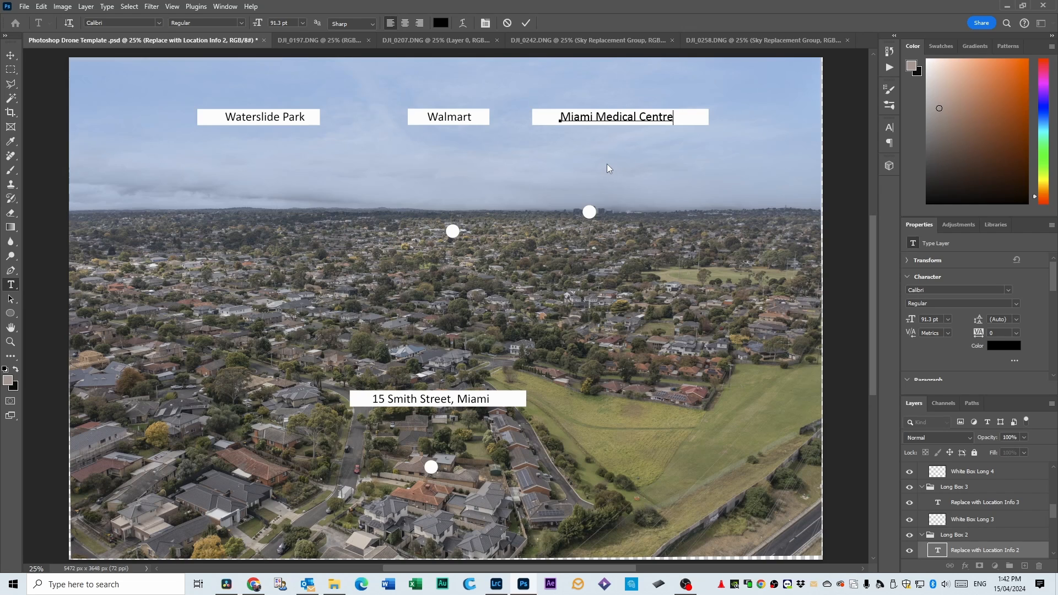
key(BackSpace)
key(BackSpace)
text(e)
click(11, 55)
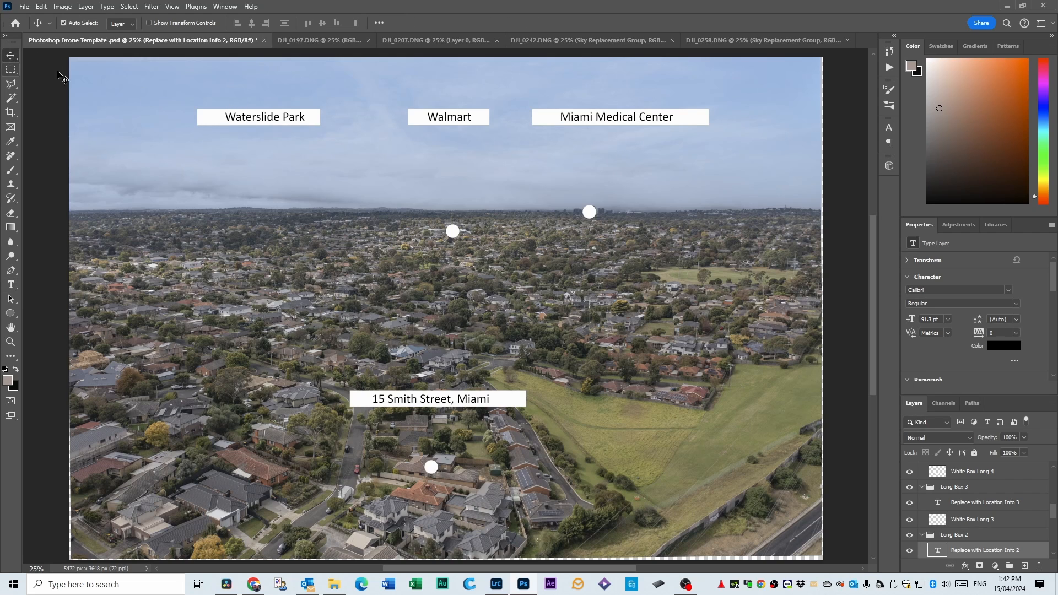
Centre the Waterslide Park and Miami Medical Center texts horizontally within their white boxes.
click(266, 121)
drag(265, 121, 259, 121)
drag(592, 121, 589, 121)
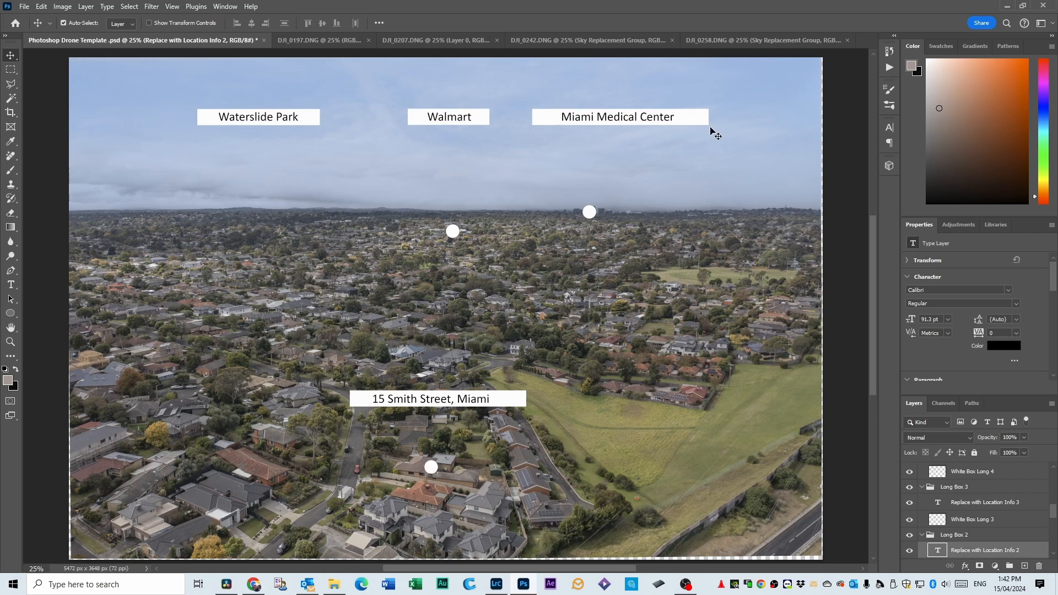
Narrow the White Box Long 2 layer from both ends to about 949 px wide, fitting evenly around the Miami Medical Center text.
click(701, 119)
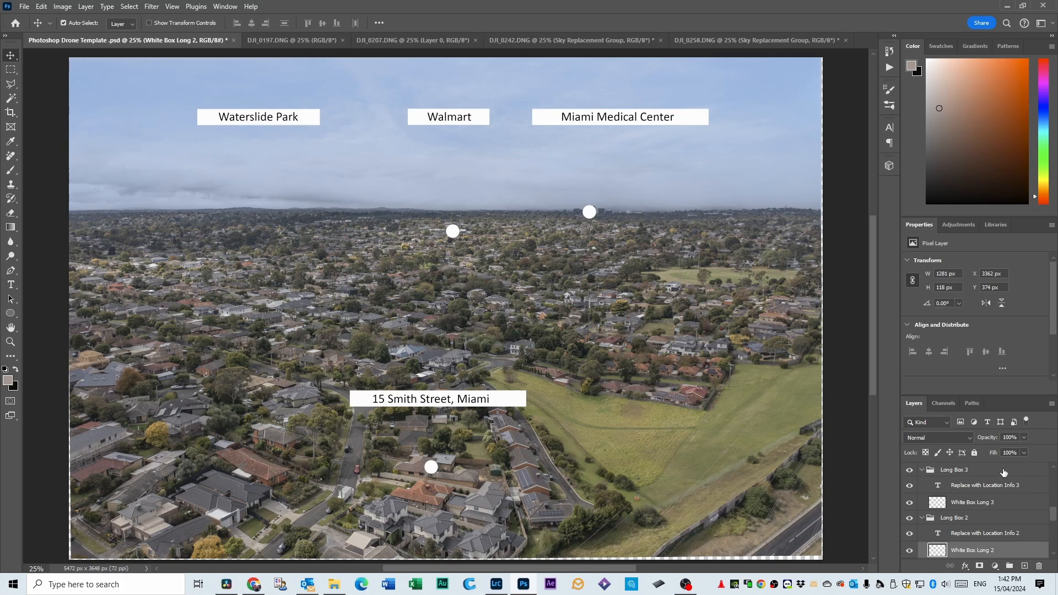
scroll(1002, 474, down, 1)
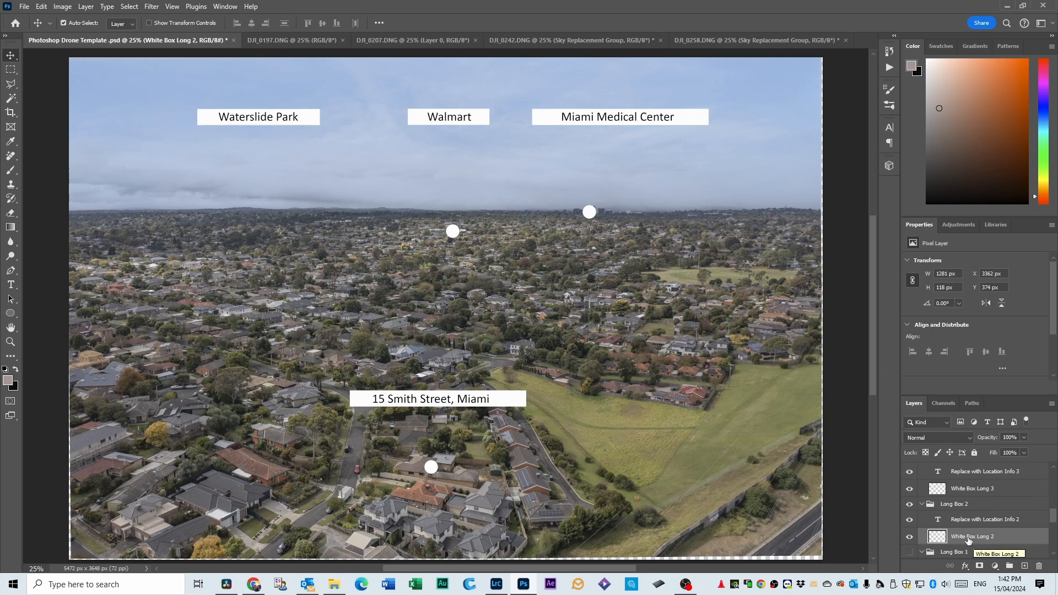
key(ctrl+t)
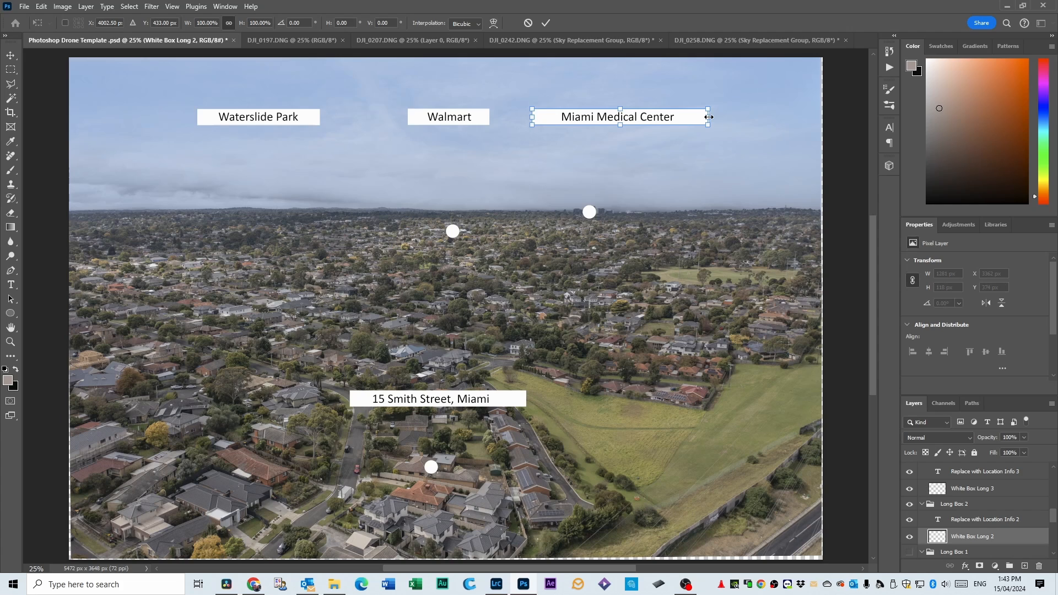
drag(709, 116, 683, 117)
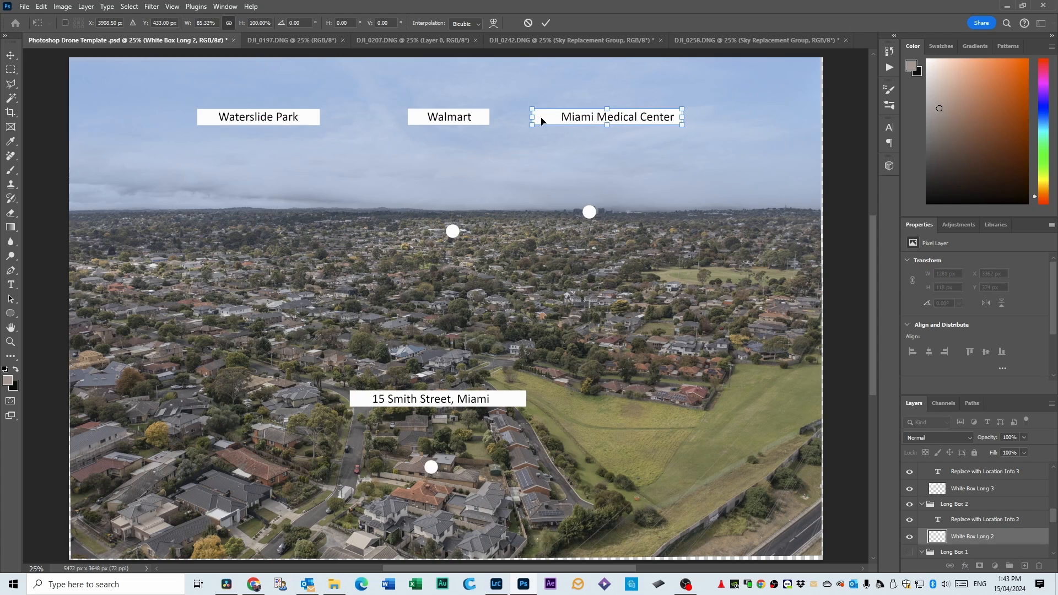
drag(534, 116, 552, 117)
key(Return)
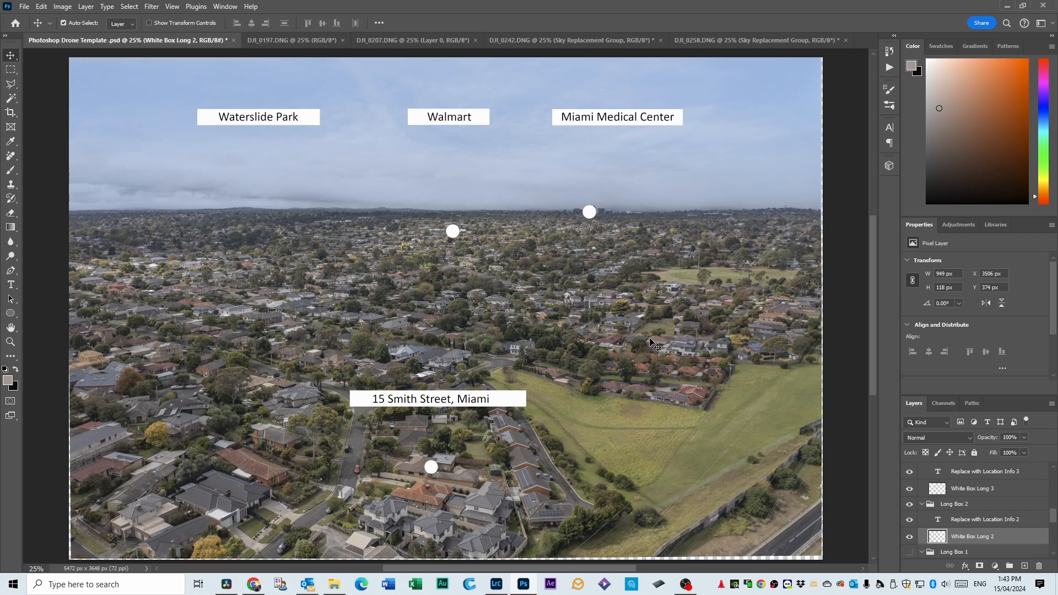
Switch to the Brush tool and choose the Hard Round brush from General Brushes.
click(13, 172)
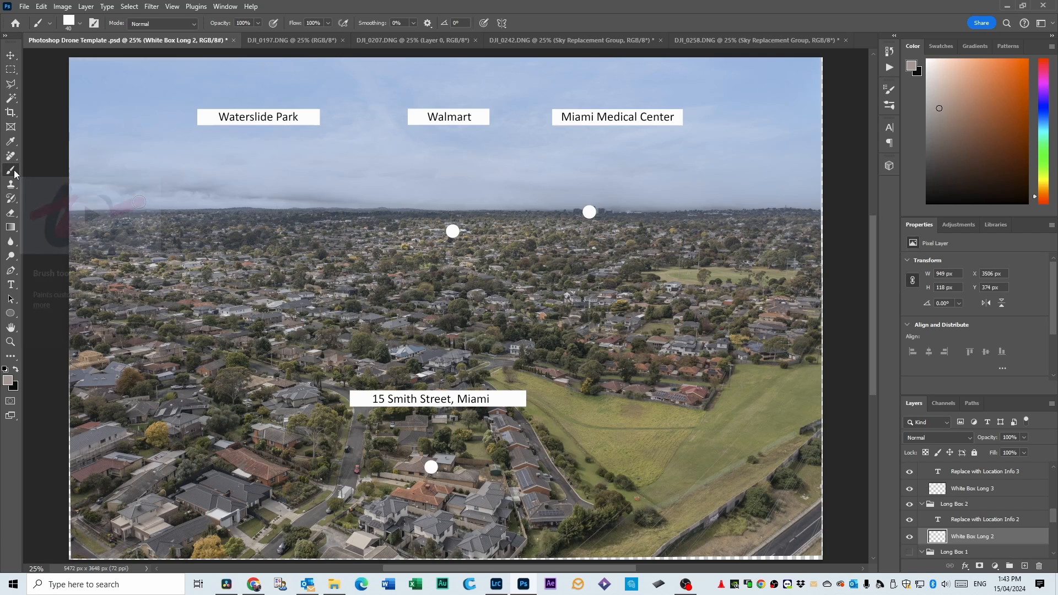
click(72, 27)
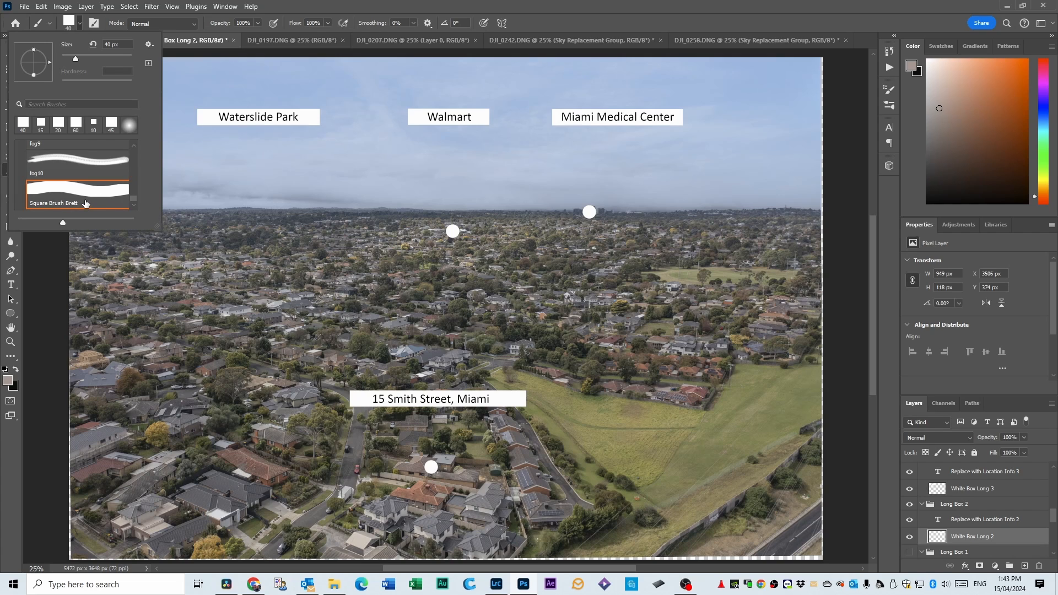
click(69, 26)
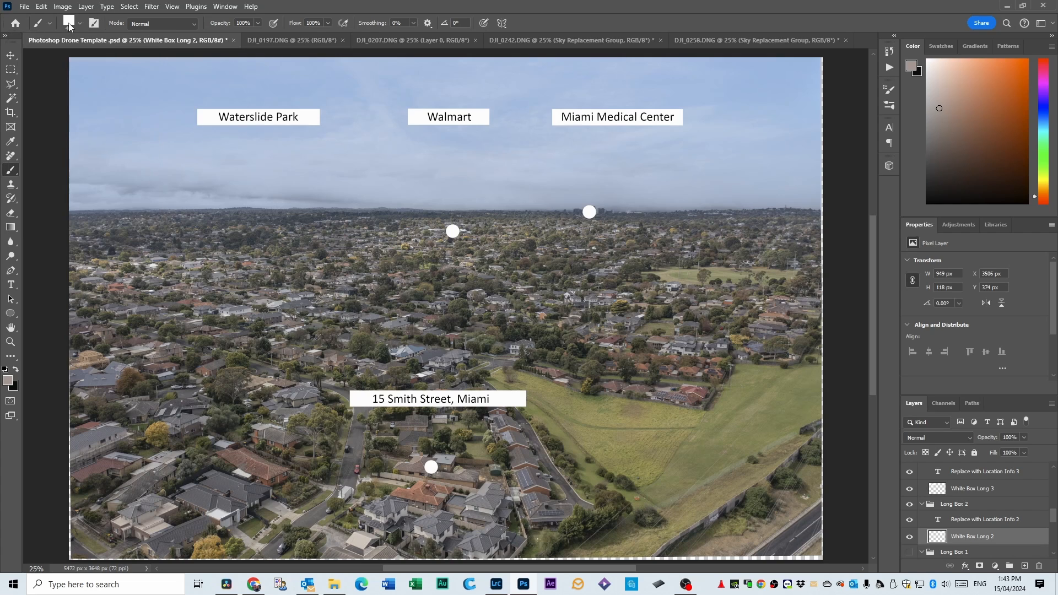
click(70, 26)
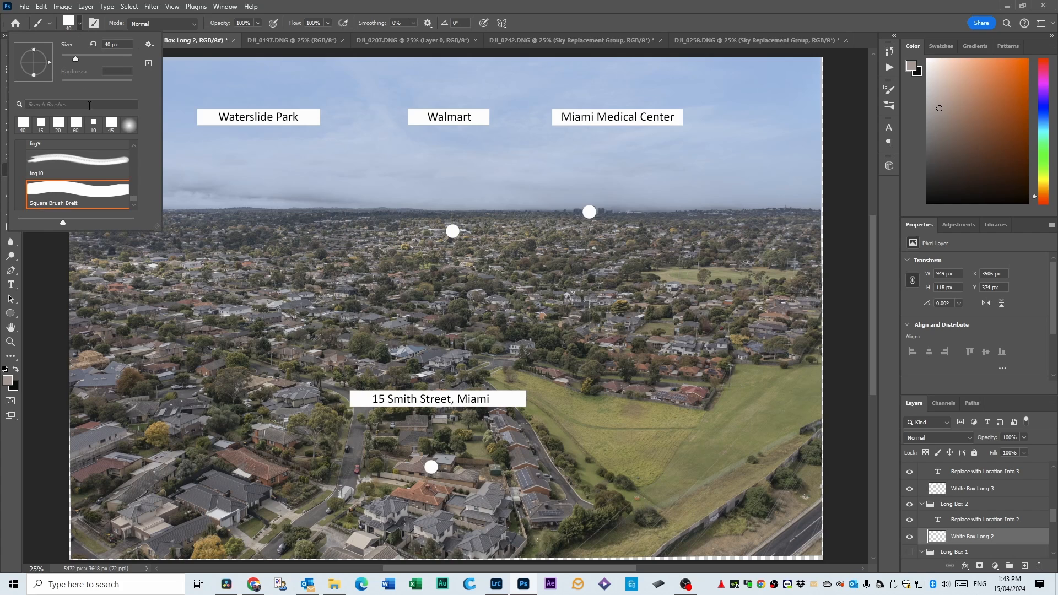
drag(133, 200, 138, 144)
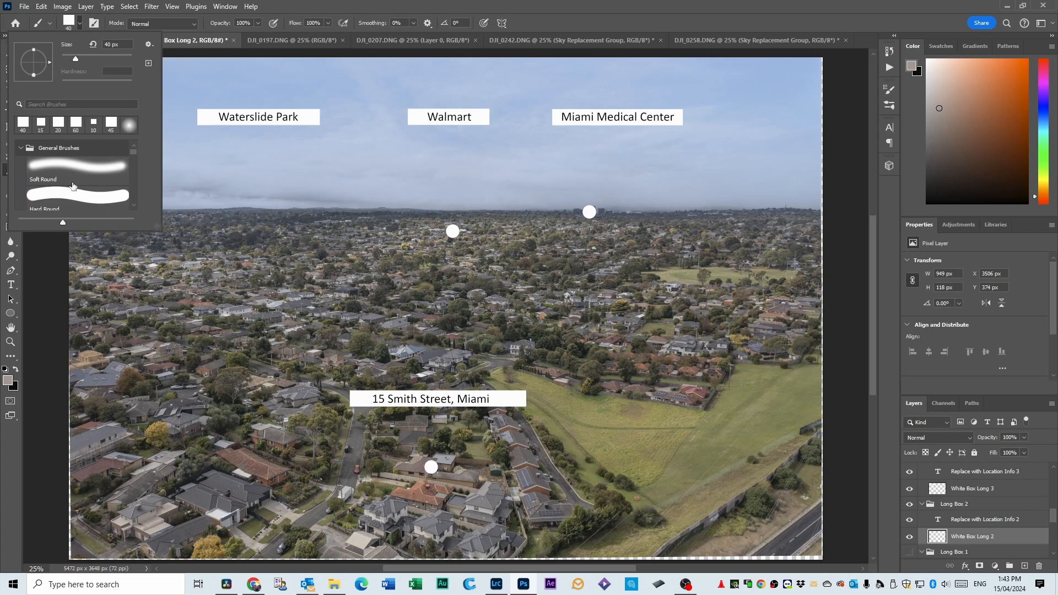
scroll(76, 192, down, 1)
click(53, 179)
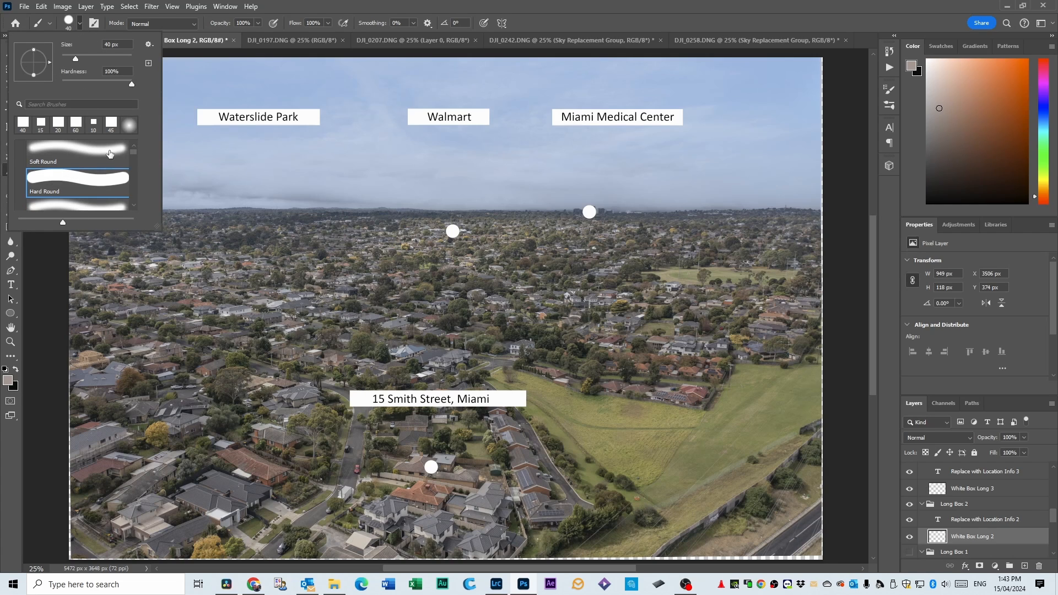
click(310, 7)
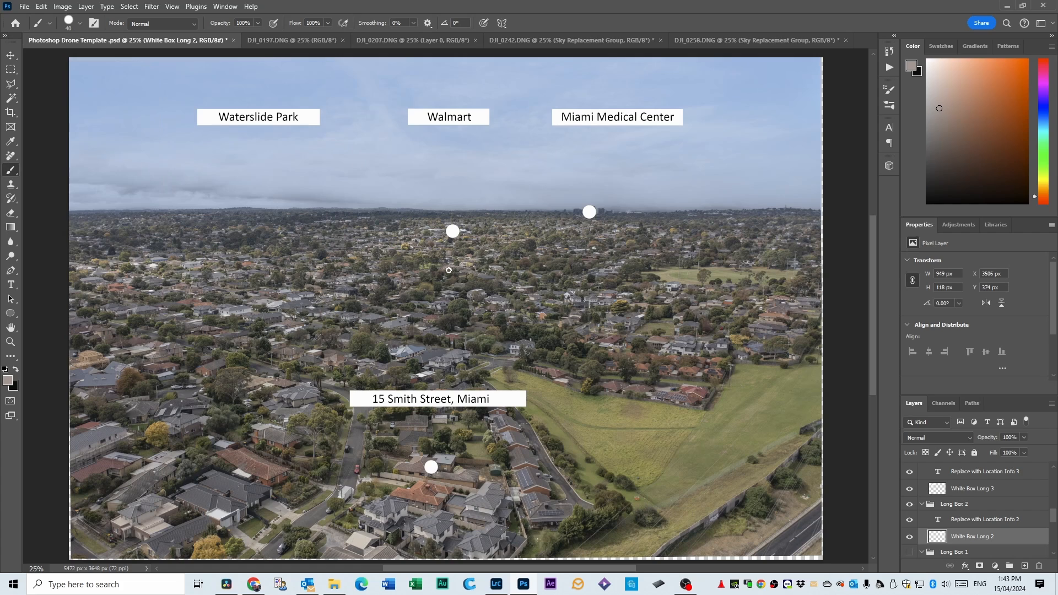
Adjust the brush size to 20 px so it suits thin connector lines.
key(bracketright)
key(bracketright)
key(bracketright)
key(bracketright)
key(bracketright)
key(bracketright)
key(bracketright)
key(bracketright)
key(bracketright)
key(bracketright)
key(bracketleft)
key(bracketleft)
key(bracketleft)
key(bracketleft)
key(bracketleft)
key(bracketleft)
key(bracketleft)
key(bracketright)
key(bracketright)
key(bracketright)
key(bracketright)
key(bracketright)
key(bracketright)
key(bracketright)
key(bracketright)
key(bracketright)
key(bracketright)
key(bracketright)
key(bracketleft)
key(bracketleft)
key(bracketleft)
key(bracketleft)
key(bracketleft)
key(bracketleft)
key(bracketleft)
key(bracketleft)
key(bracketleft)
key(bracketleft)
key(bracketleft)
key(bracketleft)
key(bracketleft)
Set the foreground colour to the white sampled from the Walmart label box, fdfcfc.
click(10, 383)
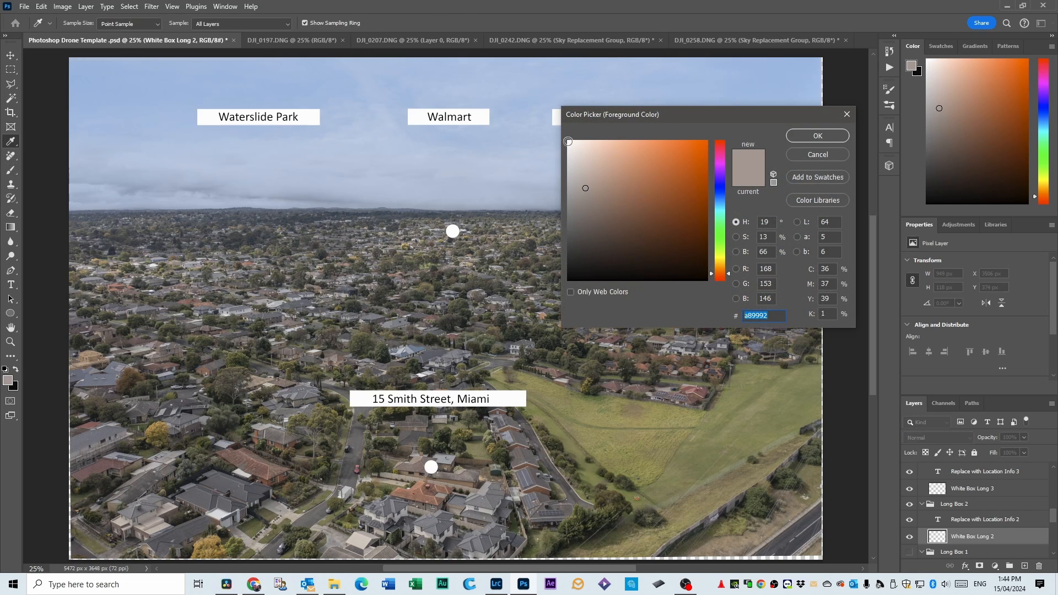
drag(568, 142, 568, 147)
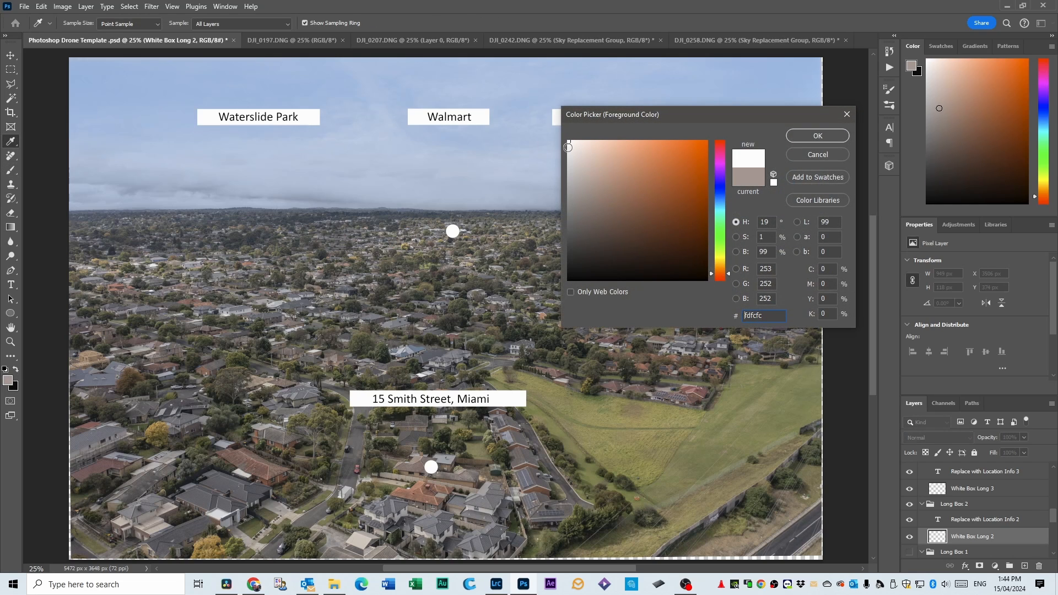
click(480, 116)
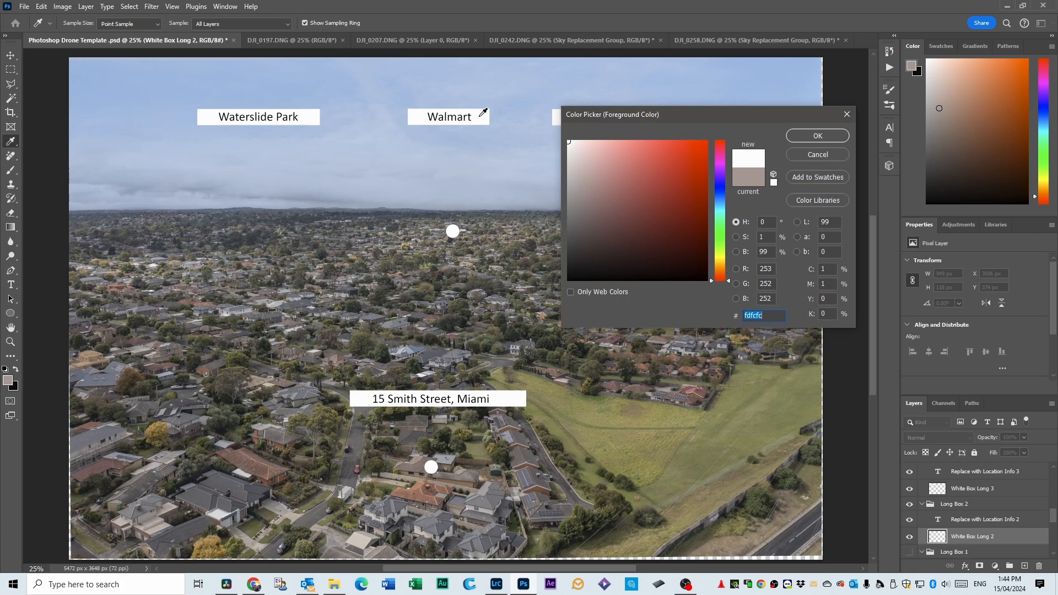
click(818, 137)
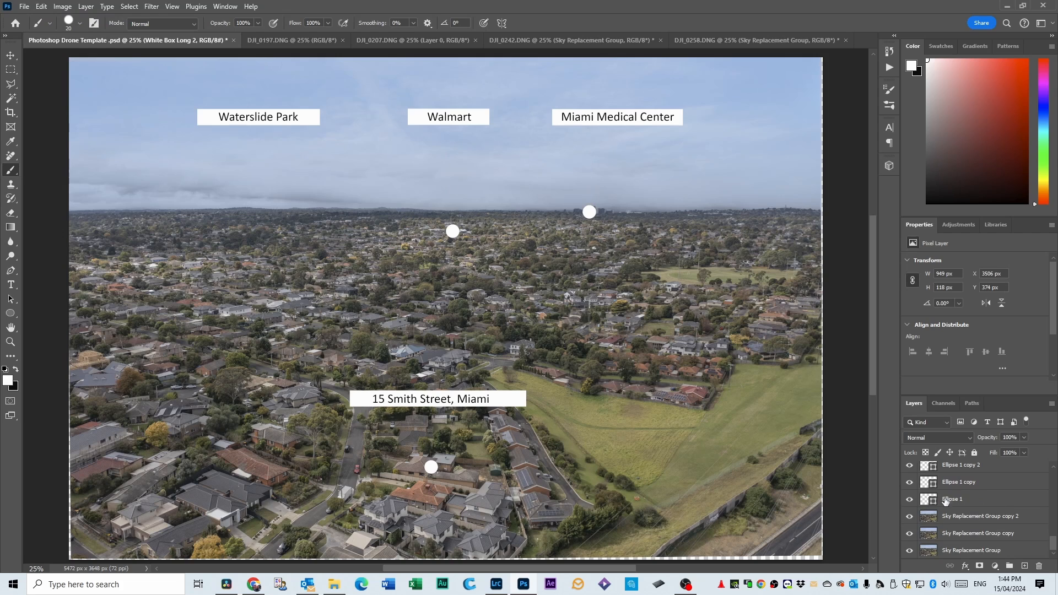
On the Sky Replacement Group copy 2 layer, paint a straight vertical white line from the address label to its circle.
click(965, 518)
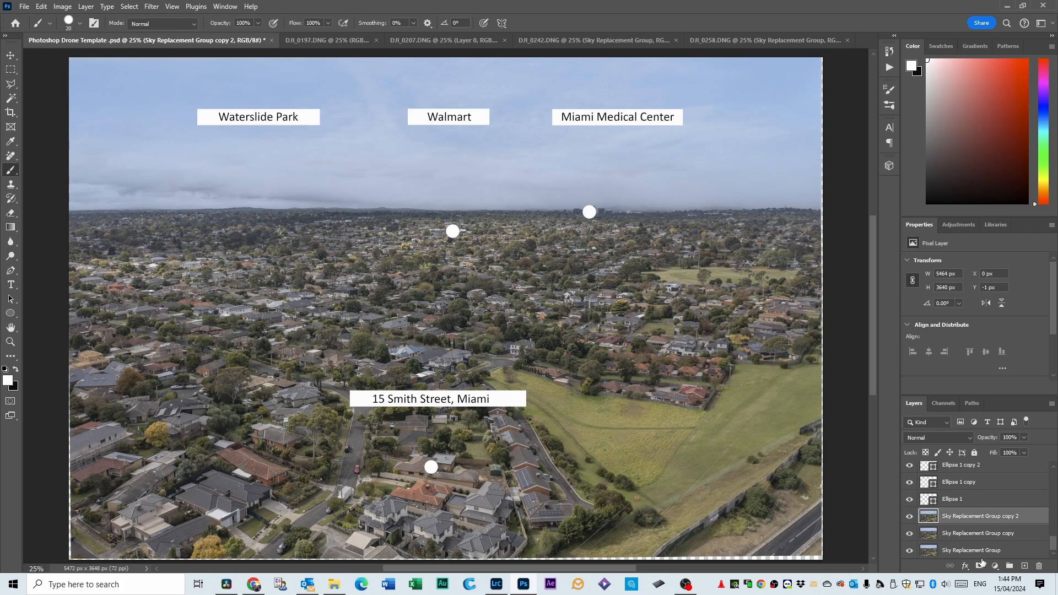
scroll(960, 498, up, 2)
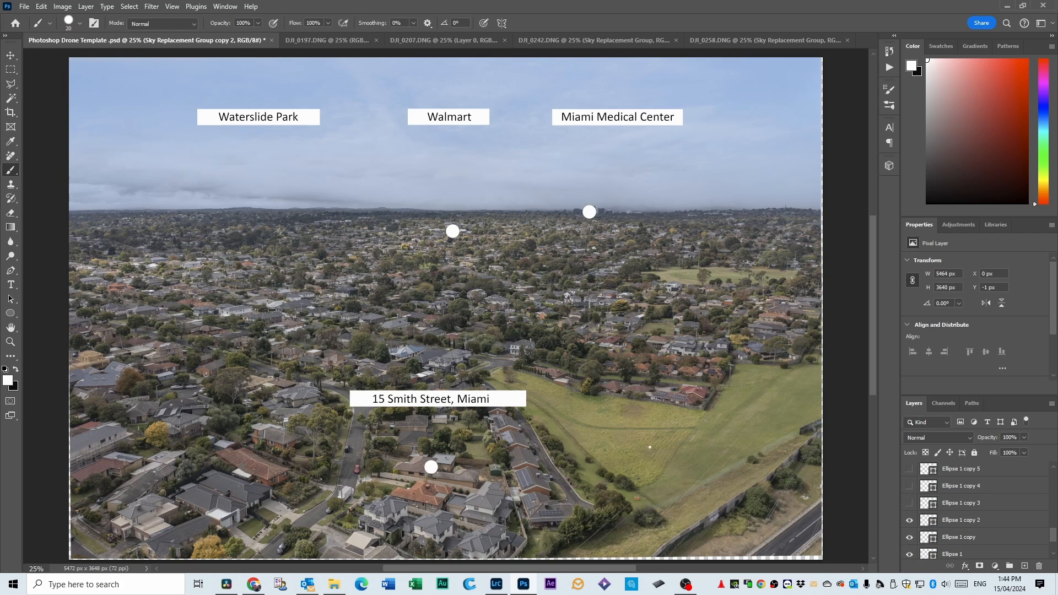
scroll(968, 518, down, 2)
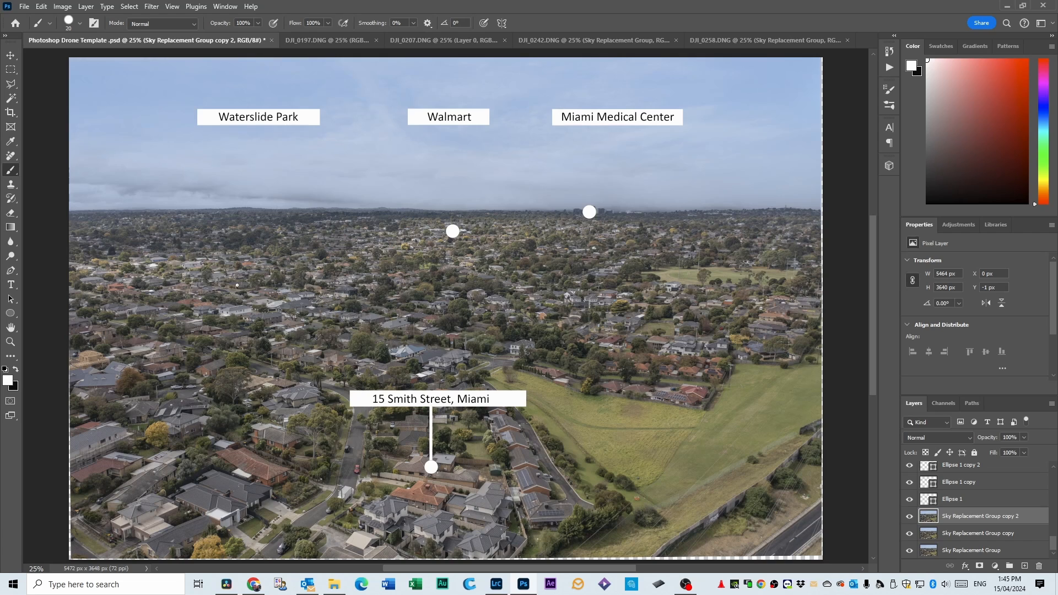
Try painting a long straight white line across the middle of the neighbourhood.
shift+click(733, 288)
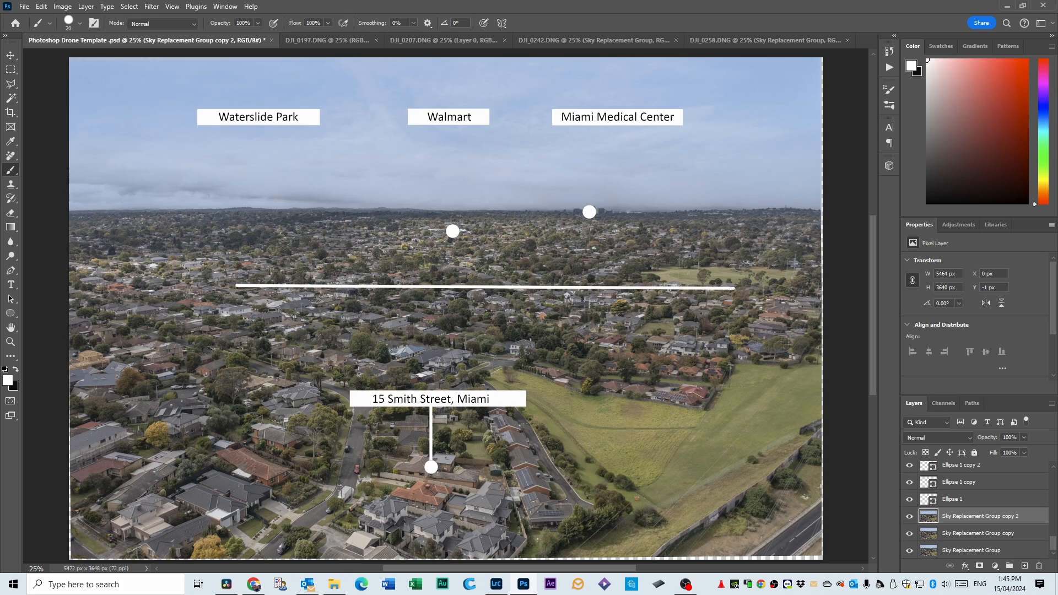
shift+click(296, 214)
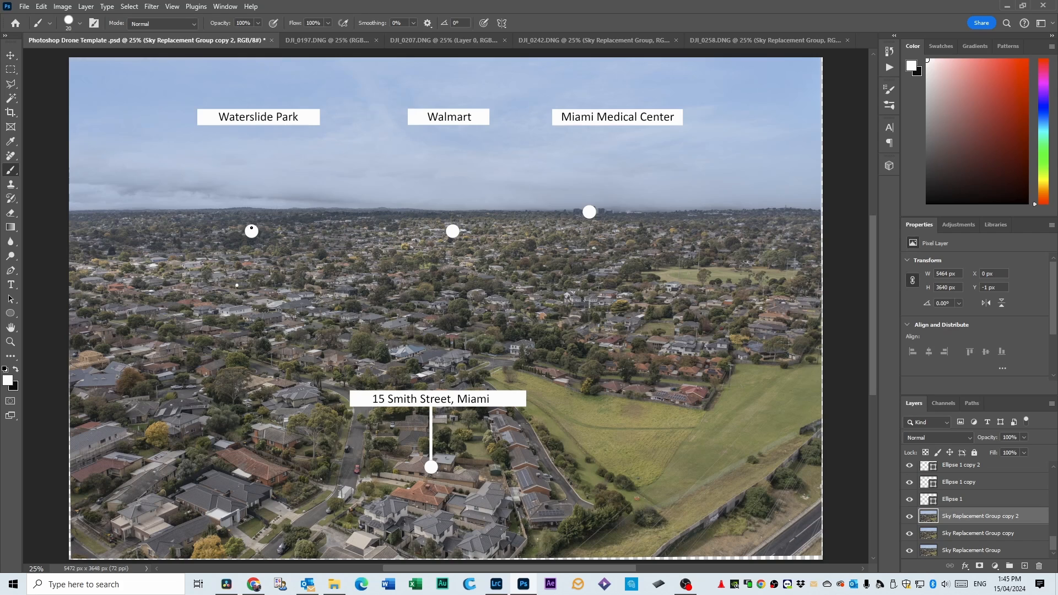
Paint straight vertical white lines from the three landmark circles up to the Waterslide Park, Walmart and Miami Medical Center labels.
drag(251, 230, 242, 148)
drag(453, 227, 456, 128)
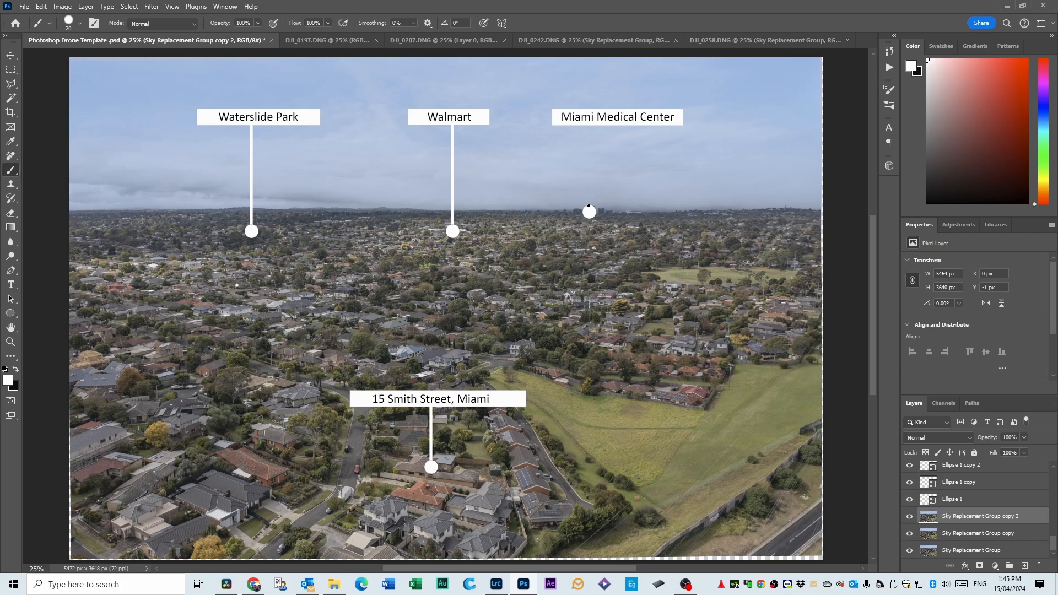
drag(589, 208, 593, 127)
Toggle the visibility of the Ellipse 1 layer off and on to check which marker it controls.
scroll(525, 243, down, 2)
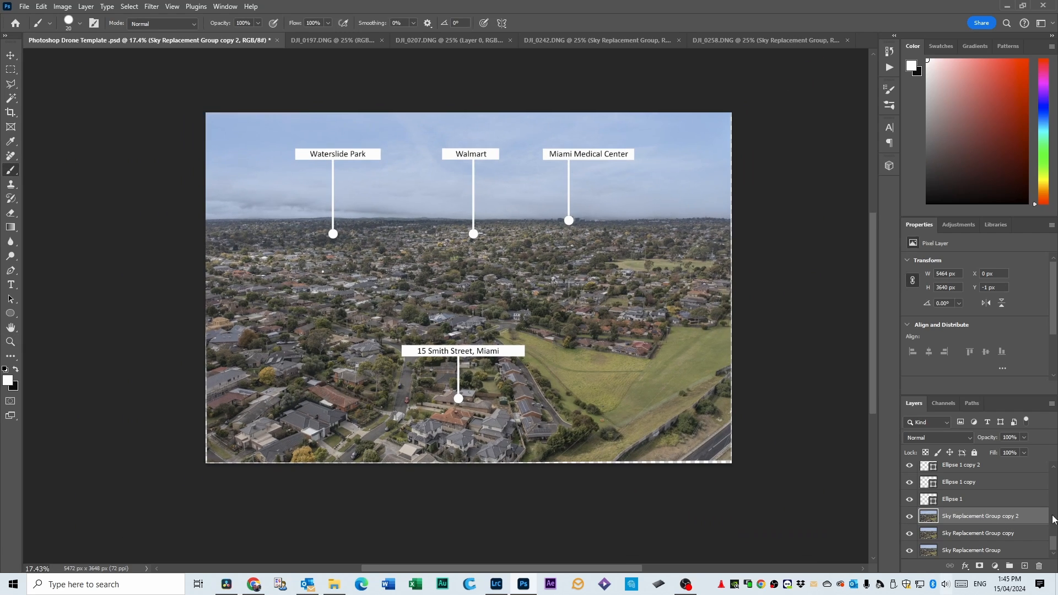
click(909, 499)
click(910, 499)
click(910, 500)
click(909, 499)
scroll(527, 250, up, 2)
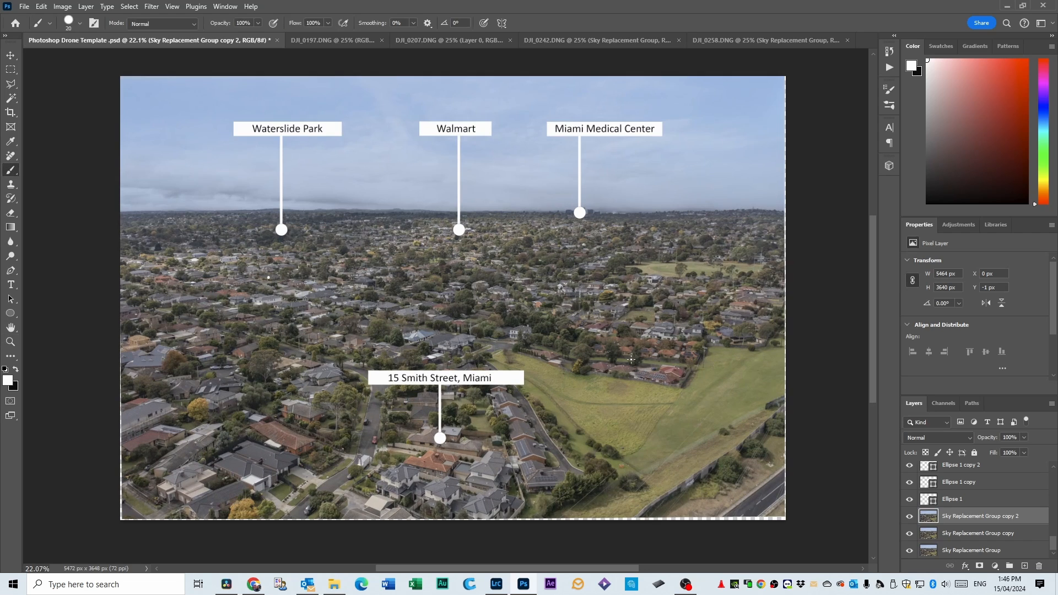
Save the labelled template in Photoshop format as 242.psd in the Drone images editing folder.
click(24, 7)
click(41, 139)
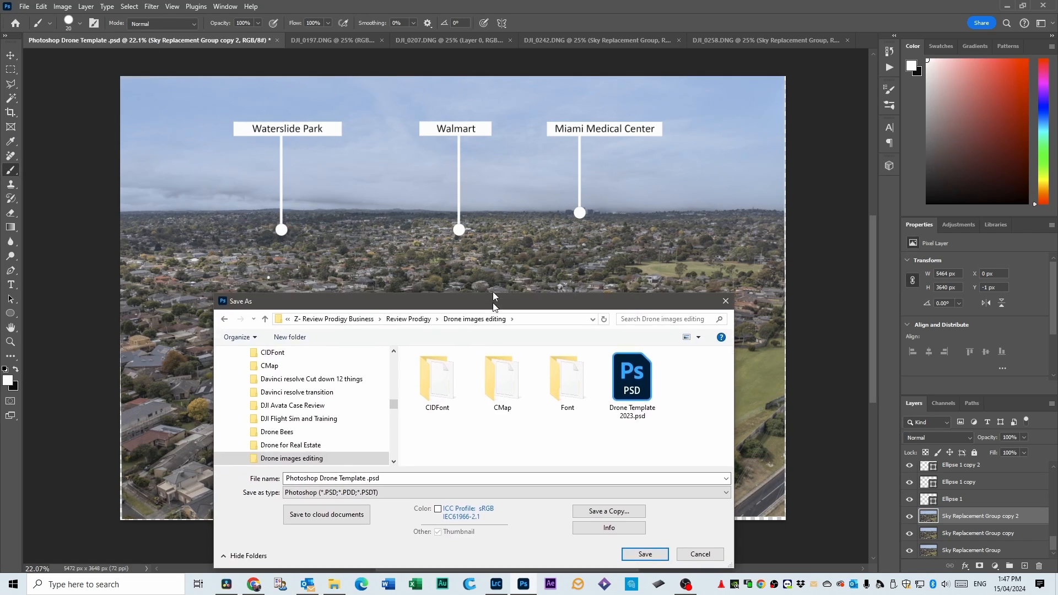
drag(492, 292, 481, 123)
click(318, 307)
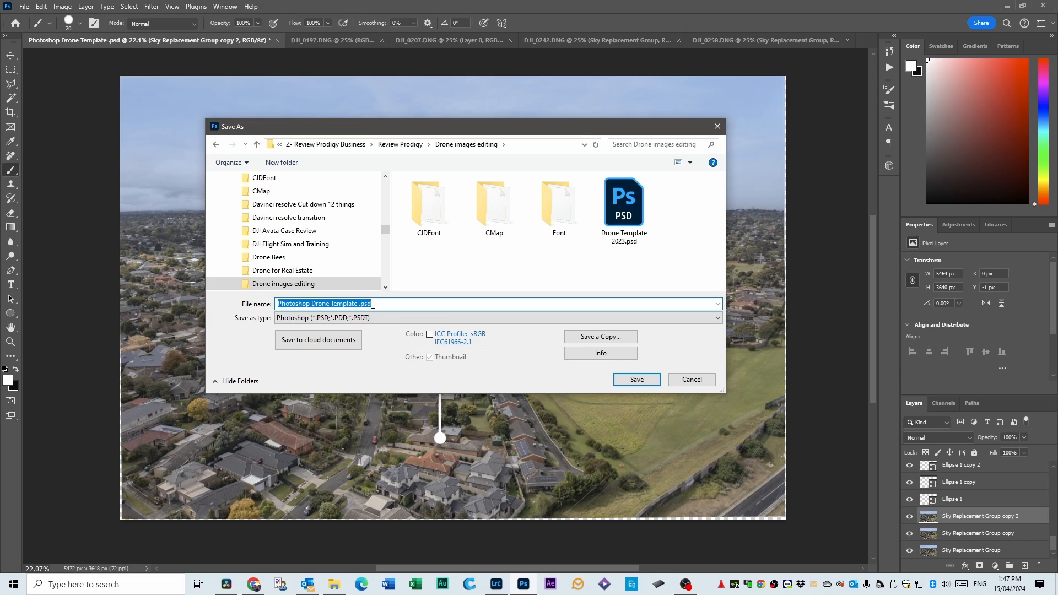
text(24)
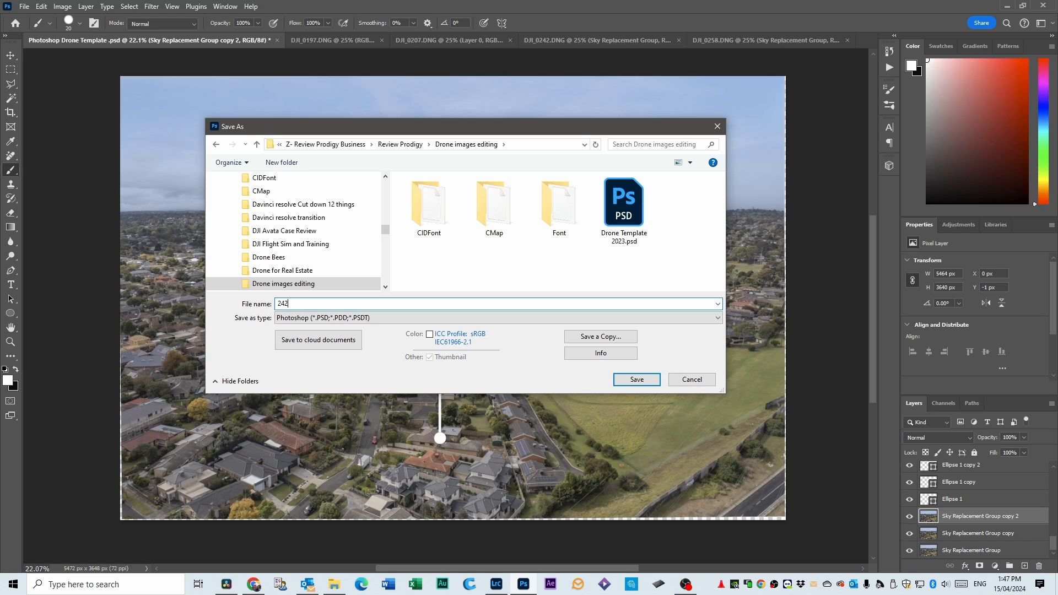
text(2)
click(637, 379)
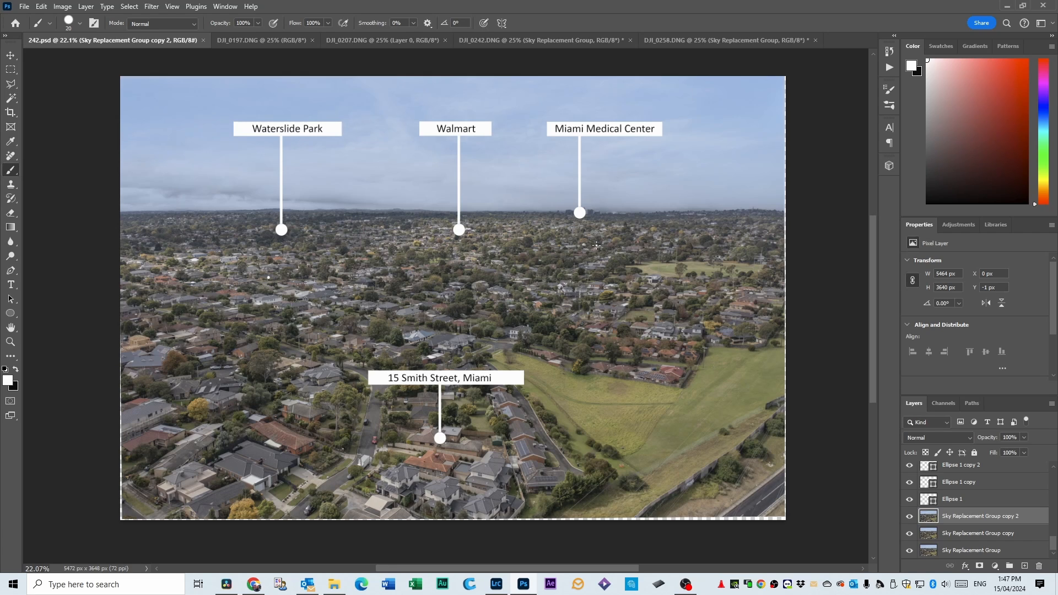
Save the labelled image as 242.tif in TIFF format with ZIP image compression and RLE layer compression.
click(25, 7)
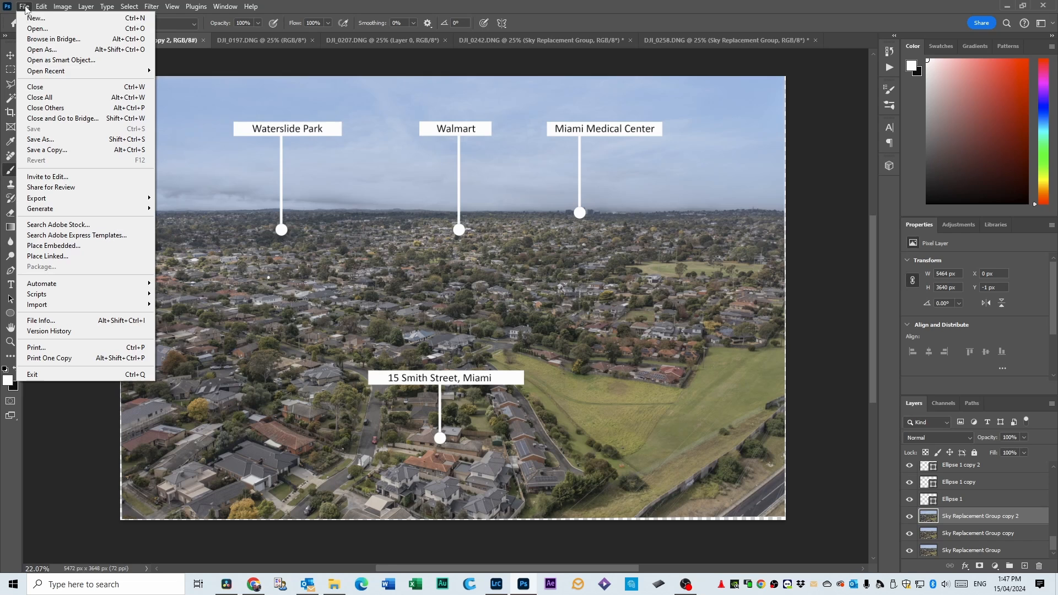
click(41, 139)
click(430, 318)
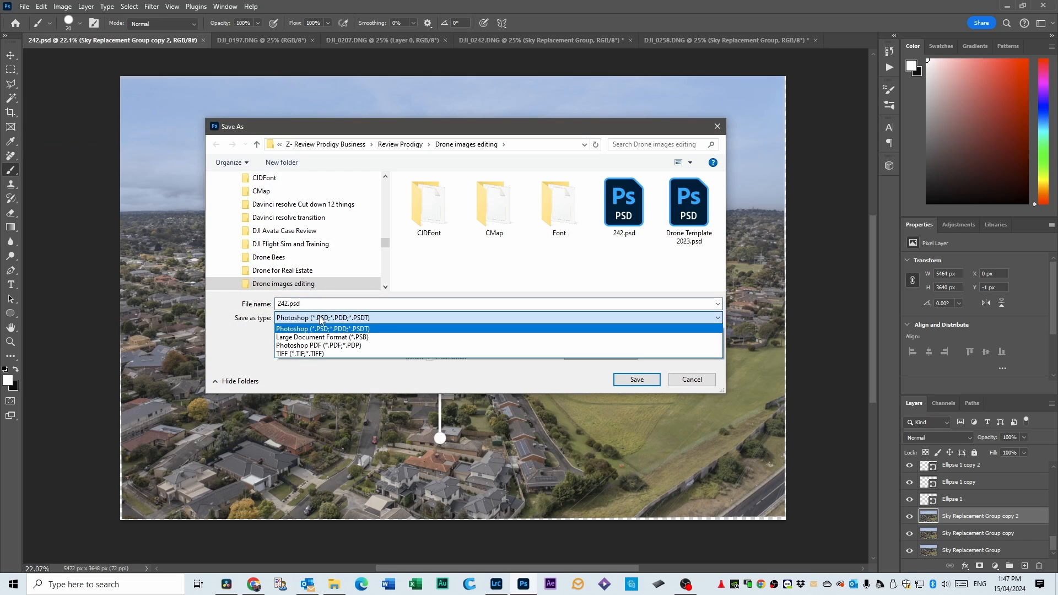
click(429, 357)
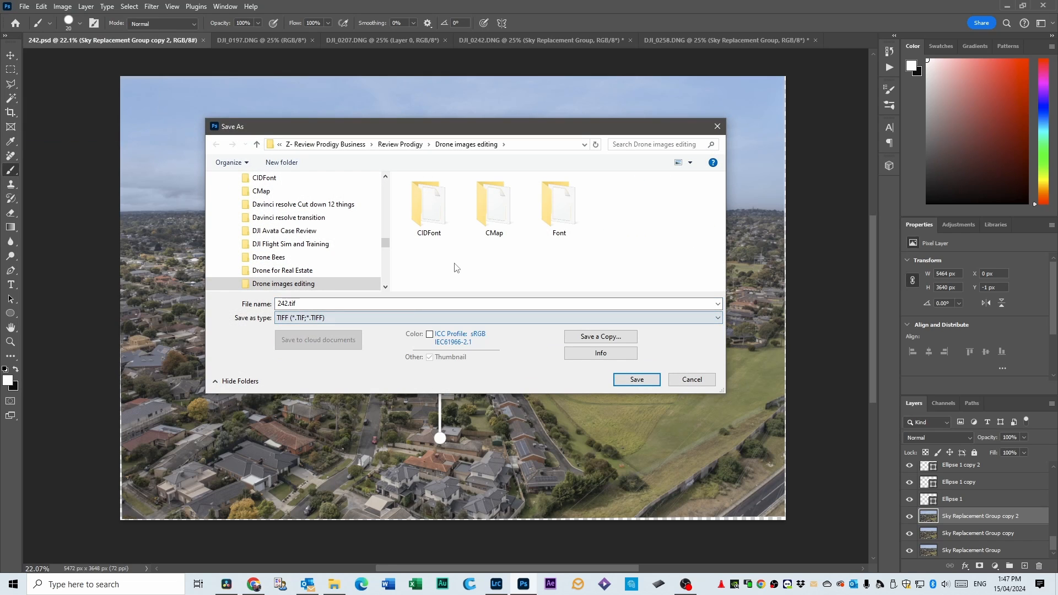
click(628, 383)
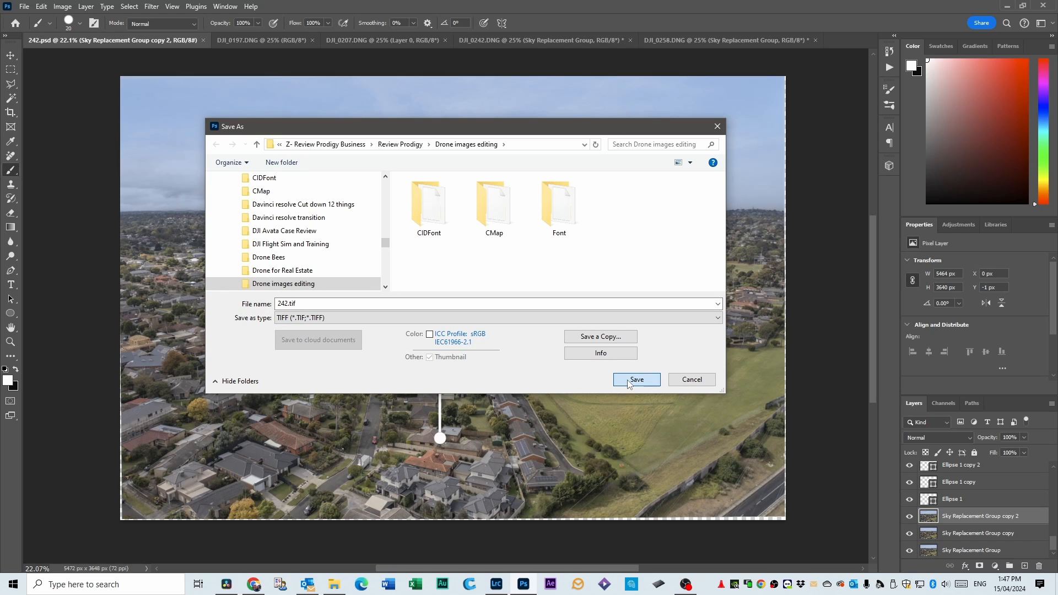
click(628, 383)
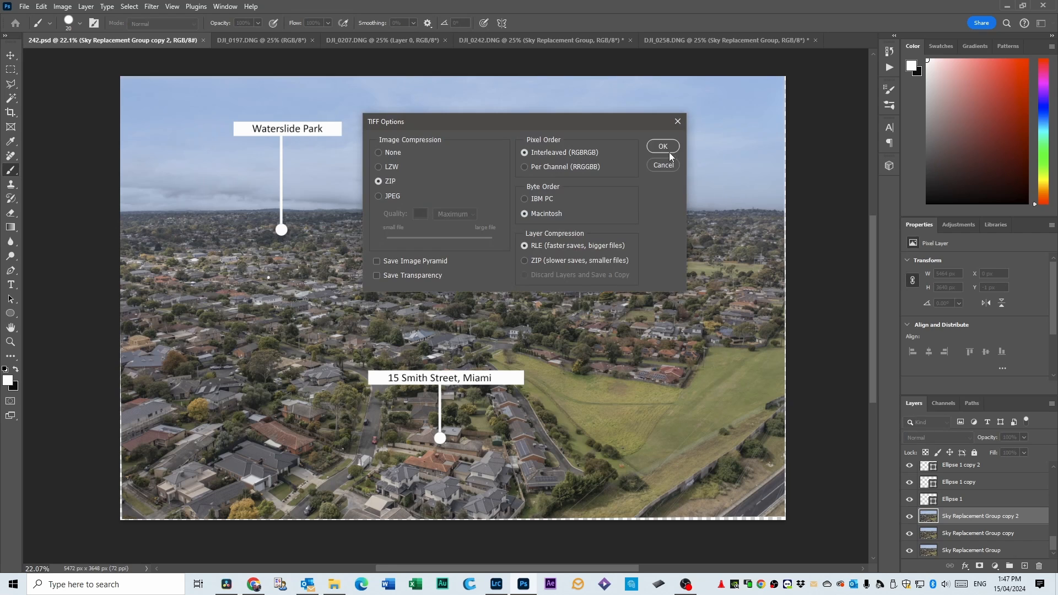
click(665, 144)
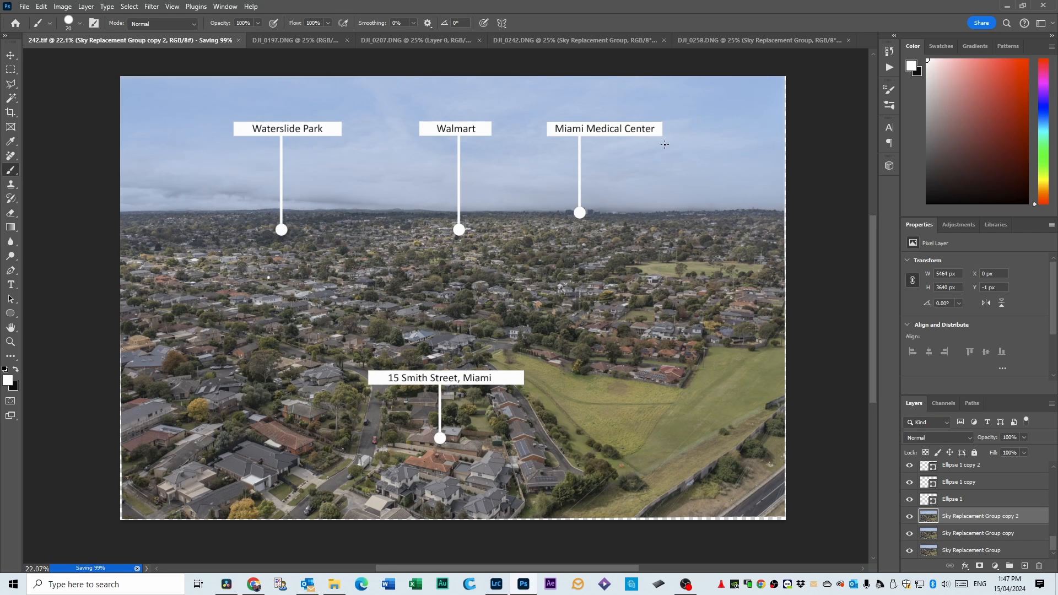
Check the DJI_0258 photo, return to 242.tif, and delete its three Sky Replacement Group layers.
click(589, 40)
click(700, 44)
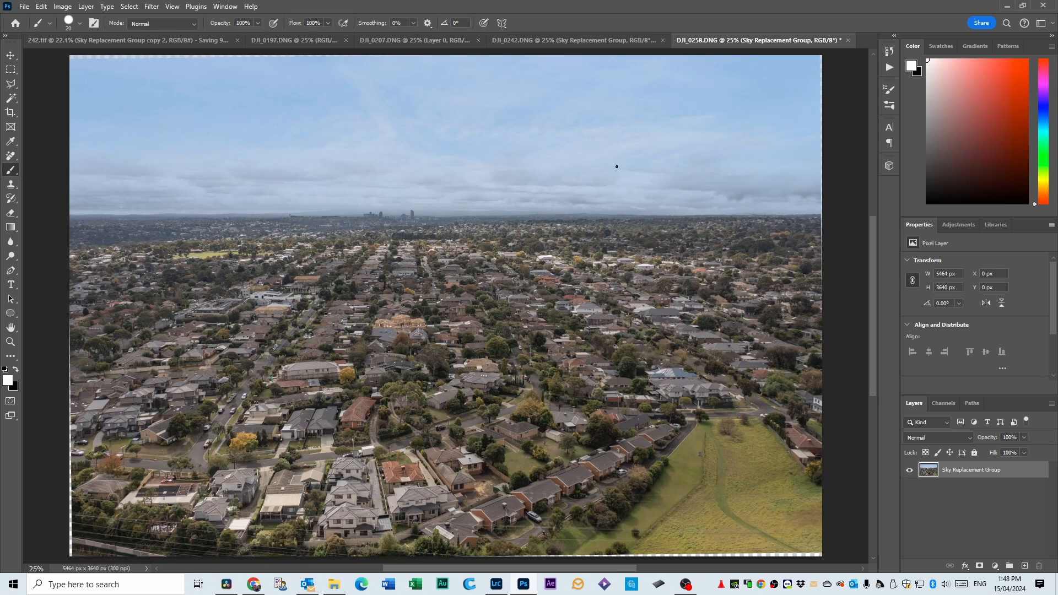
click(167, 40)
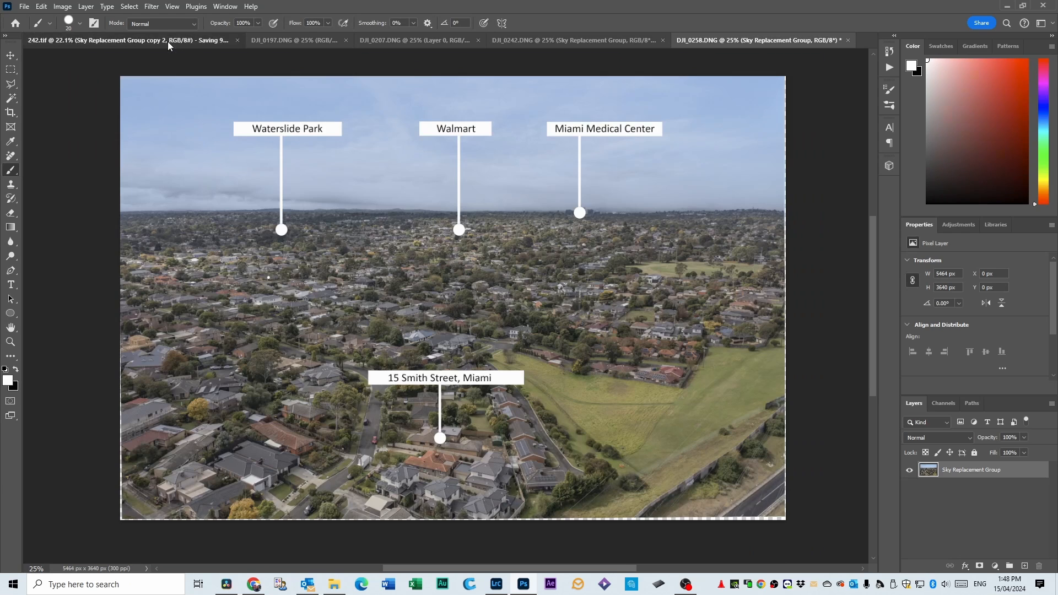
scroll(949, 521, down, 1)
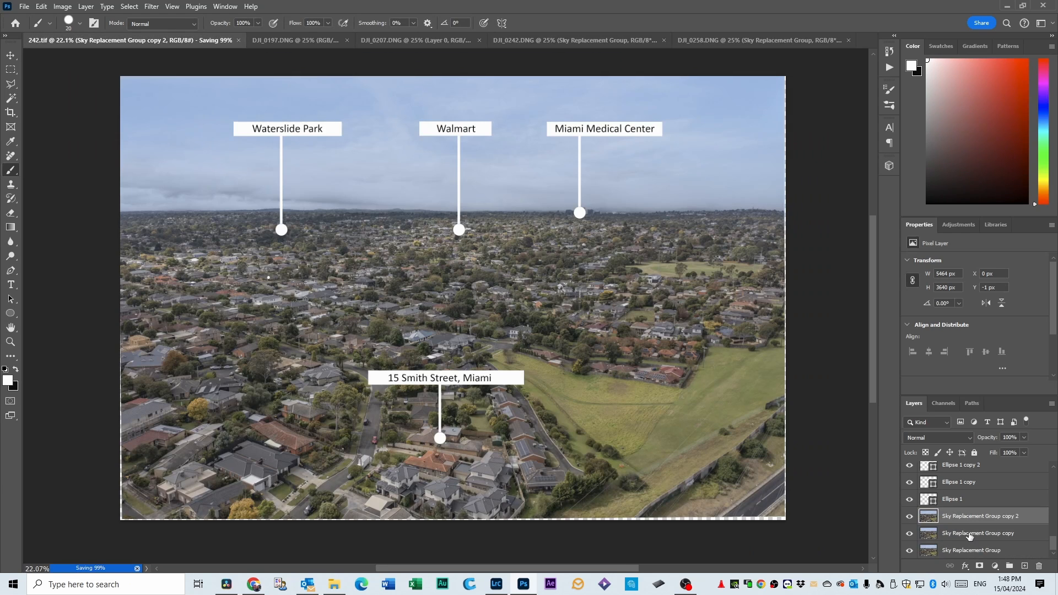
click(970, 532)
click(971, 551)
shift+click(974, 518)
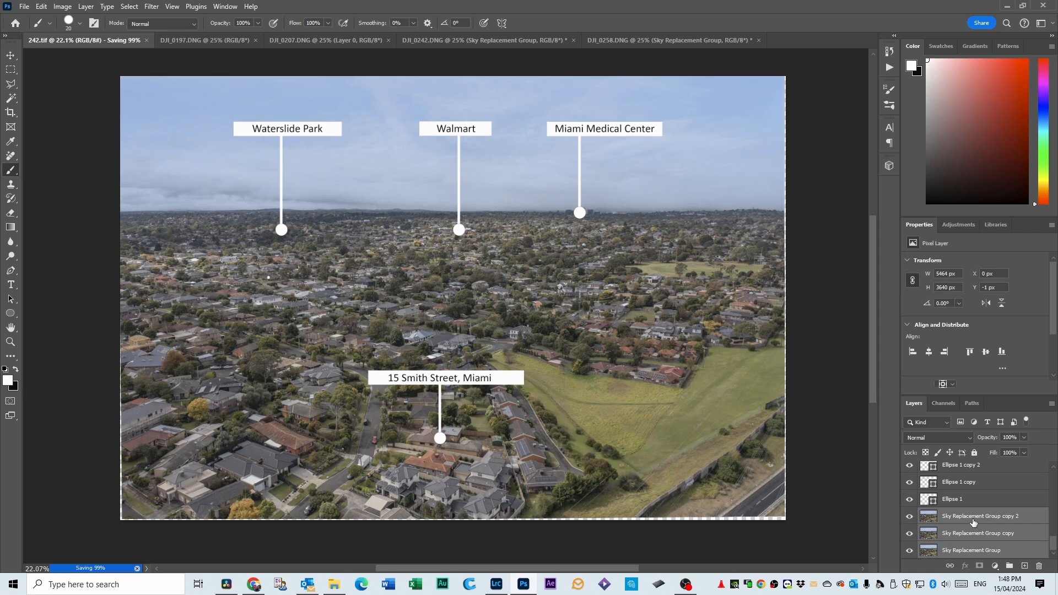
key(Delete)
Copy the DJI_0197 photo into 242.tif and place its layer directly below the Land Size group.
key(v)
click(267, 41)
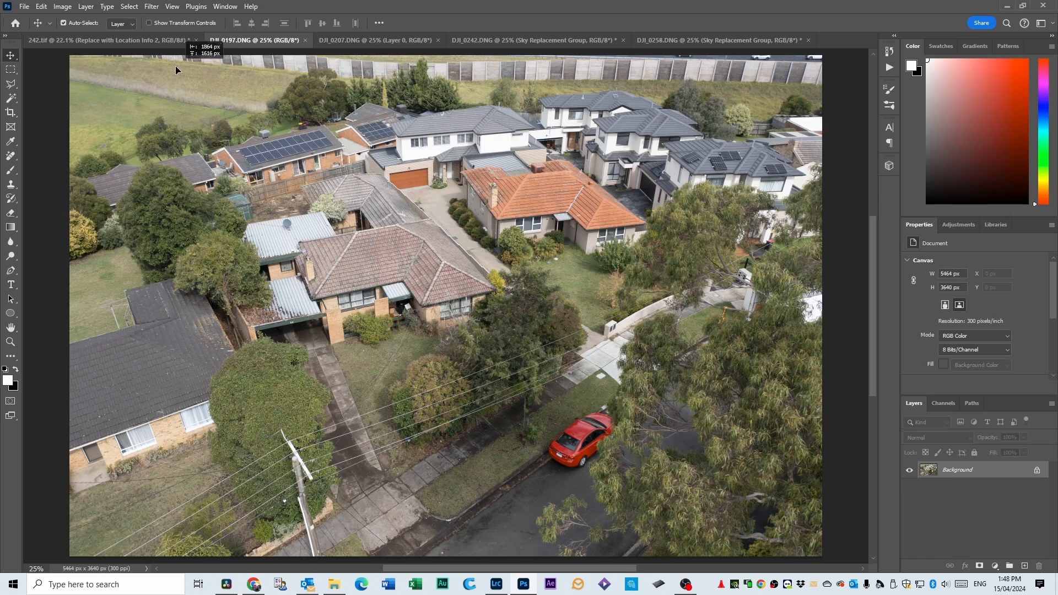
click(145, 42)
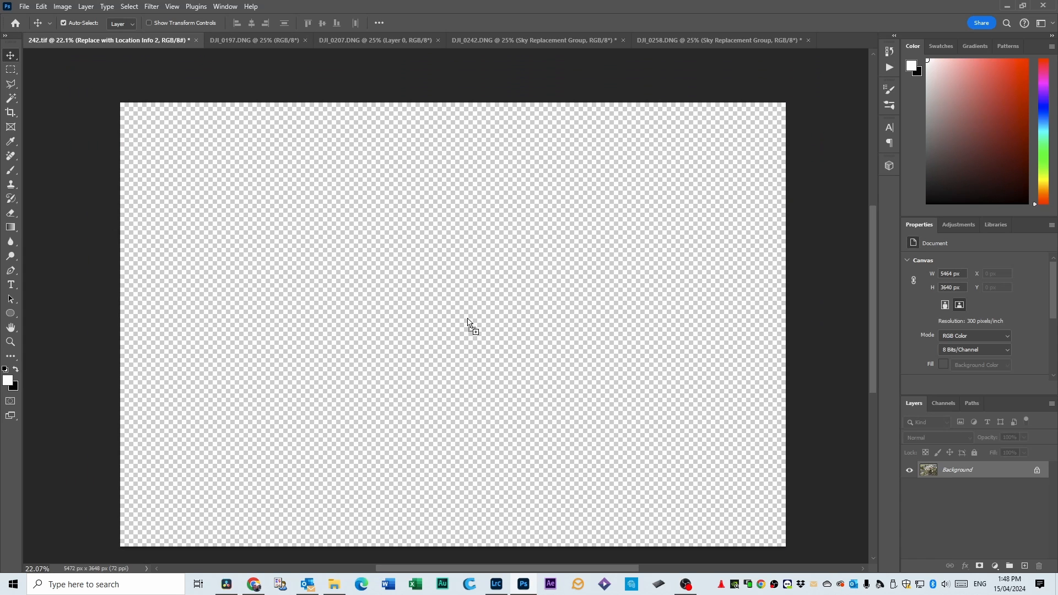
key(ctrl+v)
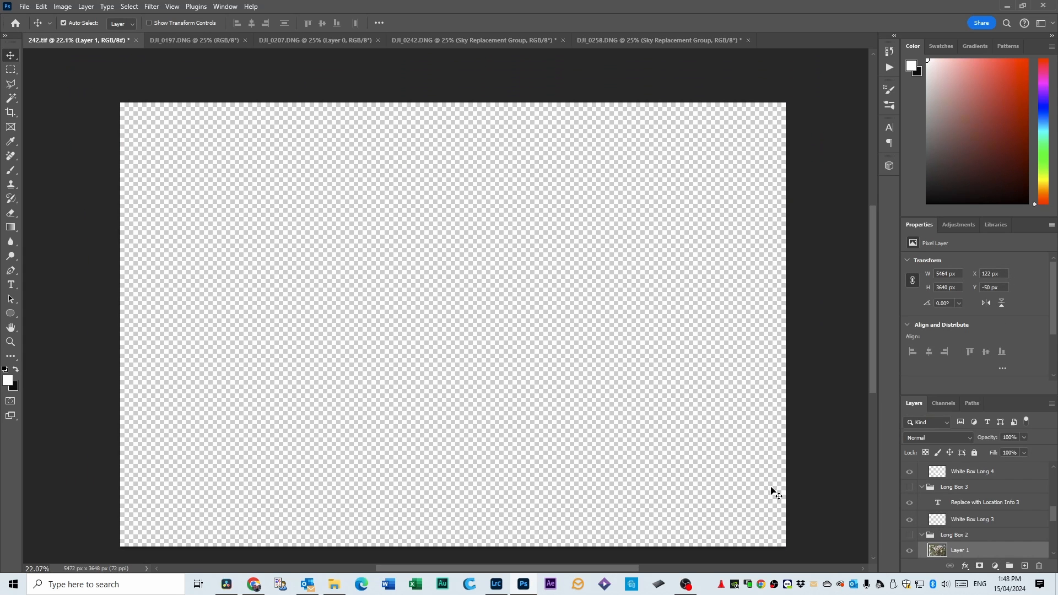
drag(961, 550, 978, 477)
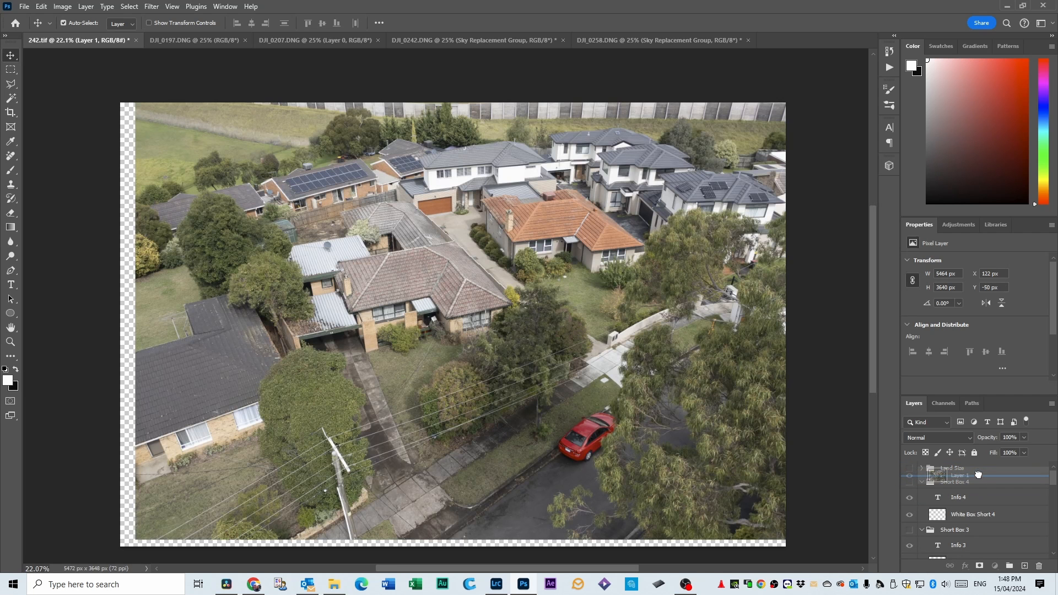
Align the house photo with the canvas at X 0, Y 0 and duplicate its layer twice.
drag(464, 336, 449, 342)
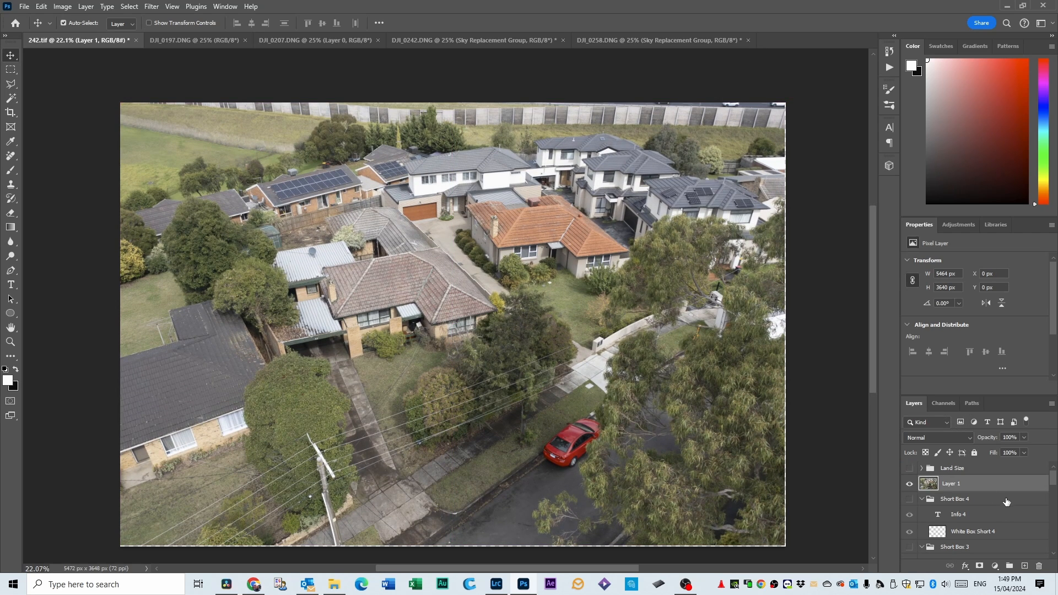
drag(998, 488, 1024, 566)
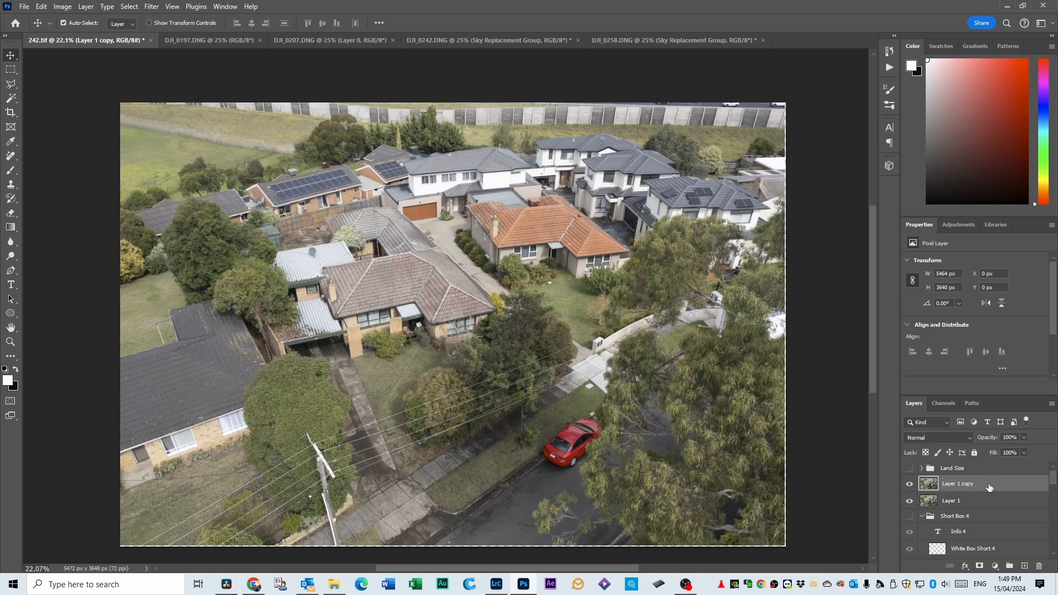
drag(989, 487, 1025, 566)
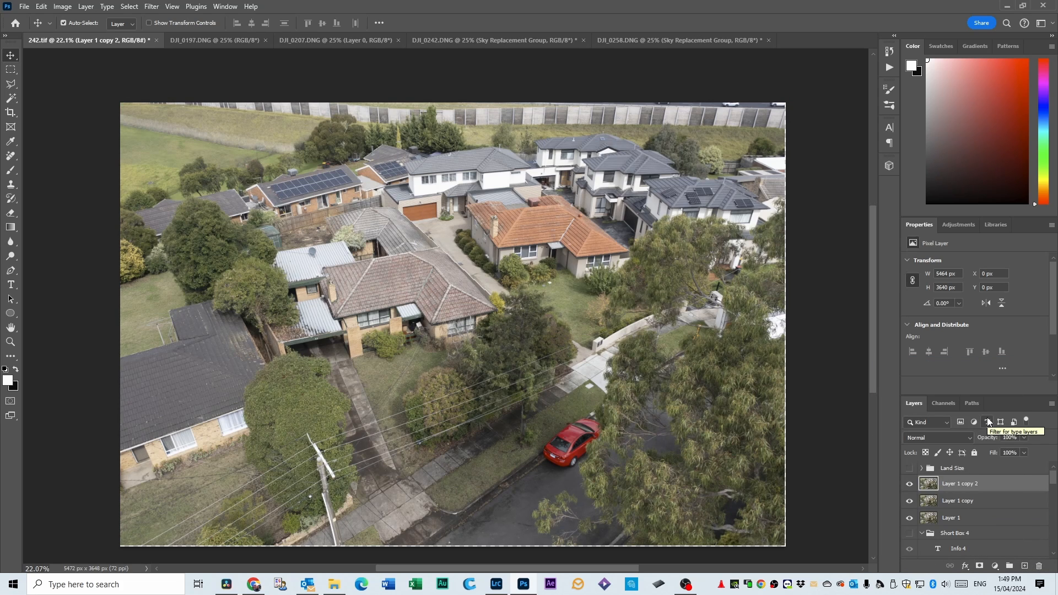
click(957, 519)
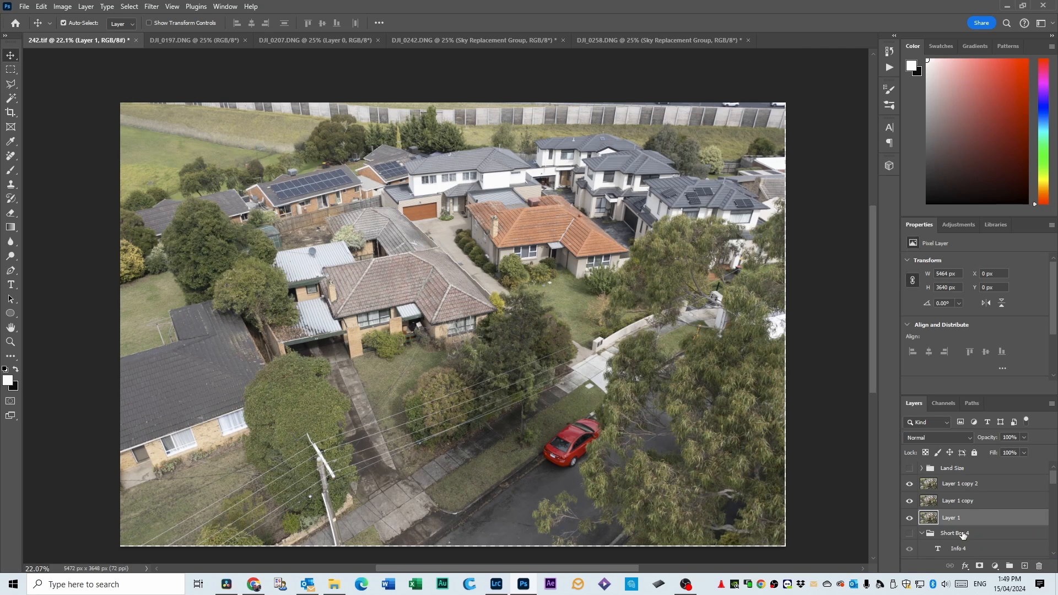
click(961, 503)
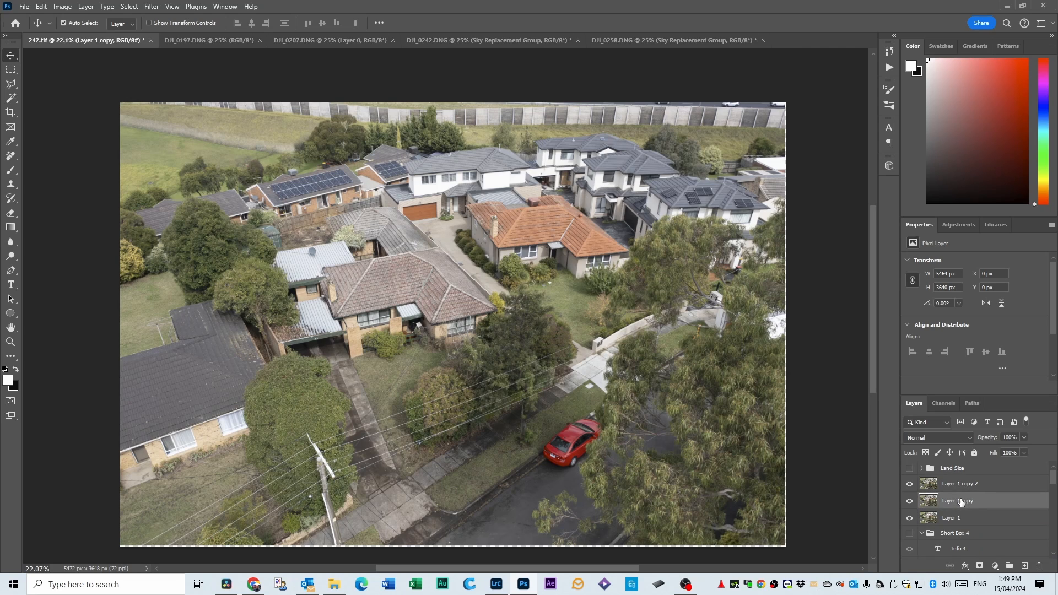
click(959, 485)
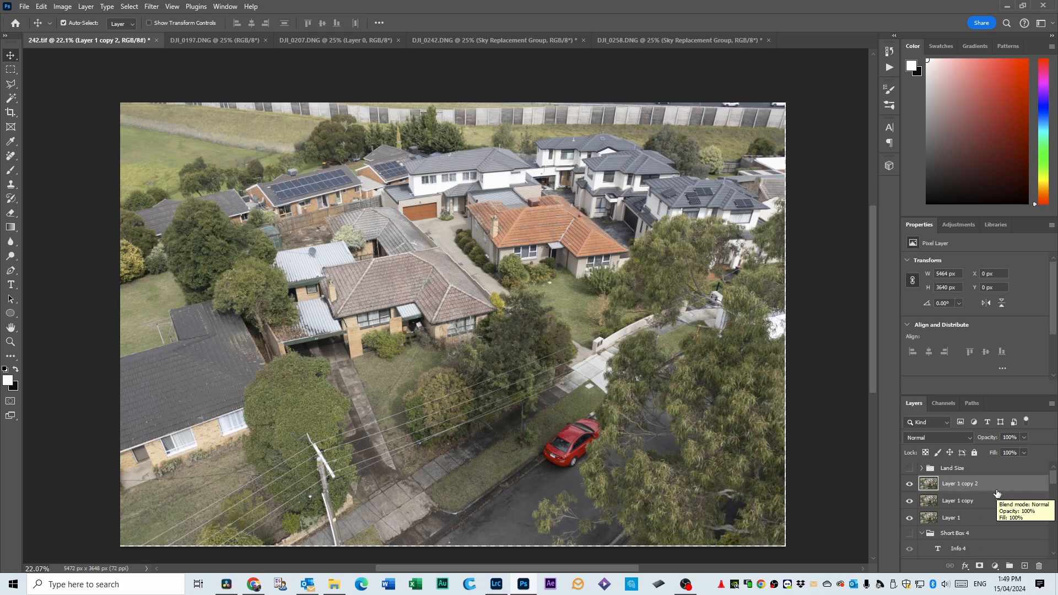
Hide Layer 1 copy 2 and apply a Gaussian Blur with an 11.0-pixel radius to Layer 1 copy.
click(909, 483)
click(950, 503)
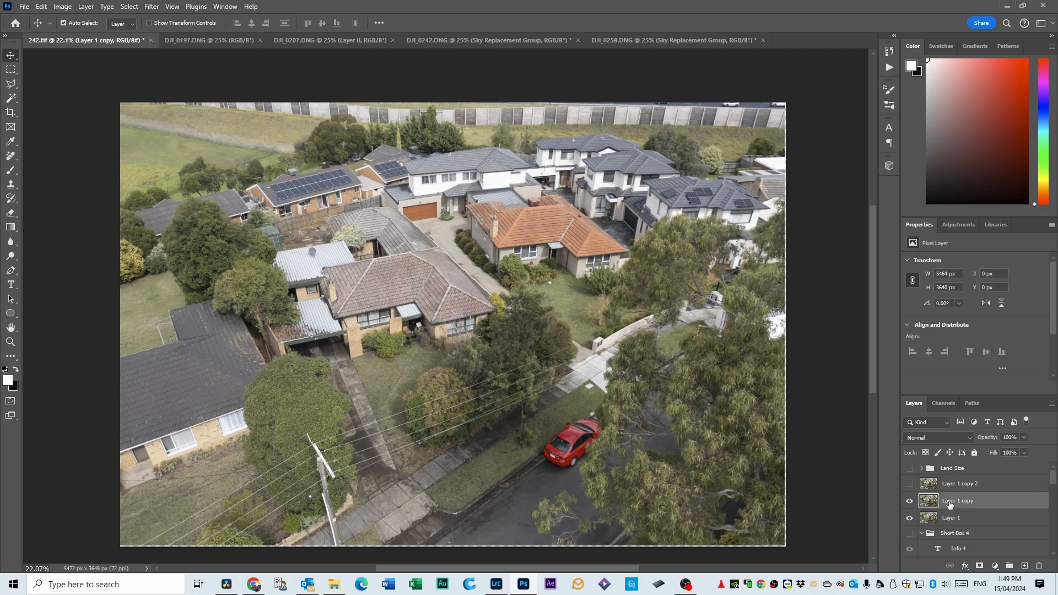
click(151, 8)
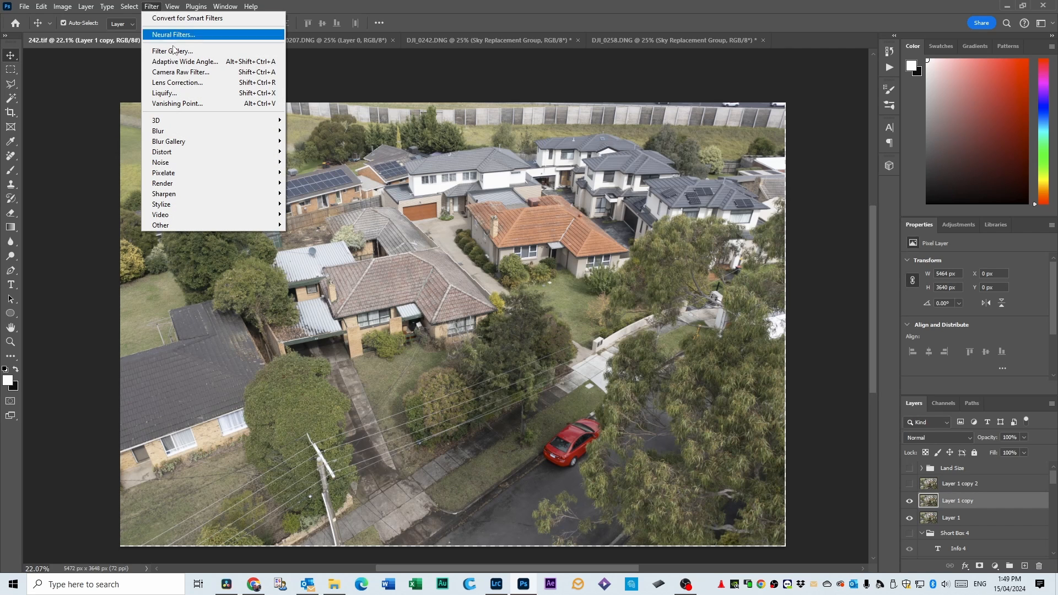
mouse_move(184, 132)
click(315, 172)
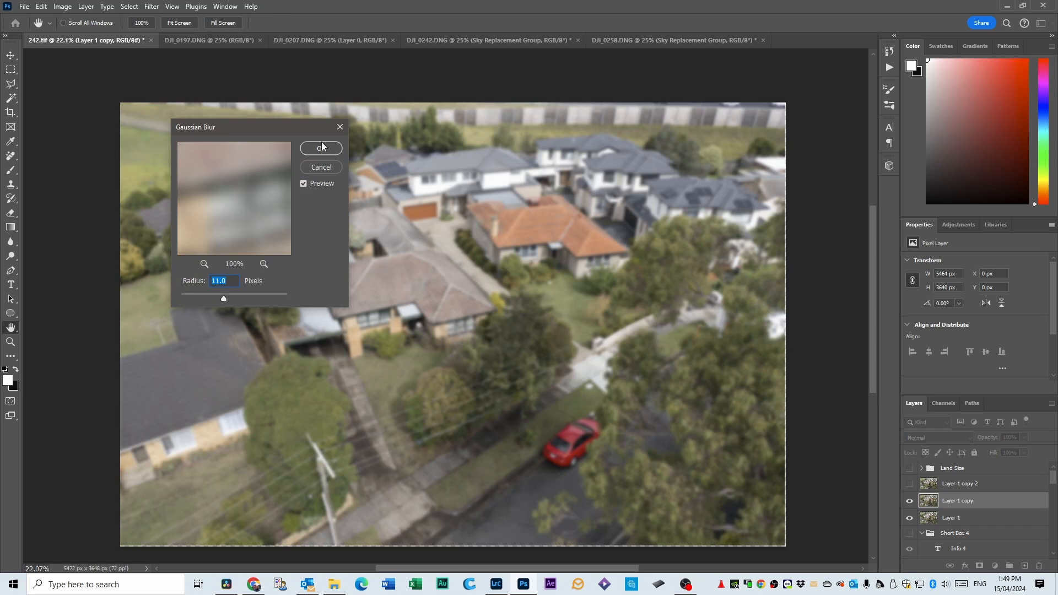
click(322, 148)
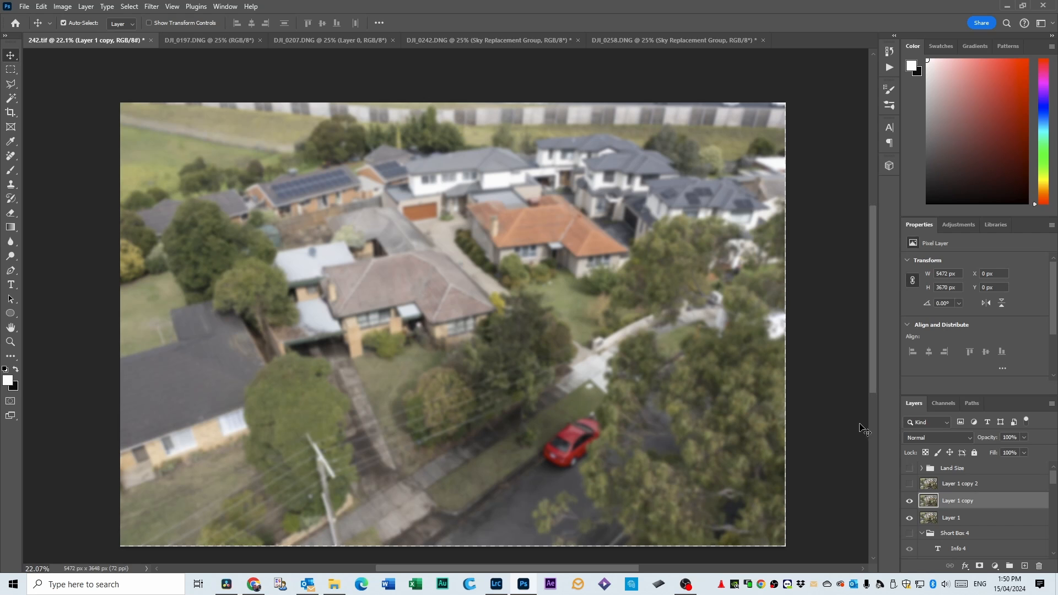
Select Layer 1 copy 2 and make it visible, and briefly preview the Land Size group.
click(950, 487)
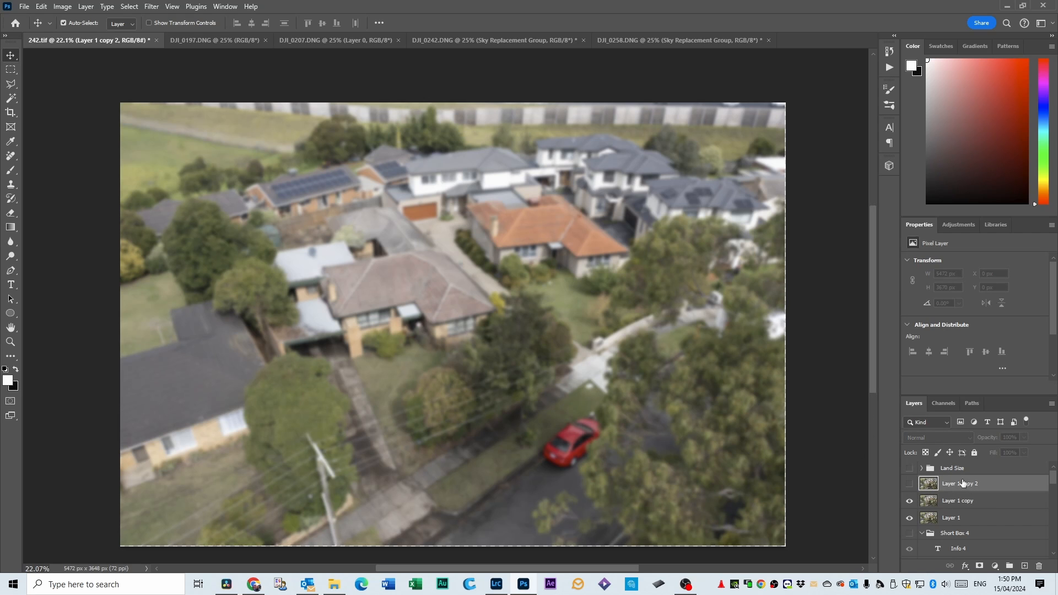
click(909, 484)
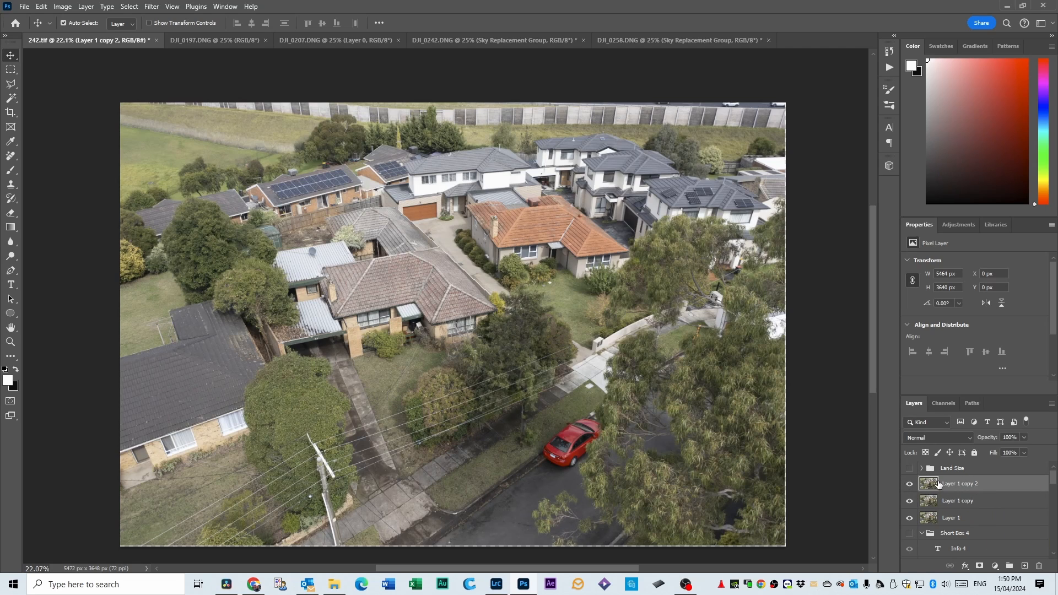
click(909, 470)
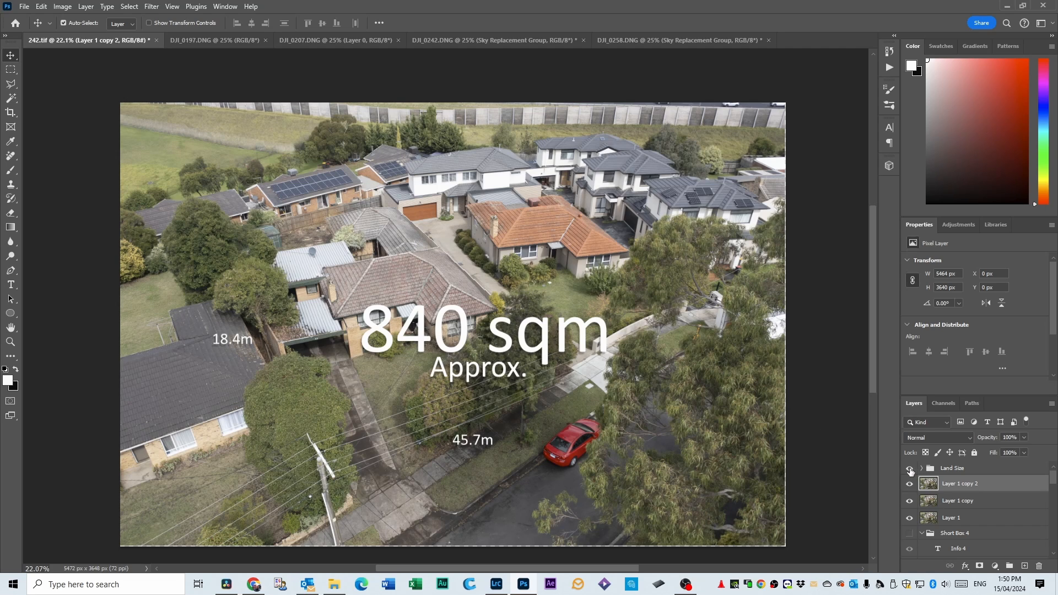
click(910, 469)
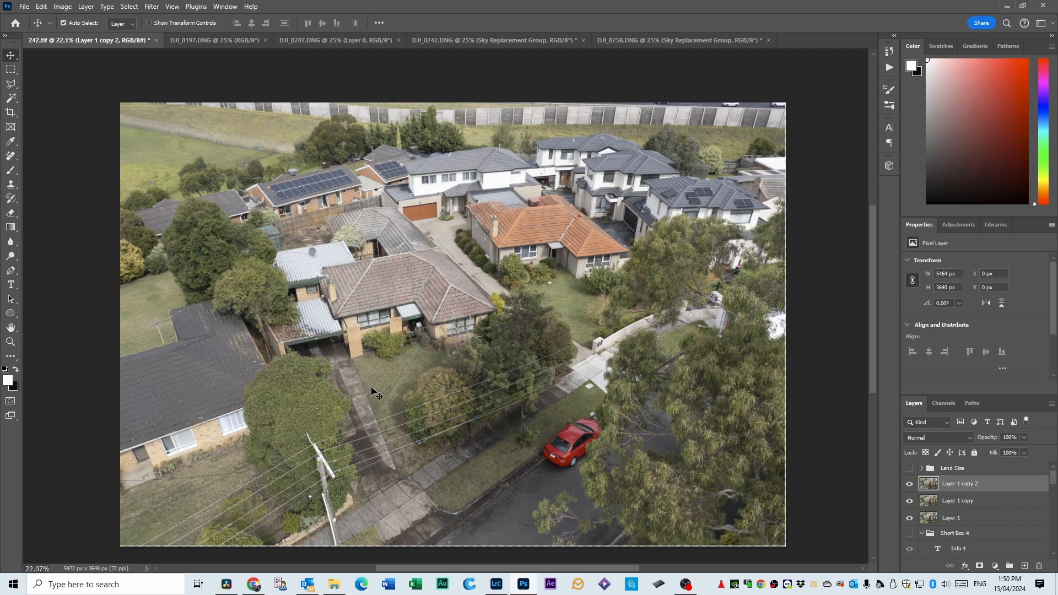
Choose the solid, non-dotted Square Brush preset for the Brush tool.
click(11, 170)
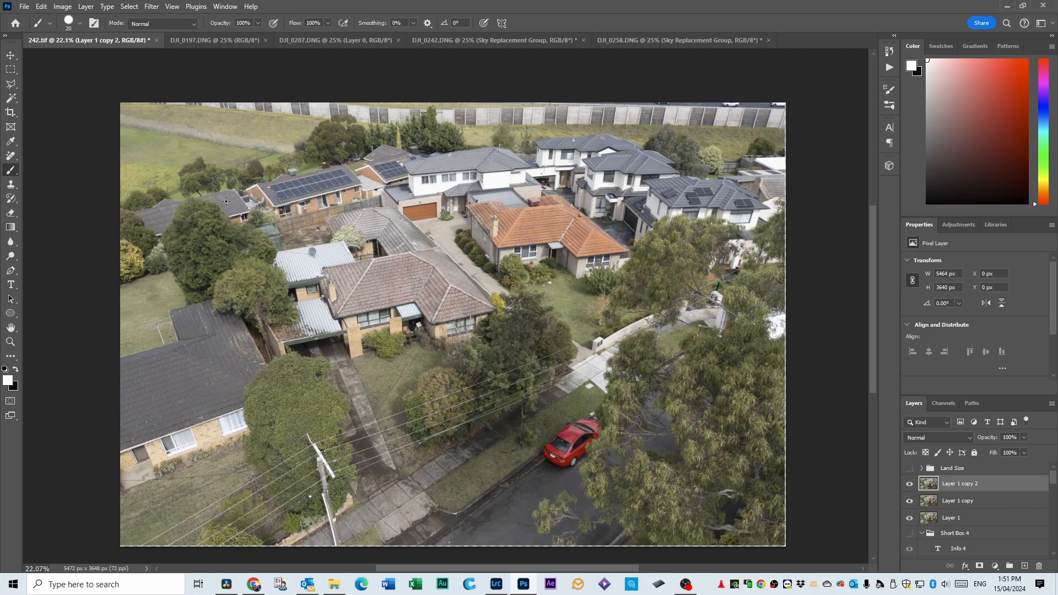
click(81, 24)
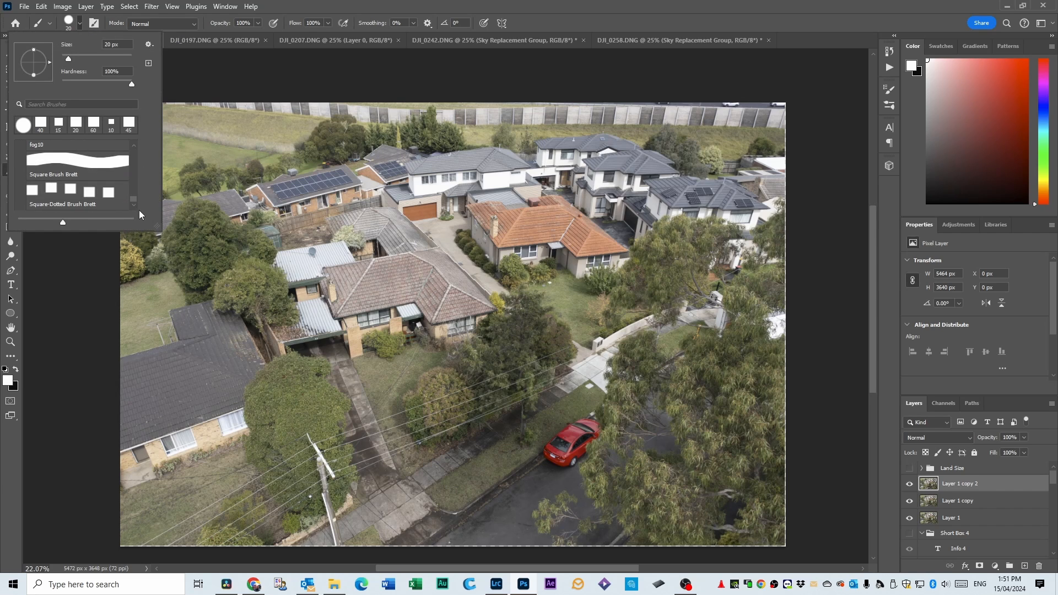
click(82, 173)
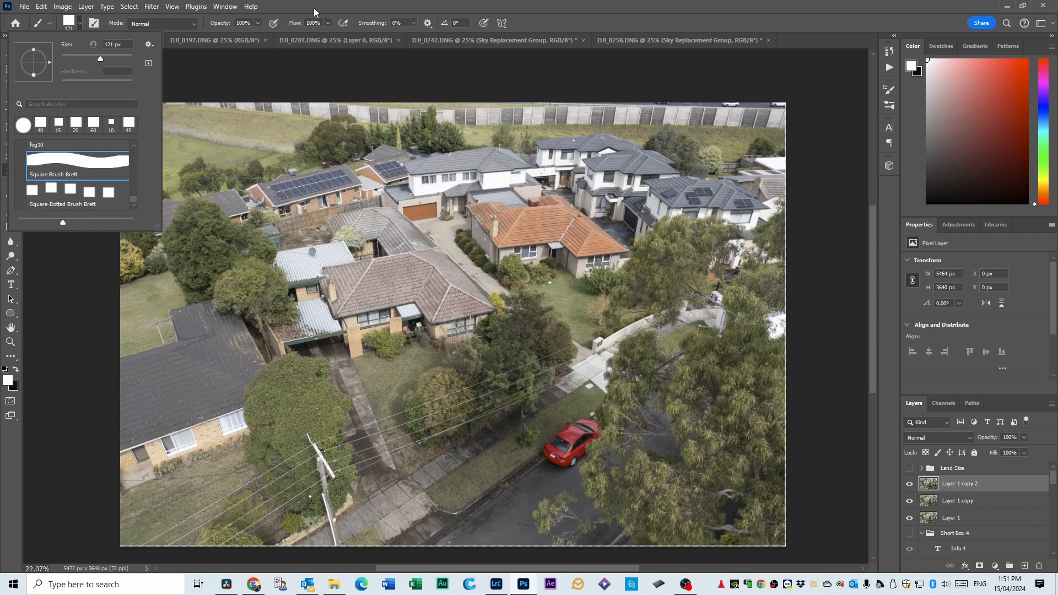
Reduce the square brush size and paint a straight-edged white outline along the property's four boundaries on Layer 1 copy 2.
key(Return)
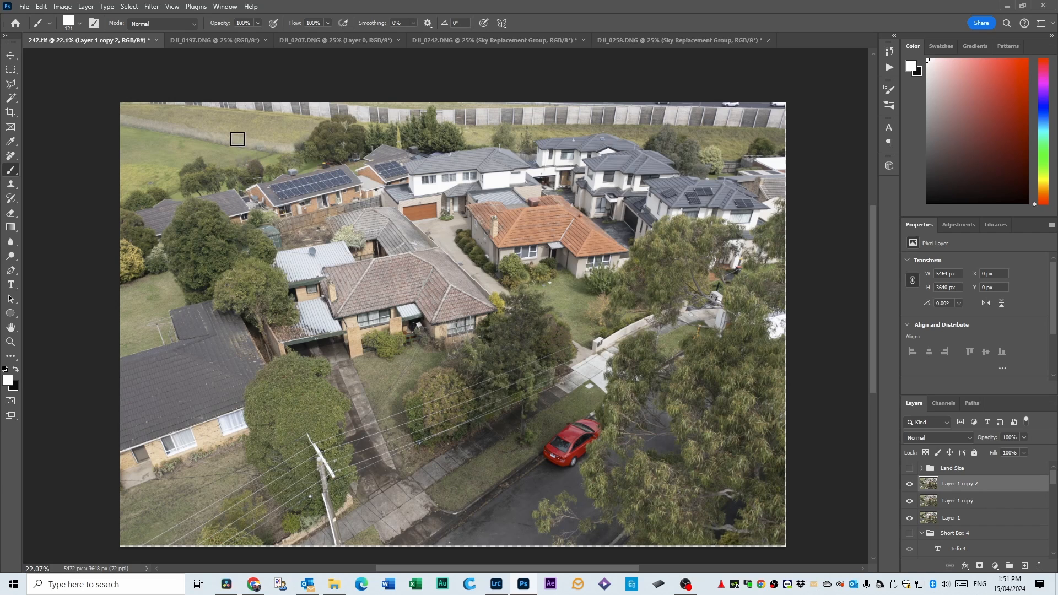
key(bracketleft)
key(bracketleft)
key(bracketleft)
key(bracketleft)
key(bracketleft)
key(bracketleft)
shift+click(568, 377)
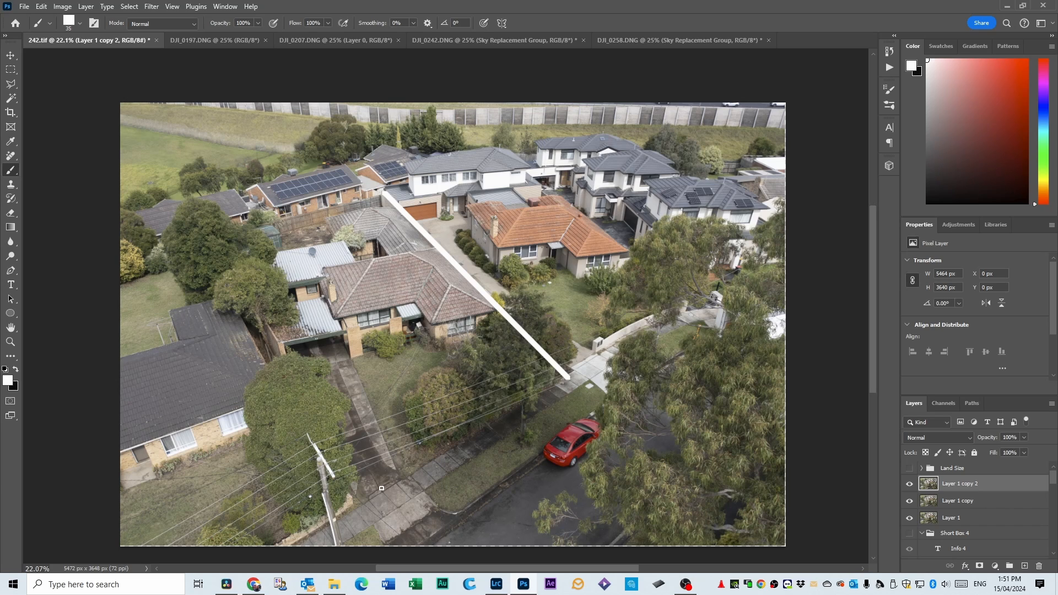
shift+click(356, 511)
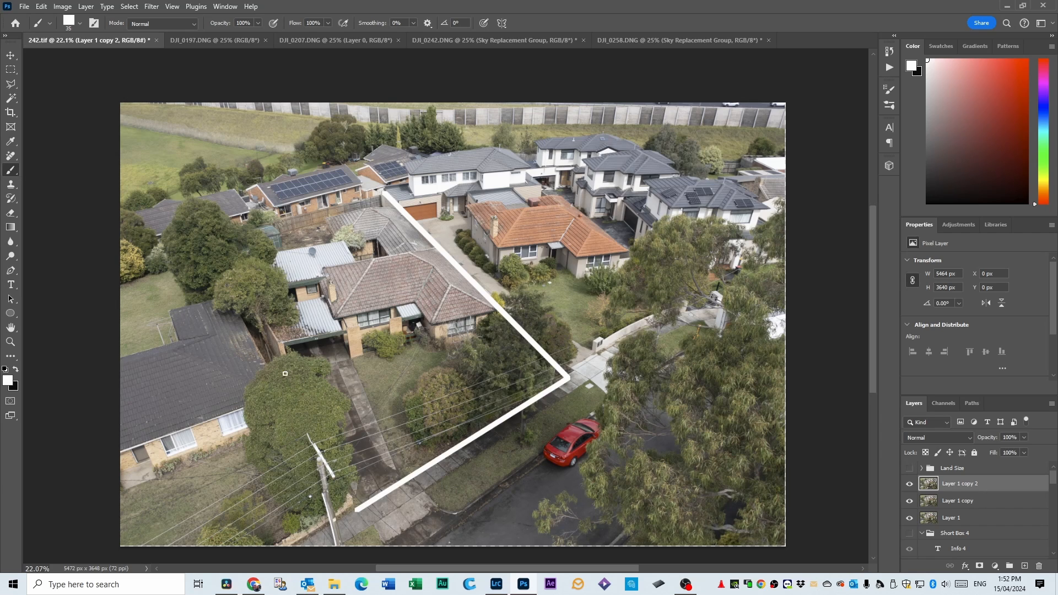
shift+click(217, 235)
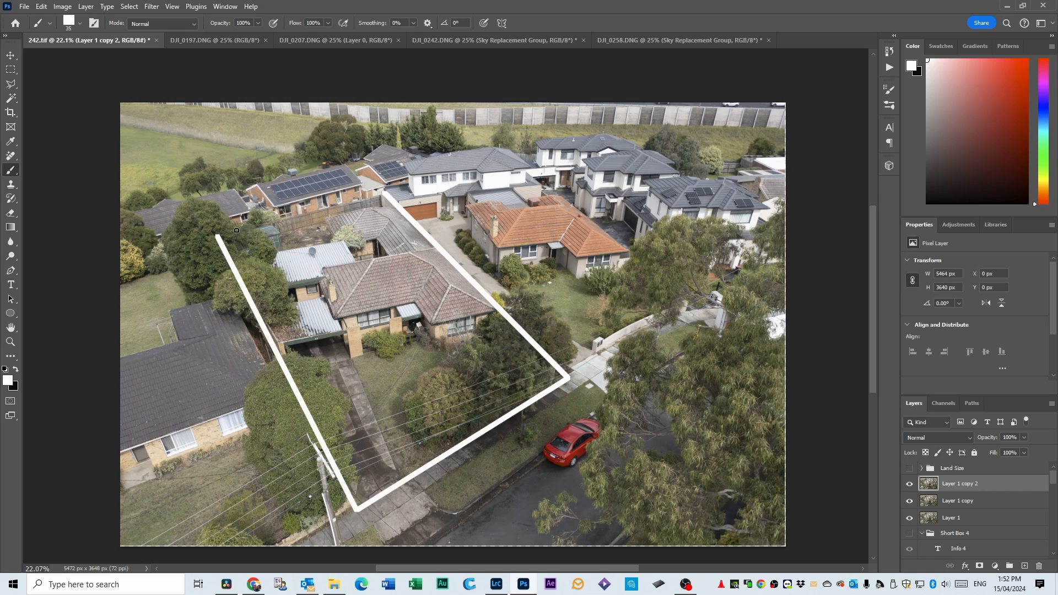
shift+click(384, 193)
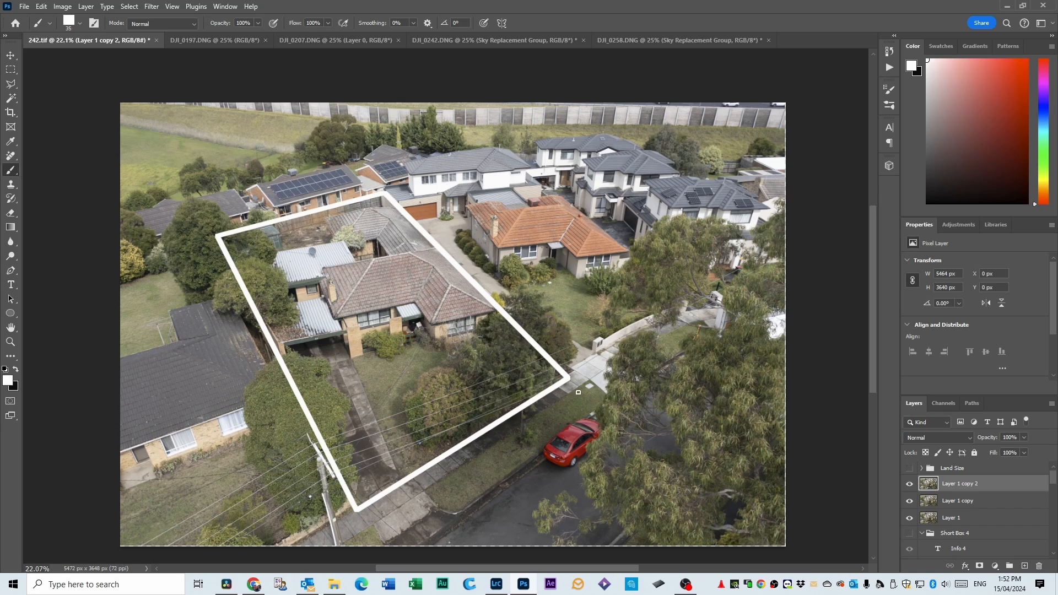
Select the property along the white outline's outer edge with the Polygonal Lasso and add a layer mask to Layer 1 copy 2.
click(11, 86)
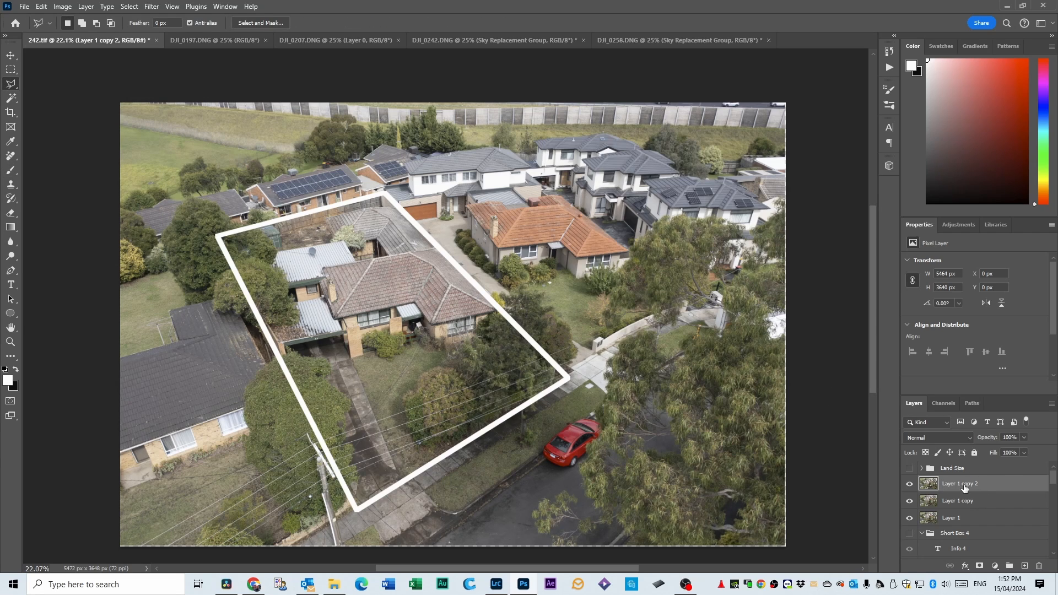
click(216, 237)
click(386, 192)
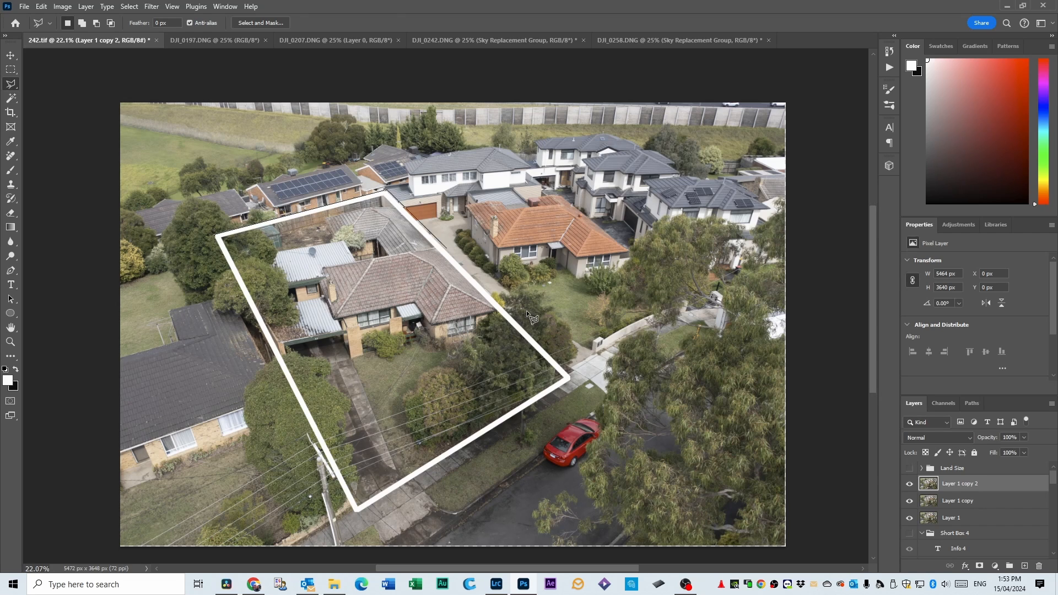
click(573, 378)
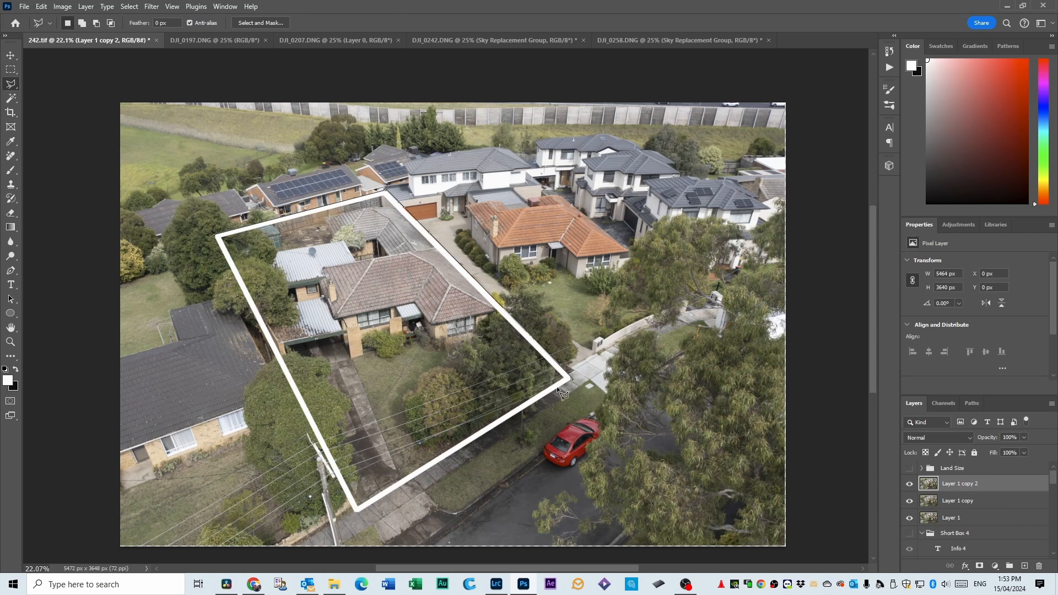
click(355, 514)
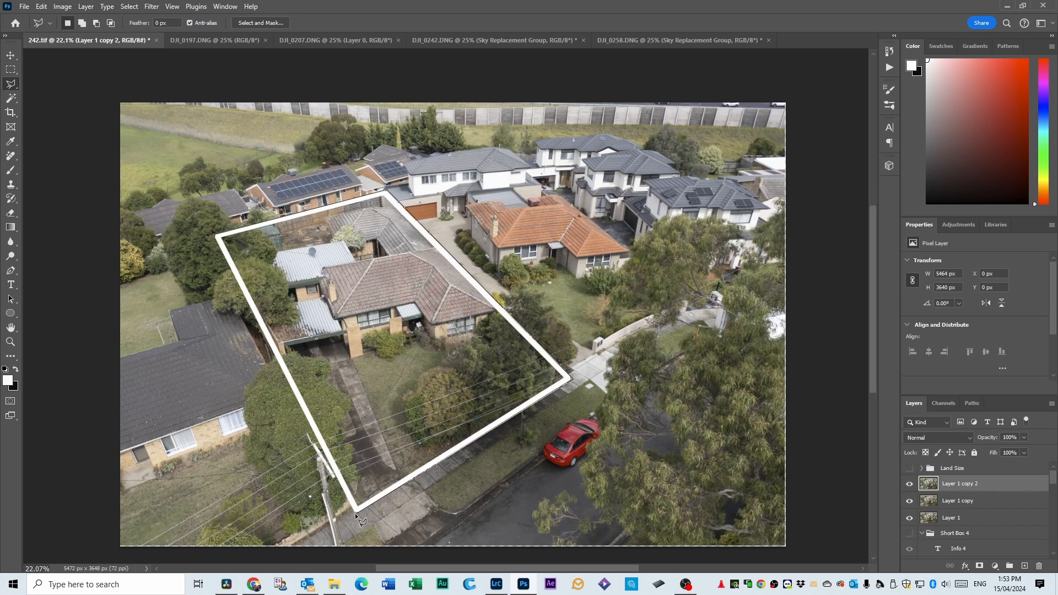
double_click(214, 237)
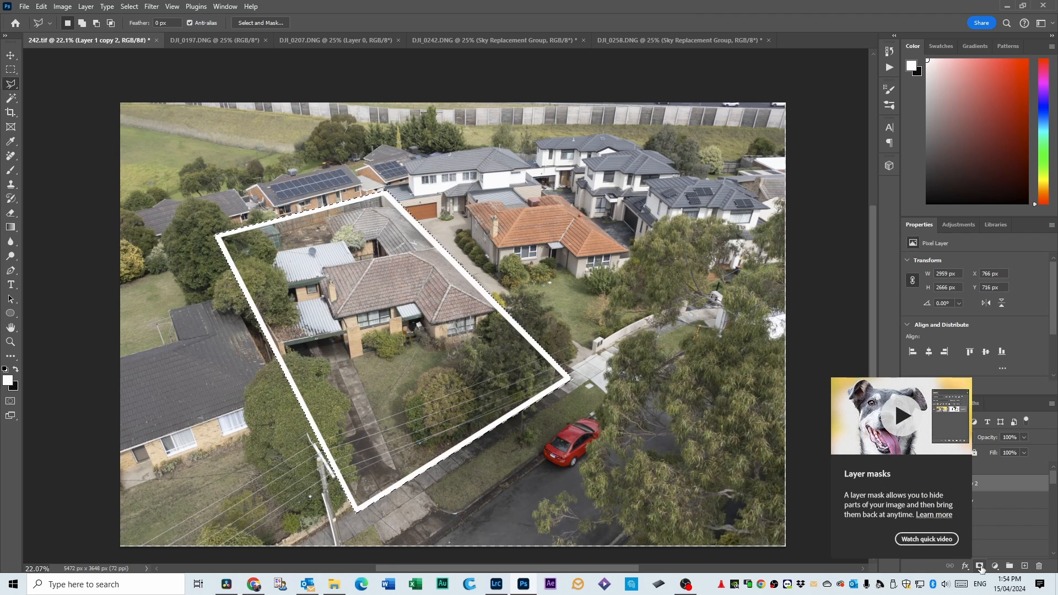
click(980, 566)
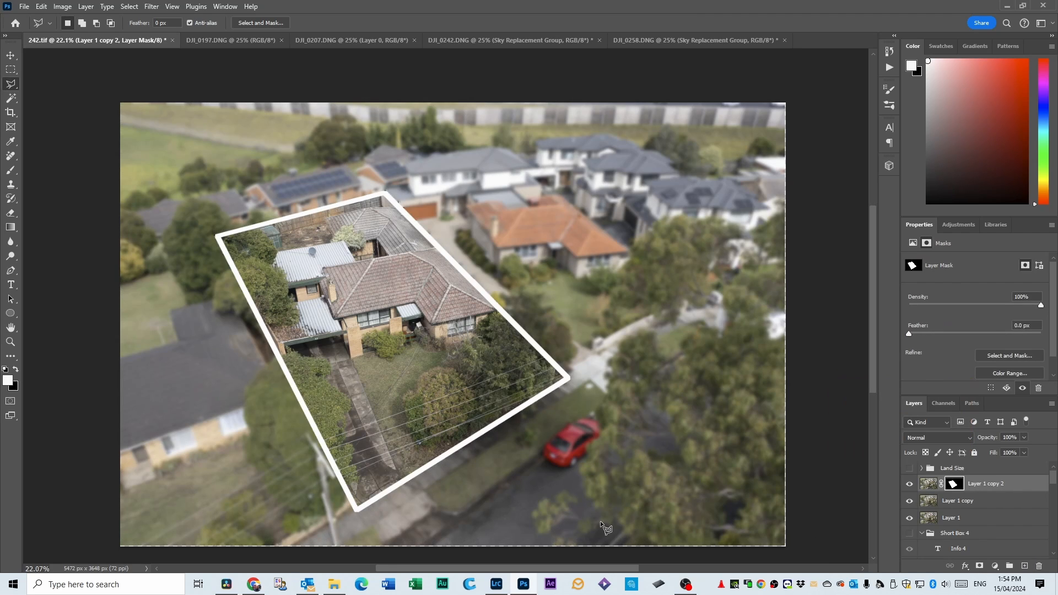
Toggle Layer 1 copy 2 off and on to check the masked area, and make the Land Size group visible.
click(910, 484)
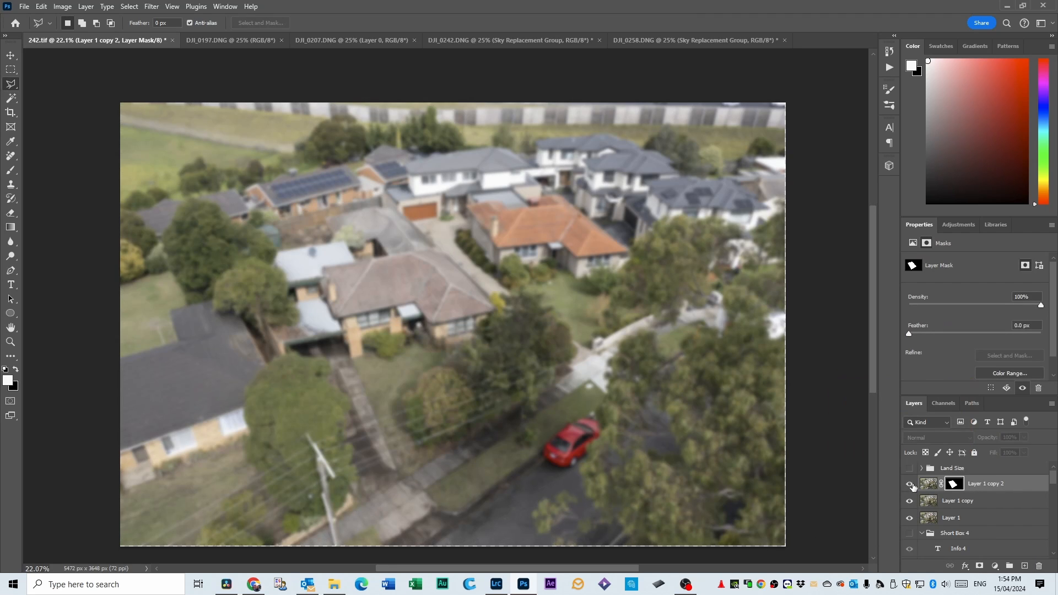
click(910, 484)
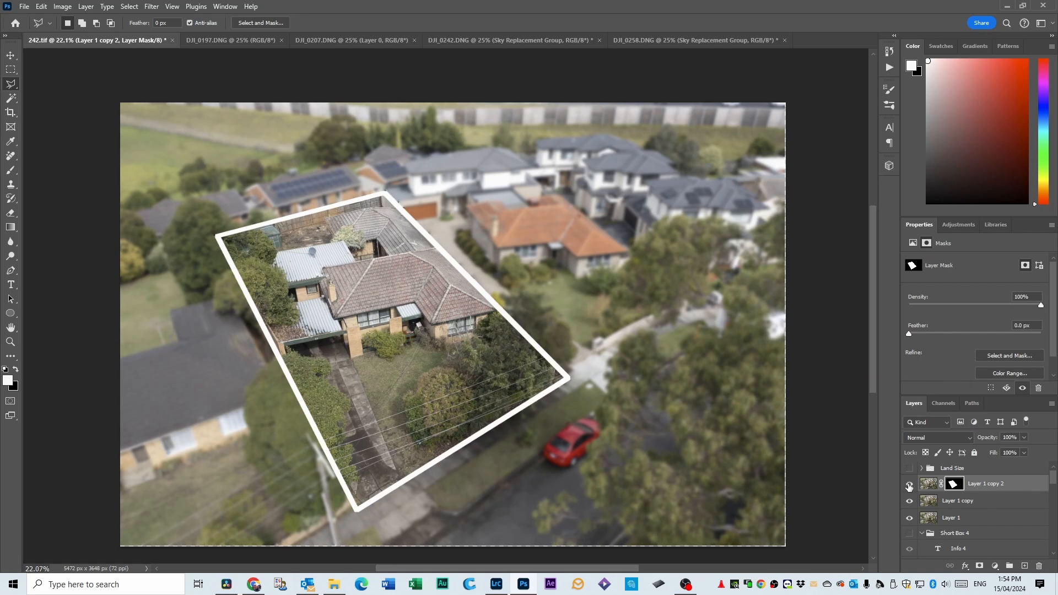
click(909, 484)
click(910, 485)
click(909, 468)
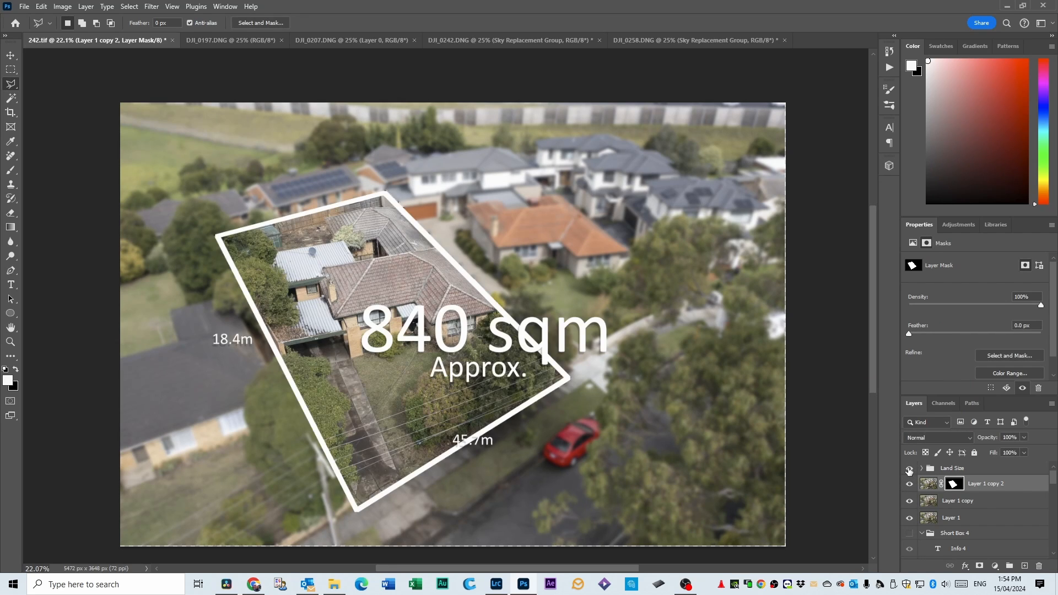
Scale the "840 sqm" text to about 88%, position it over the outlined property and place "Approx." centred beneath it.
click(11, 55)
drag(447, 340, 356, 332)
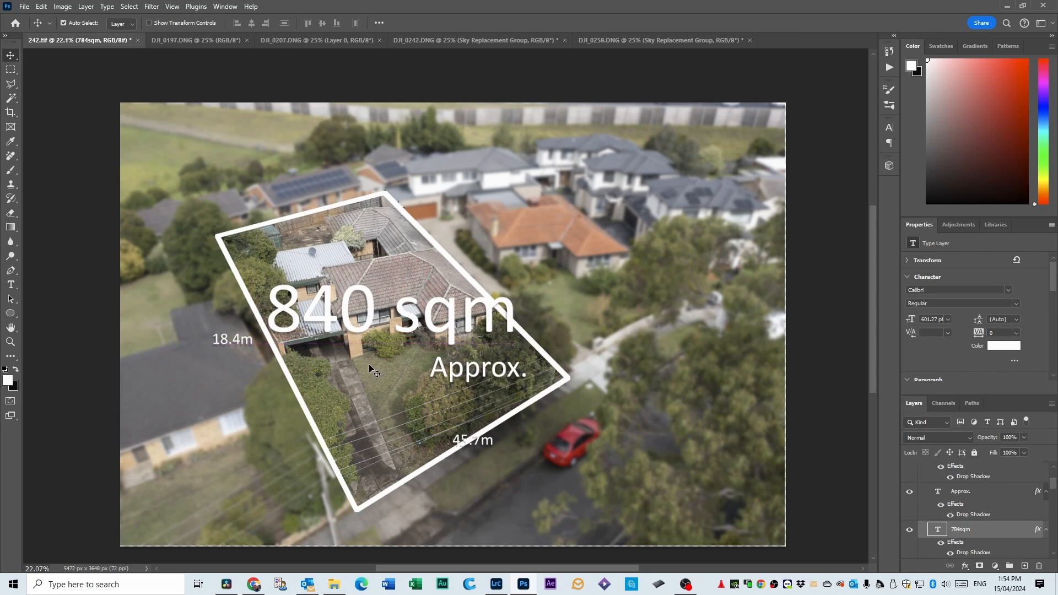
key(ctrl+t)
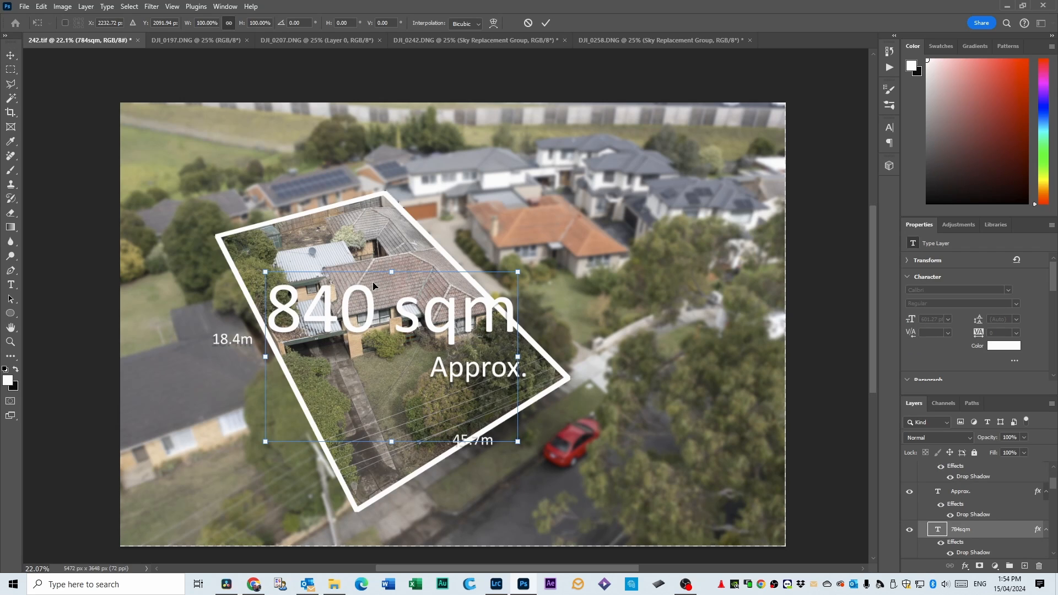
drag(518, 271, 453, 315)
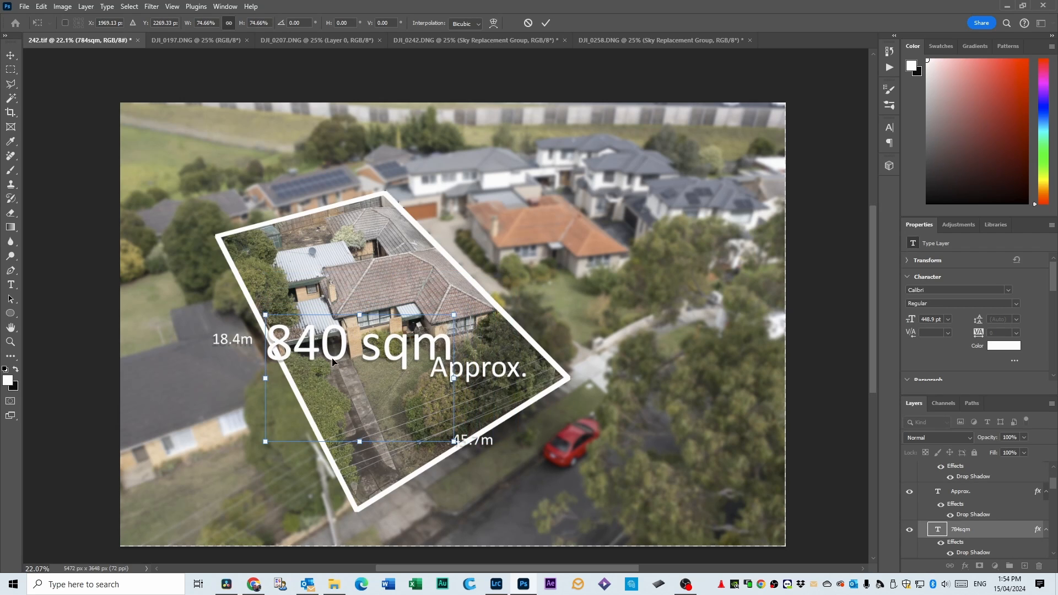
drag(336, 366, 360, 336)
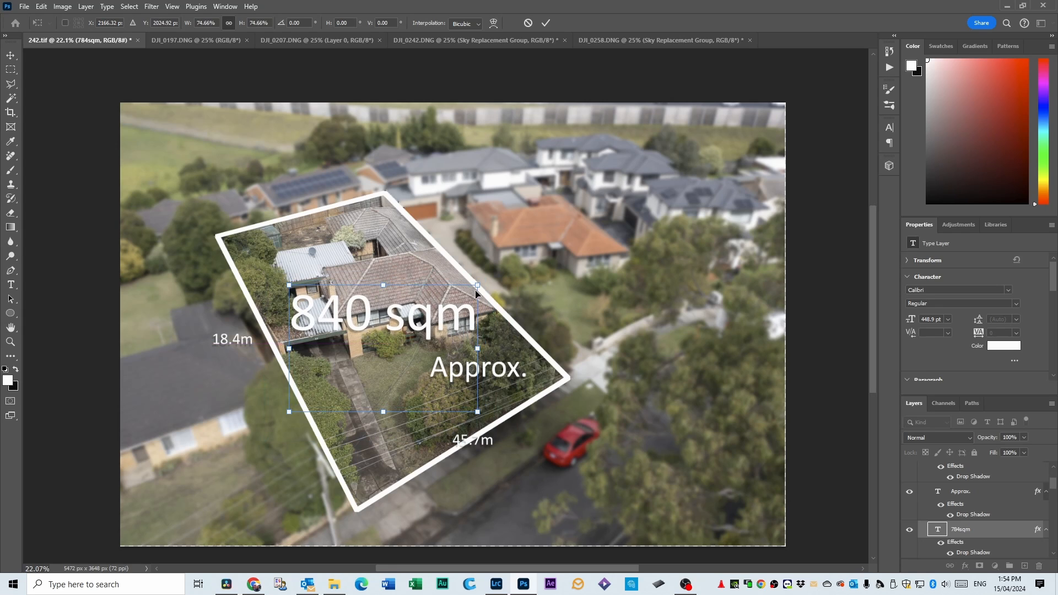
drag(486, 279, 519, 258)
drag(424, 316, 406, 329)
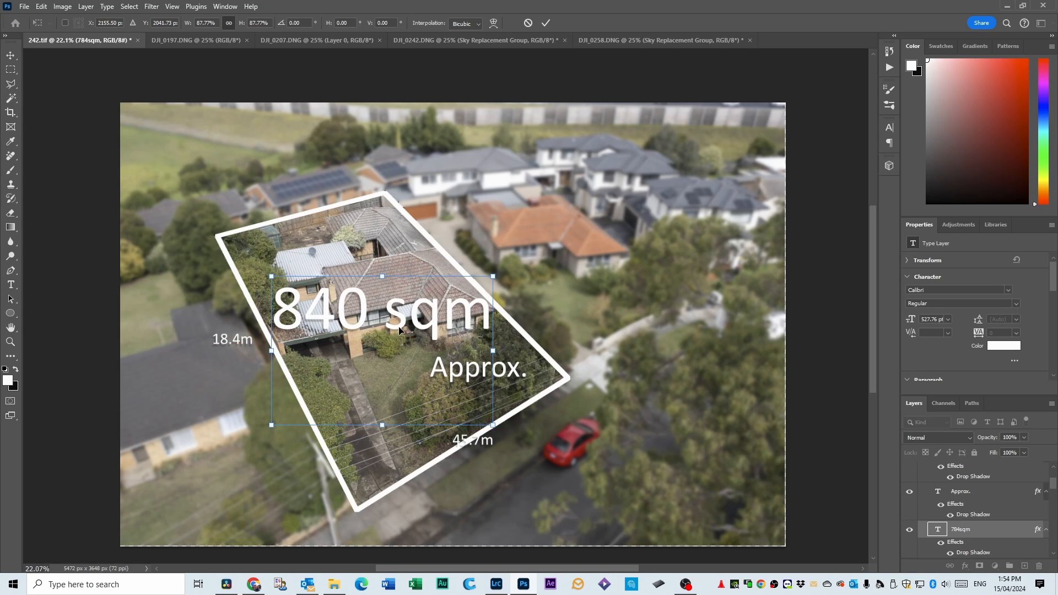
key(Return)
drag(441, 379, 361, 353)
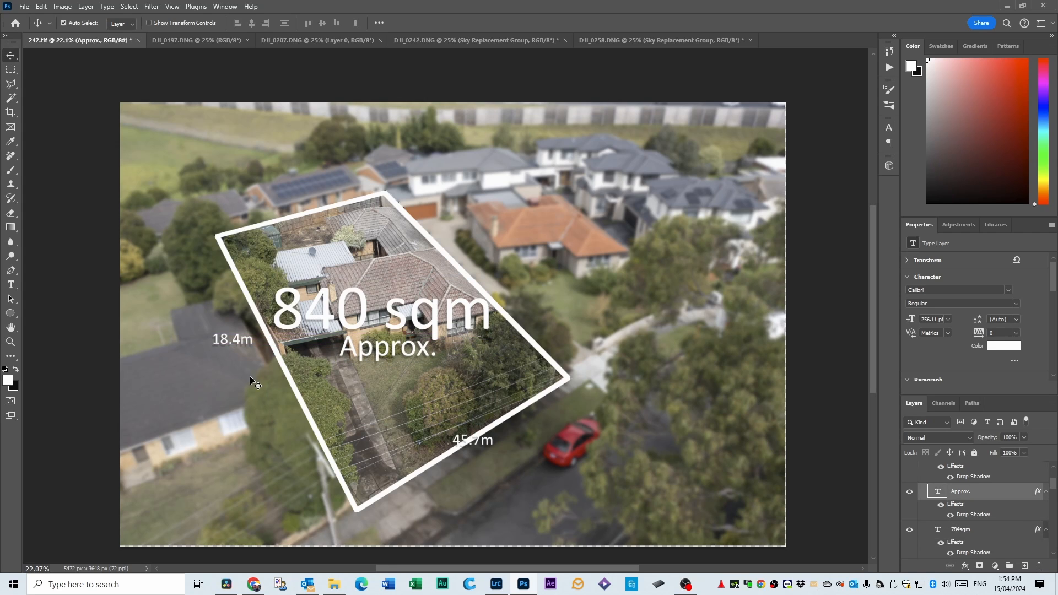
Move the 45.7m label beside the long boundary next to the driveway and the 18.4m label outside the street boundary.
drag(240, 349, 296, 209)
drag(482, 443, 503, 273)
drag(292, 204, 474, 466)
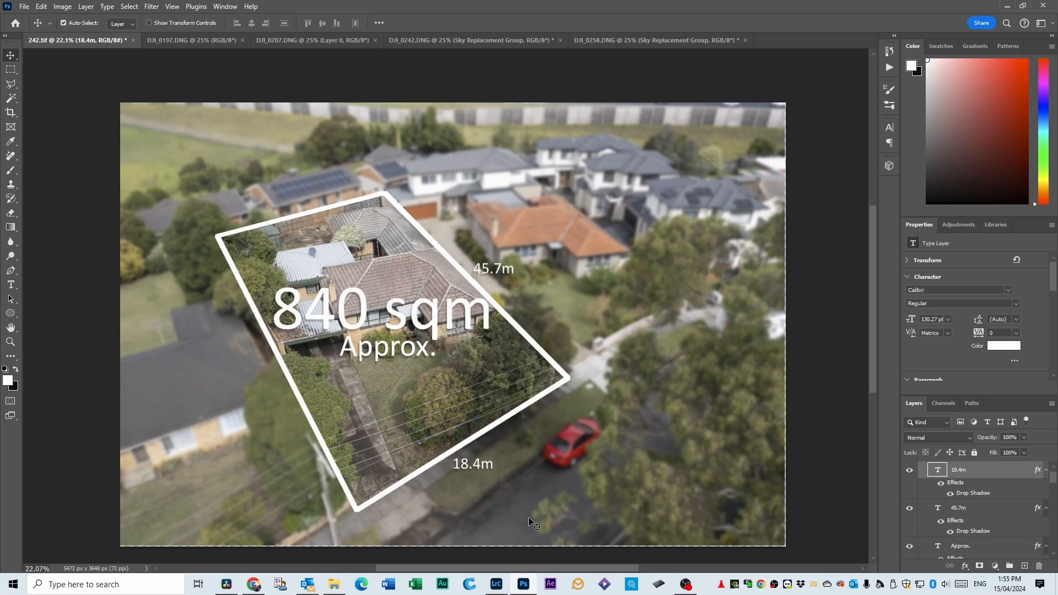
Rotate the 18.4m label parallel to the street boundary and the 45.7m label about 45° parallel to the long boundary.
key(ctrl+t)
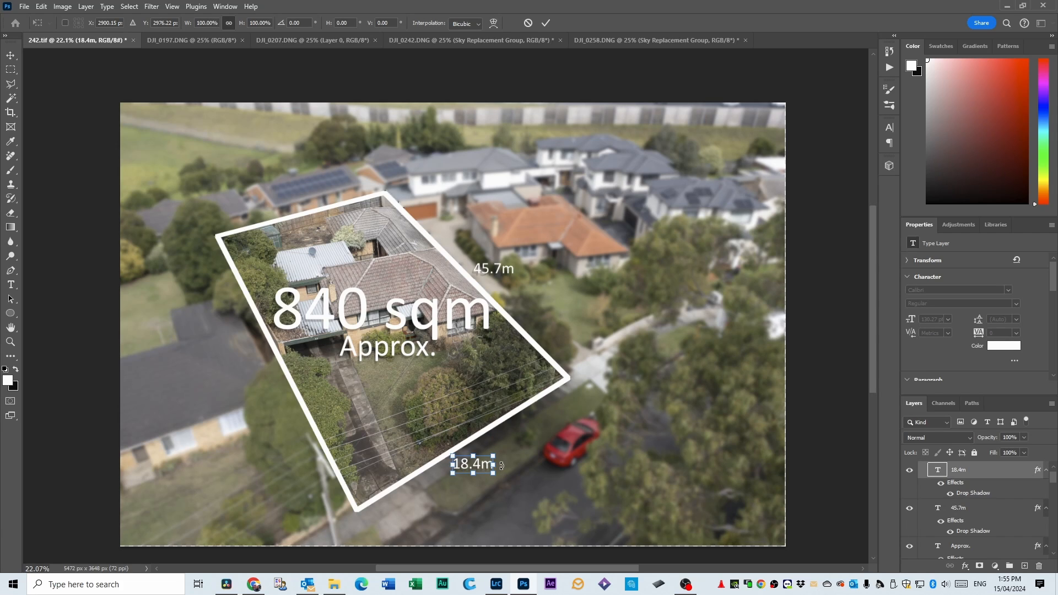
drag(502, 465, 474, 460)
key(Return)
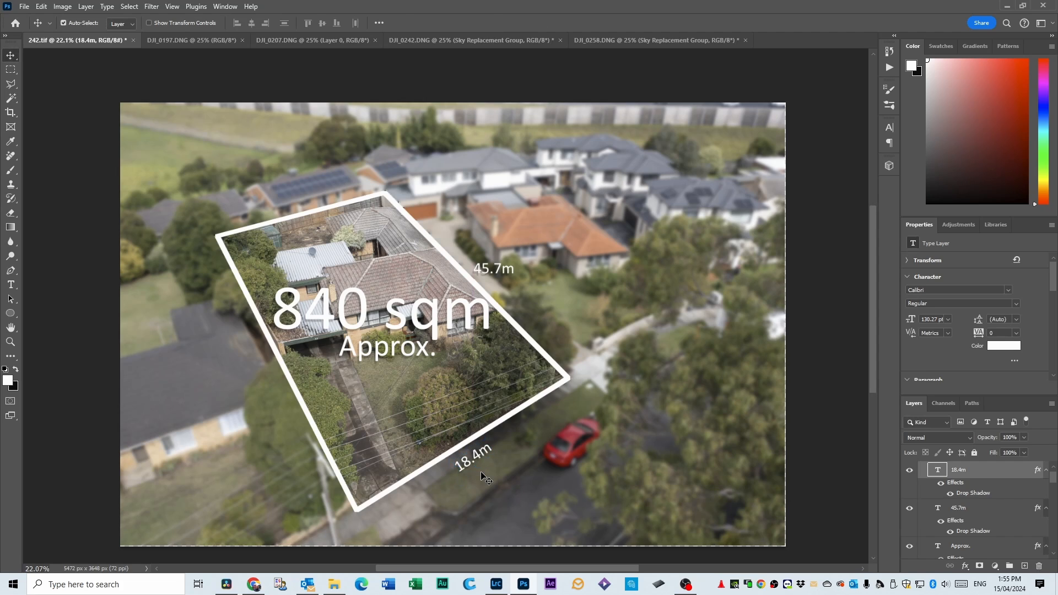
click(492, 270)
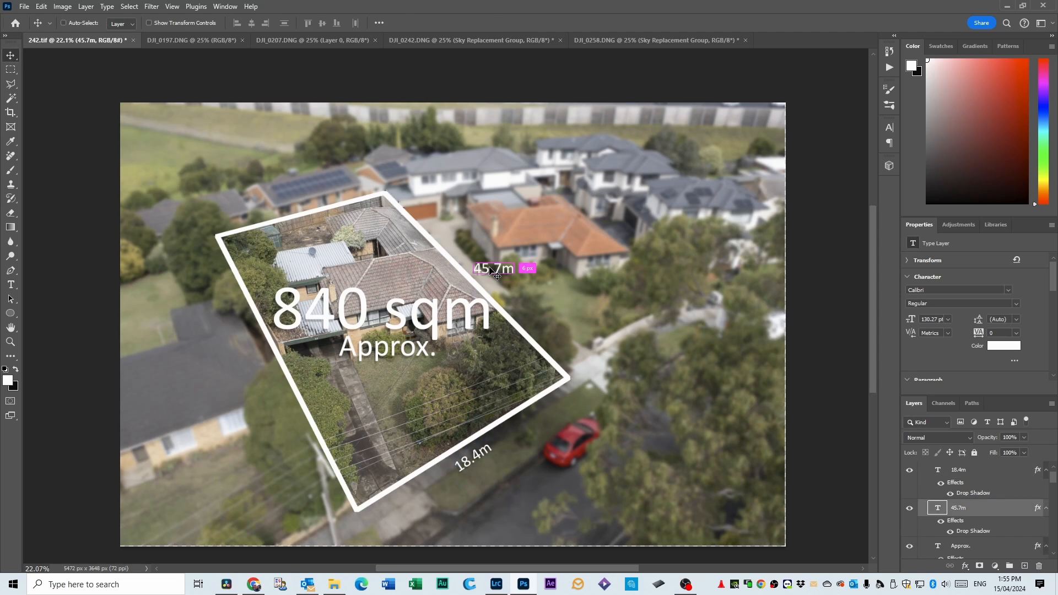
key(ctrl+t)
drag(524, 269, 490, 272)
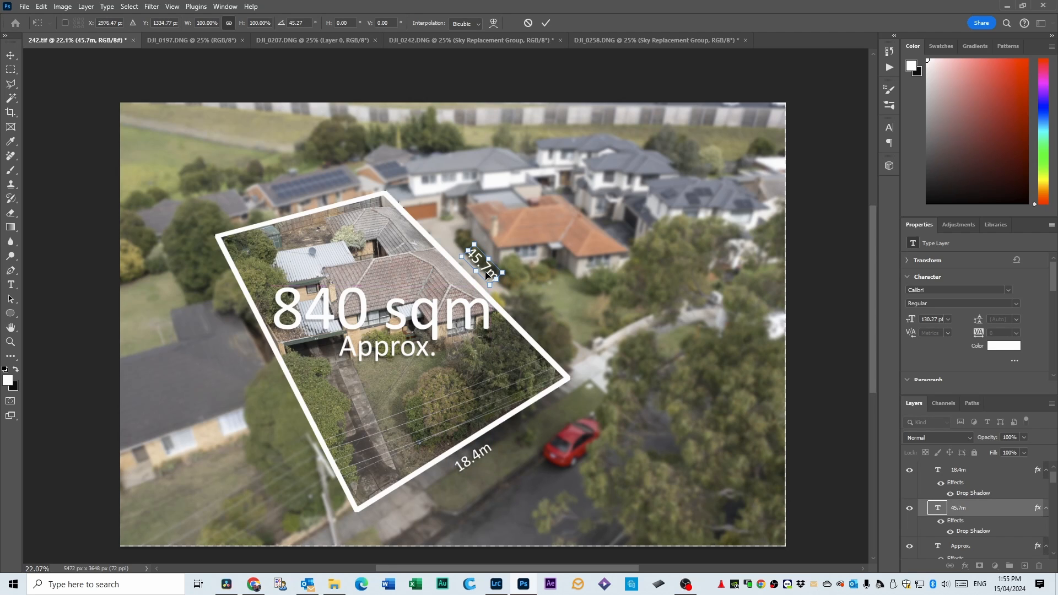
key(Return)
Scale the 45.7m label down to about 83% and the 18.4m label down to a font size of about 106 pt.
click(474, 402)
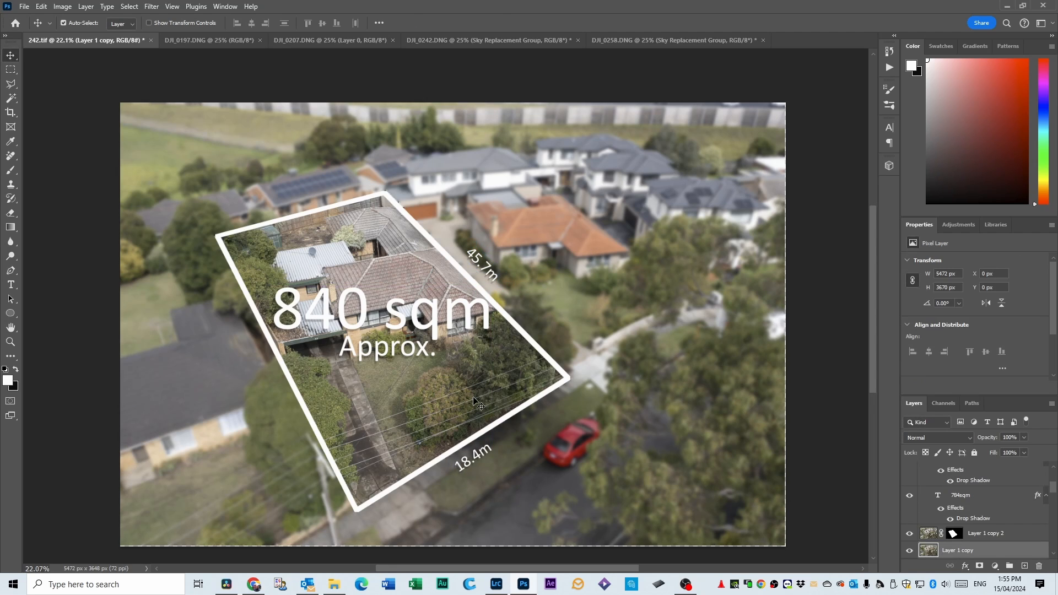
click(471, 462)
click(483, 266)
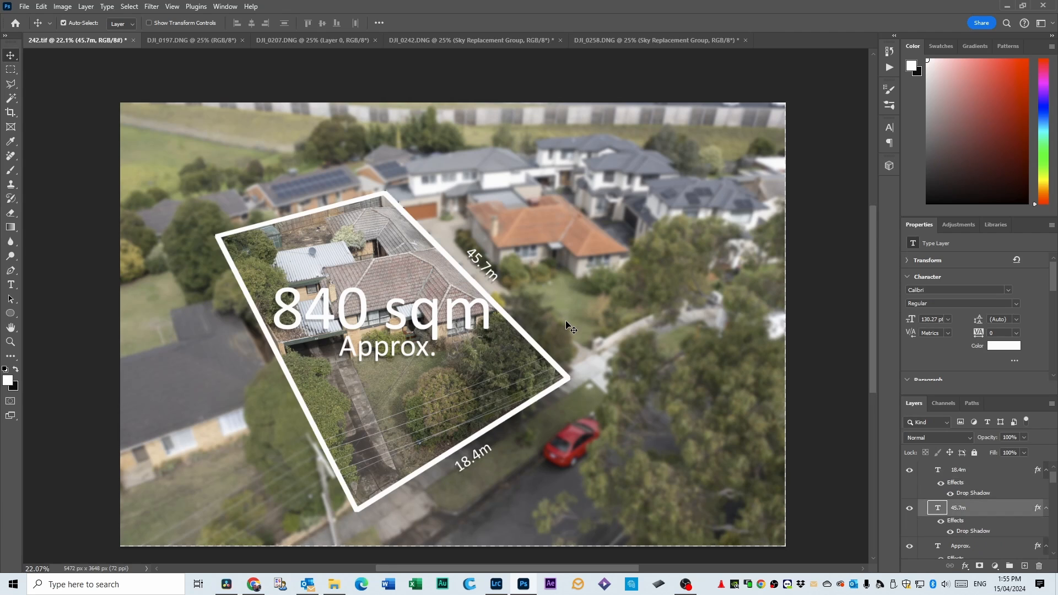
key(ctrl+t)
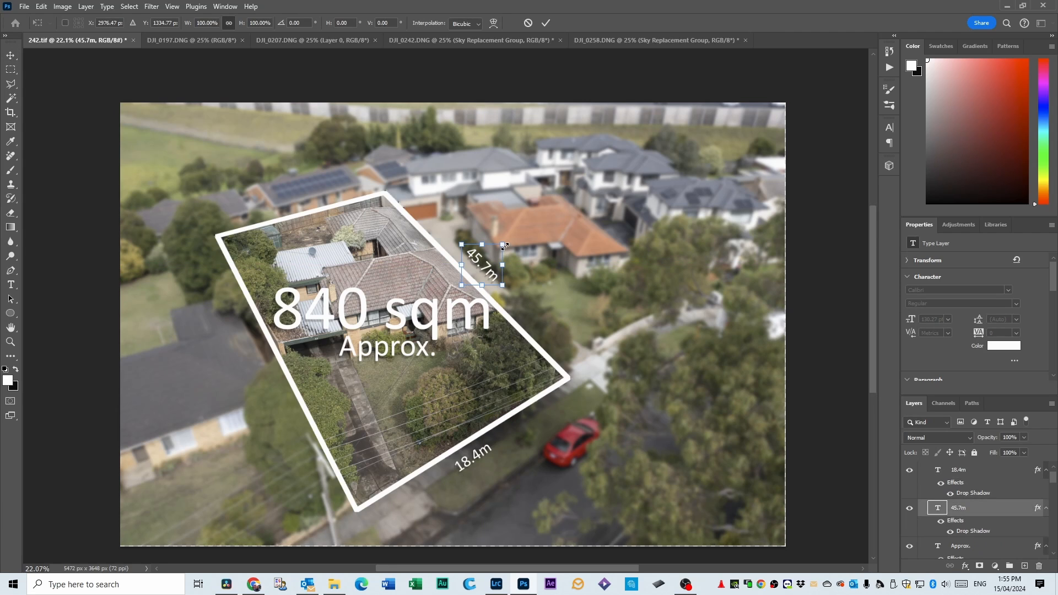
drag(503, 244, 496, 251)
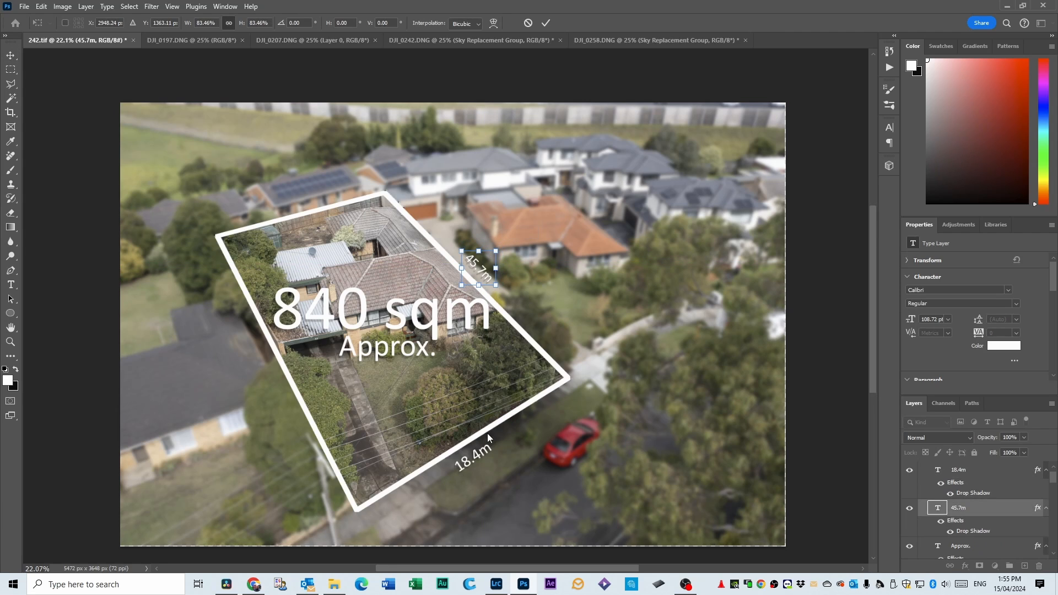
key(Return)
click(478, 459)
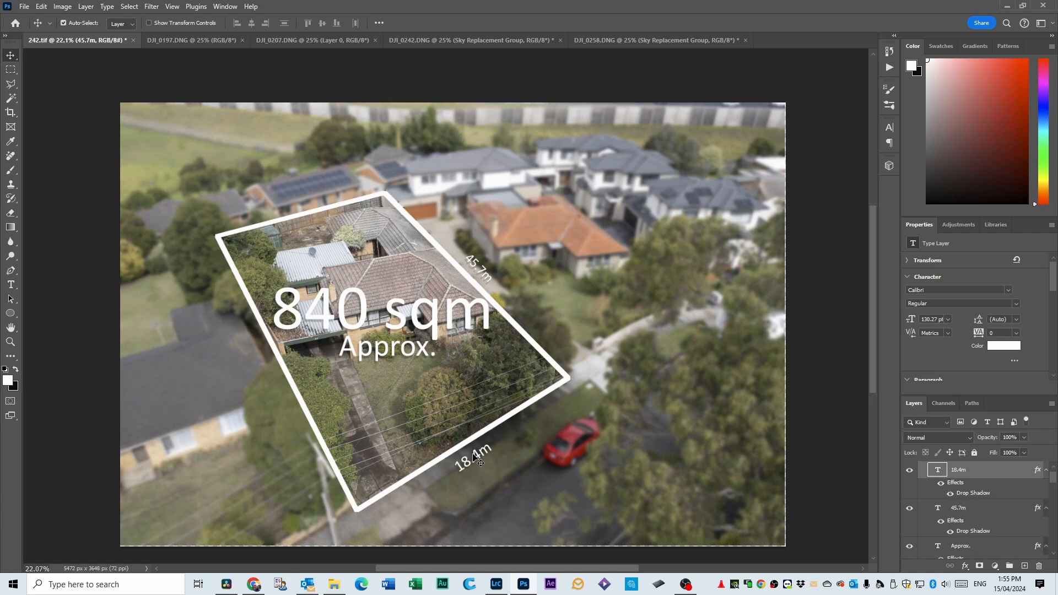
key(ctrl+t)
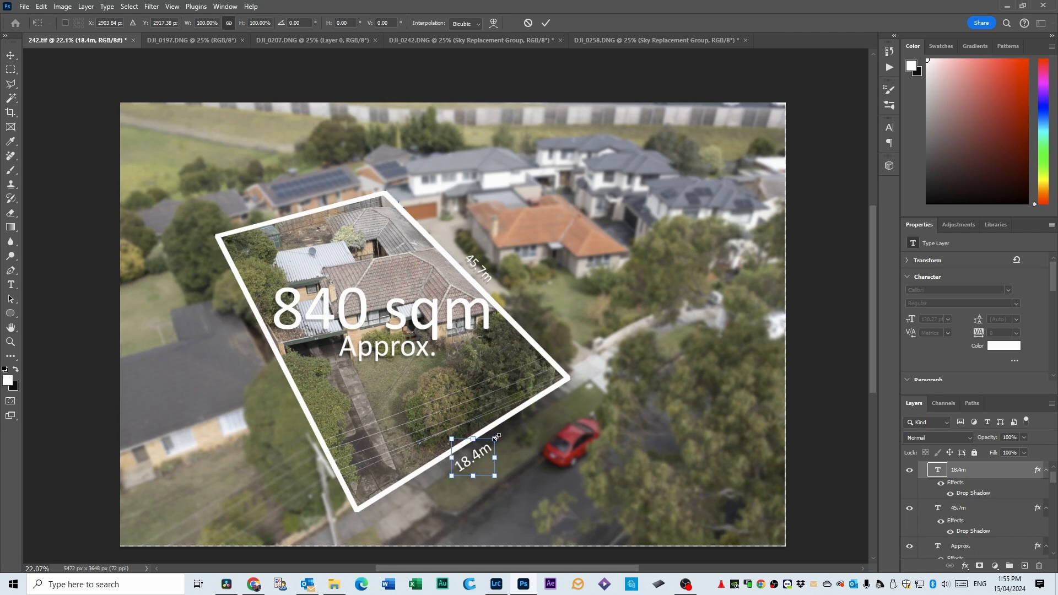
drag(493, 439, 469, 457)
key(Return)
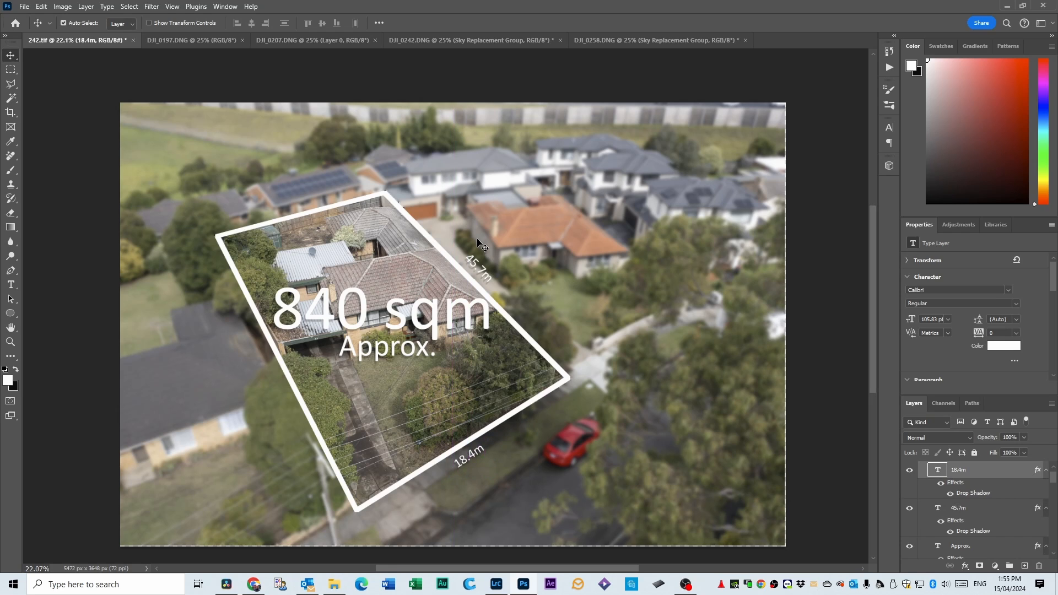
click(692, 334)
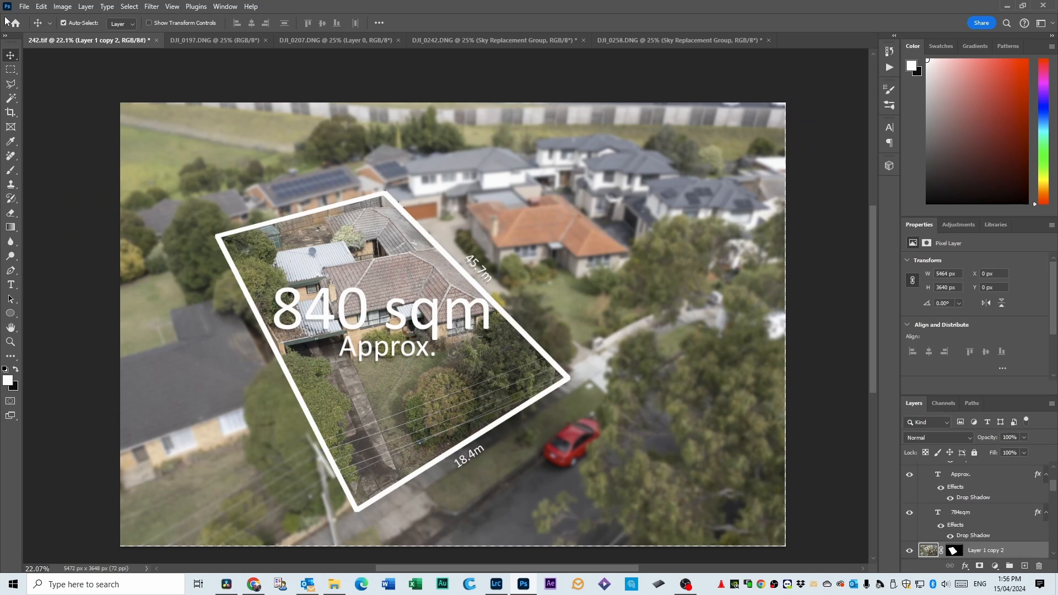
Save the land-size graphic as a TIFF named 197 in the Drone images editing folder, accepting the TIFF options.
click(24, 6)
click(54, 140)
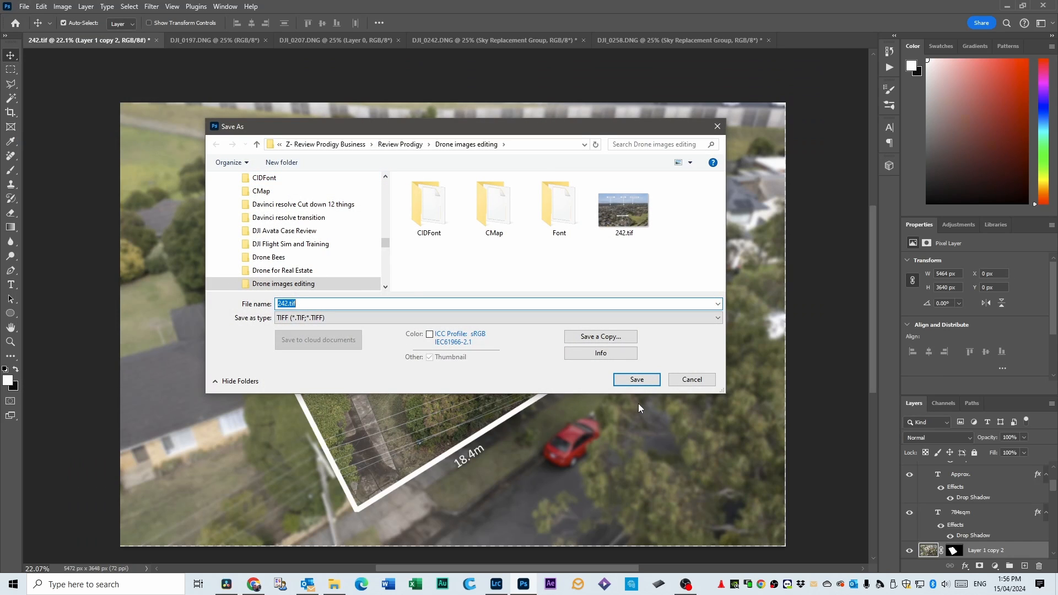
text(197)
click(635, 380)
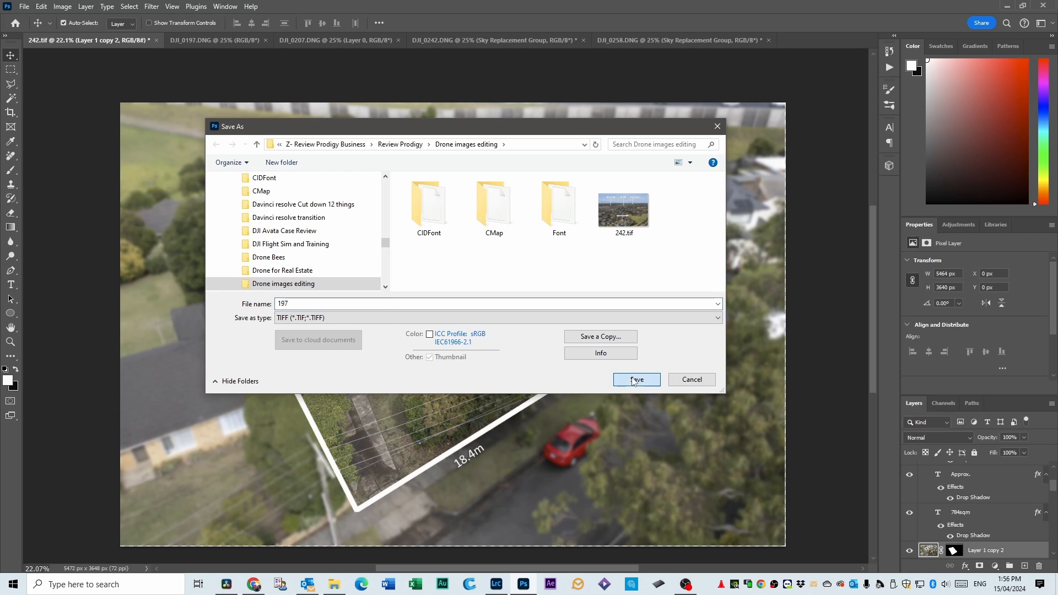
click(664, 150)
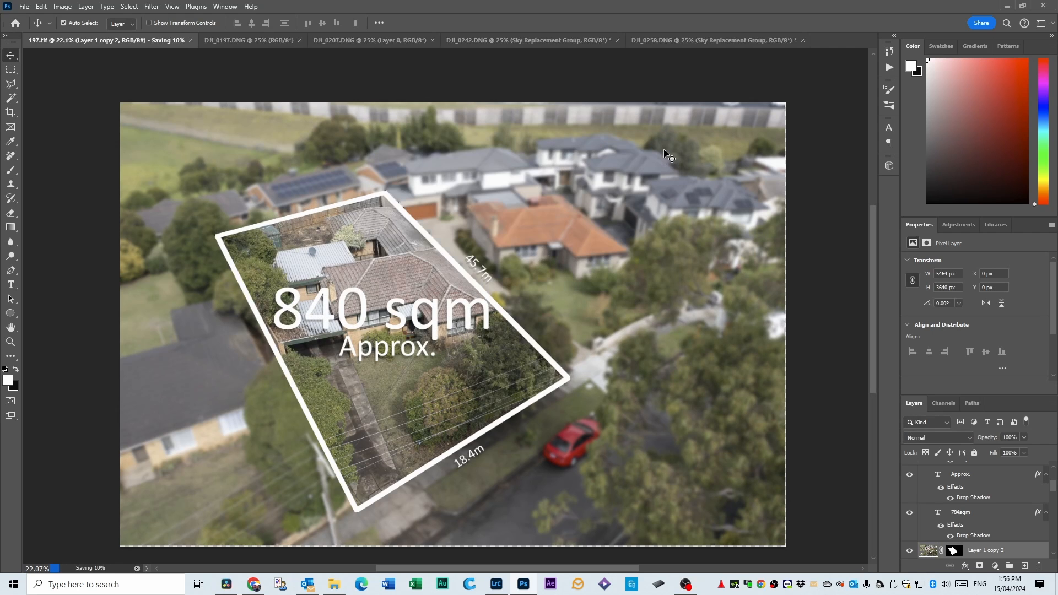
Save the land-size graphic as a Photoshop file named 197.psd in the Drone images editing folder.
click(24, 6)
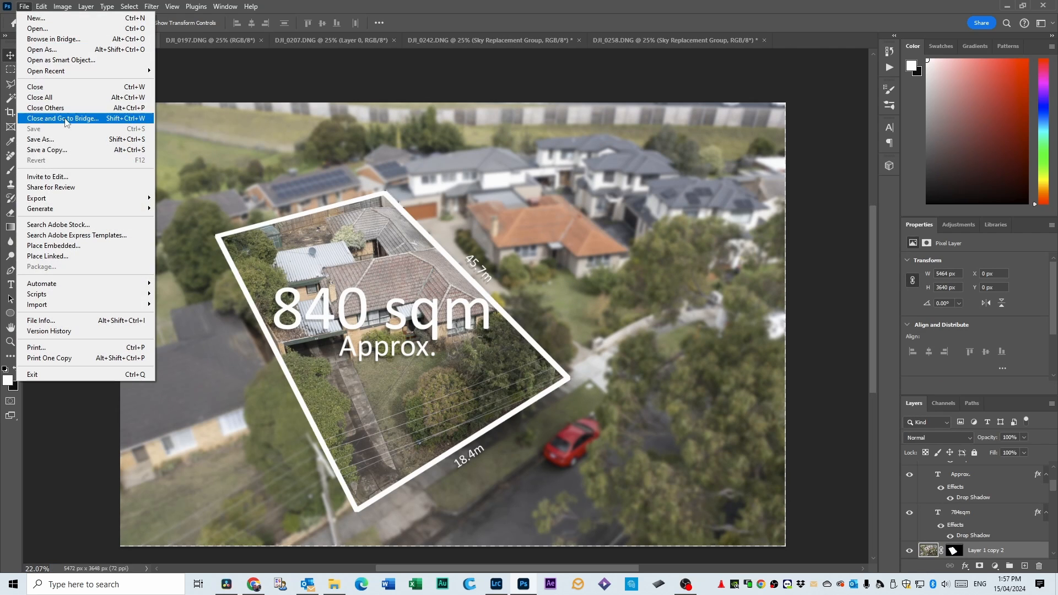
click(68, 140)
click(315, 318)
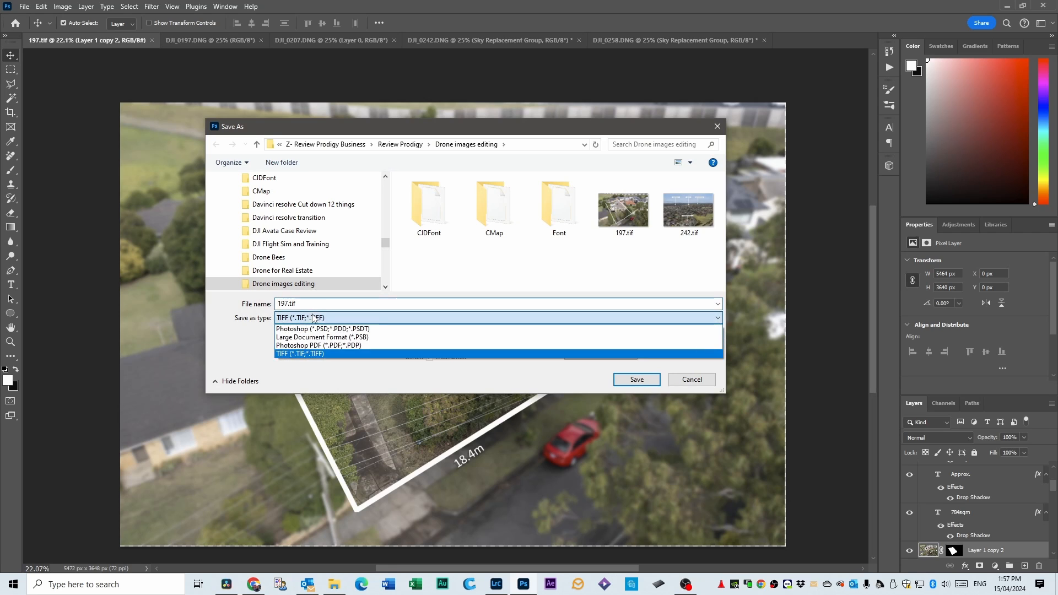
click(325, 329)
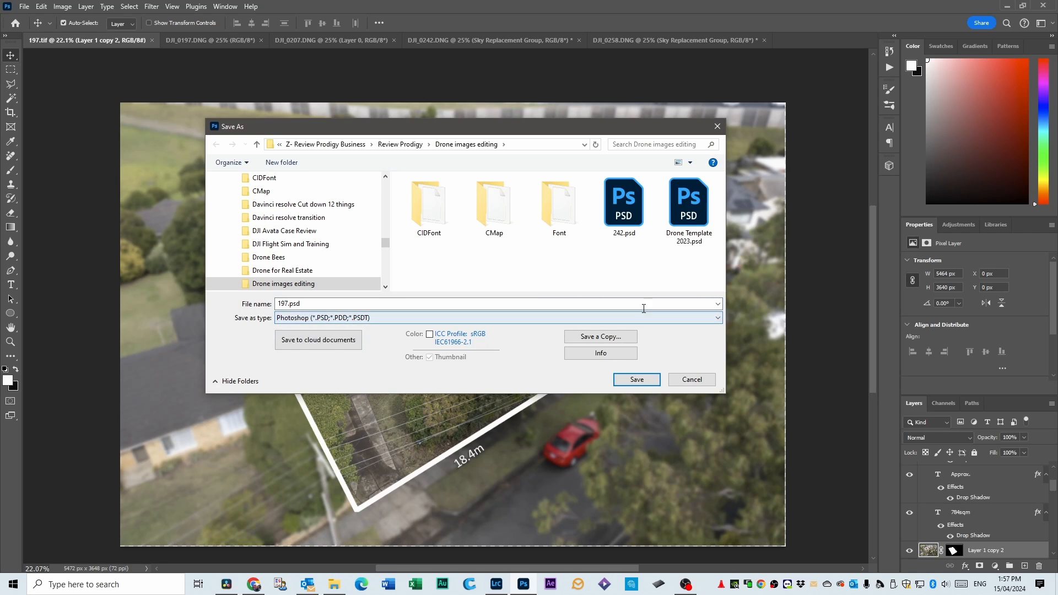
click(637, 380)
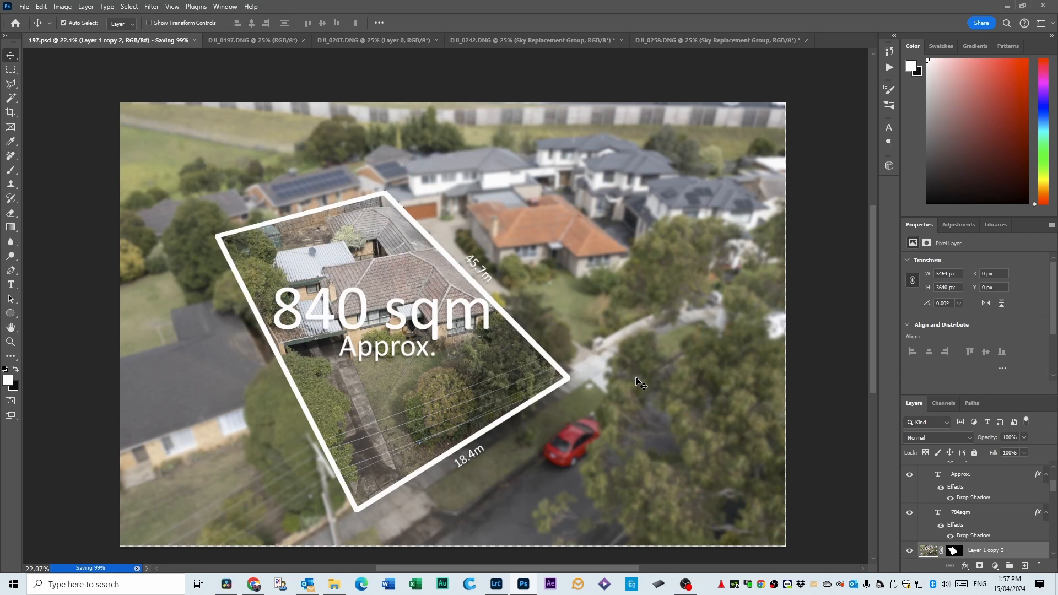
Delete the three photo layers, Layer 1 copy 2, Layer 1 copy and Layer 1, keeping the text labels.
scroll(978, 531, down, 3)
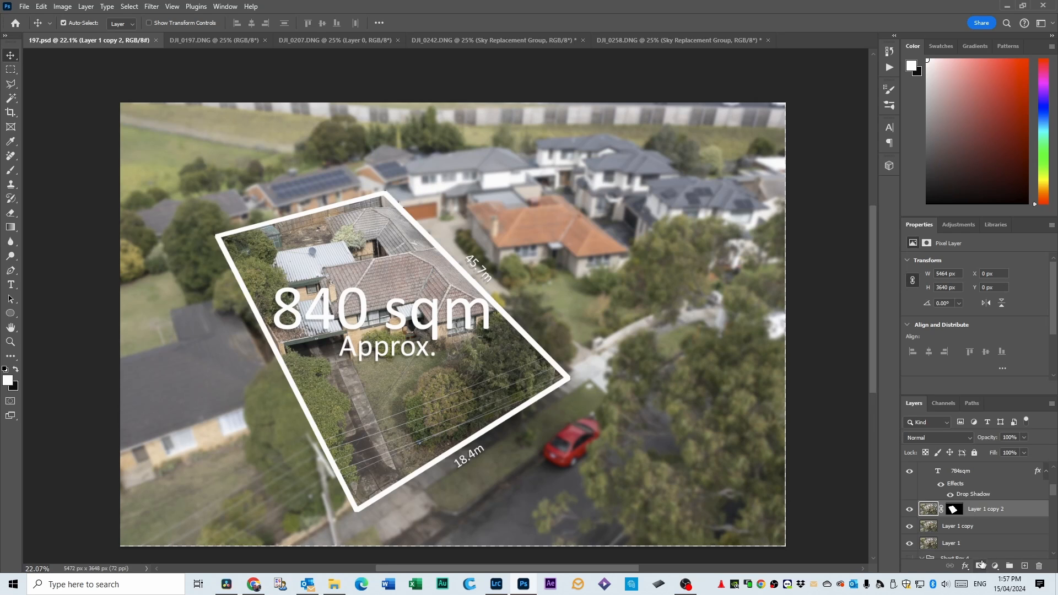
shift+click(969, 499)
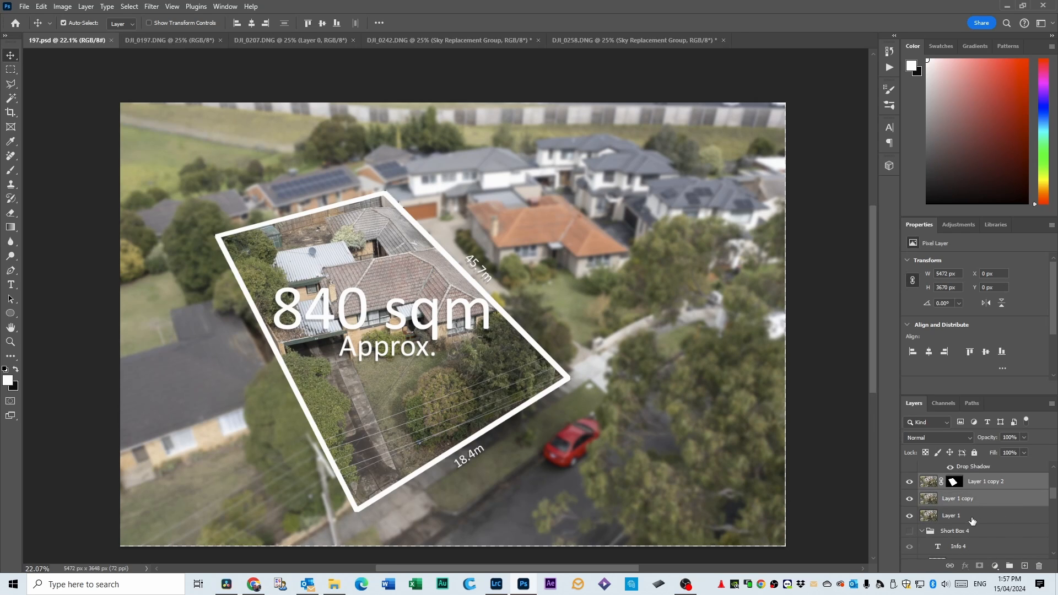
shift+click(971, 518)
click(987, 487)
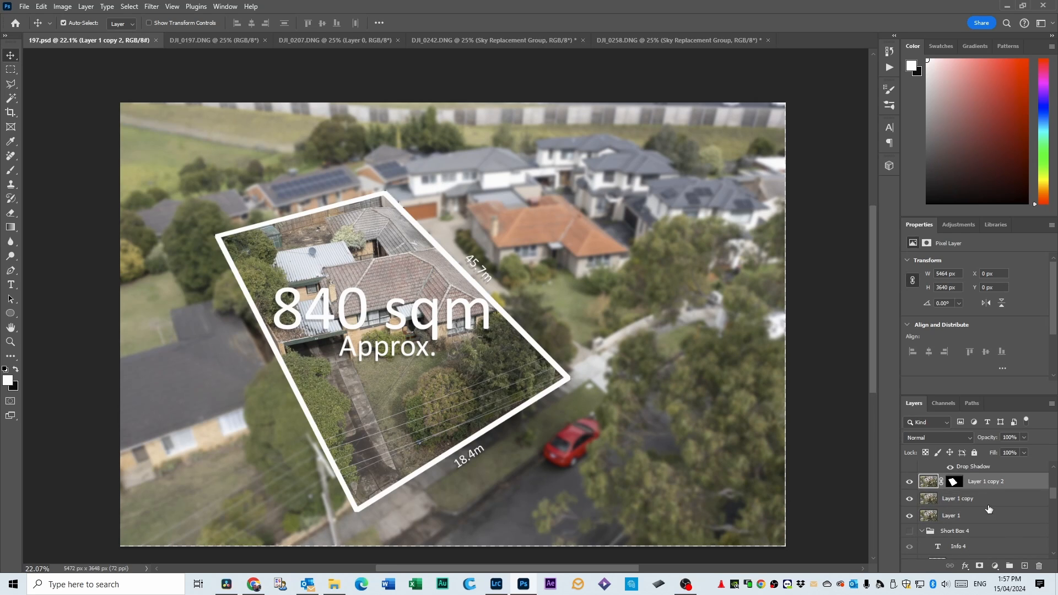
ctrl+click(988, 503)
ctrl+click(989, 515)
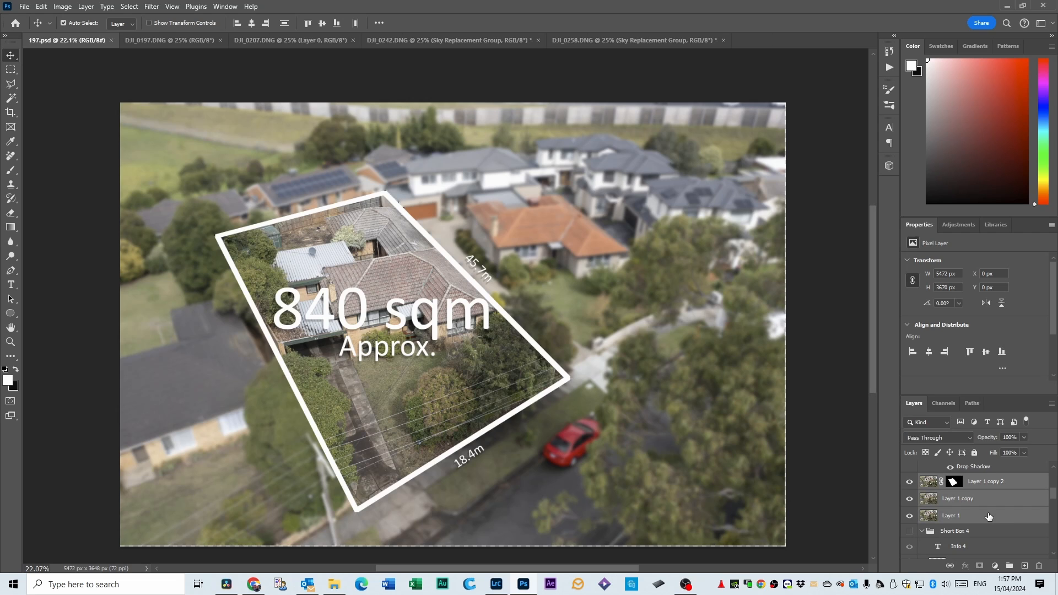
key(Delete)
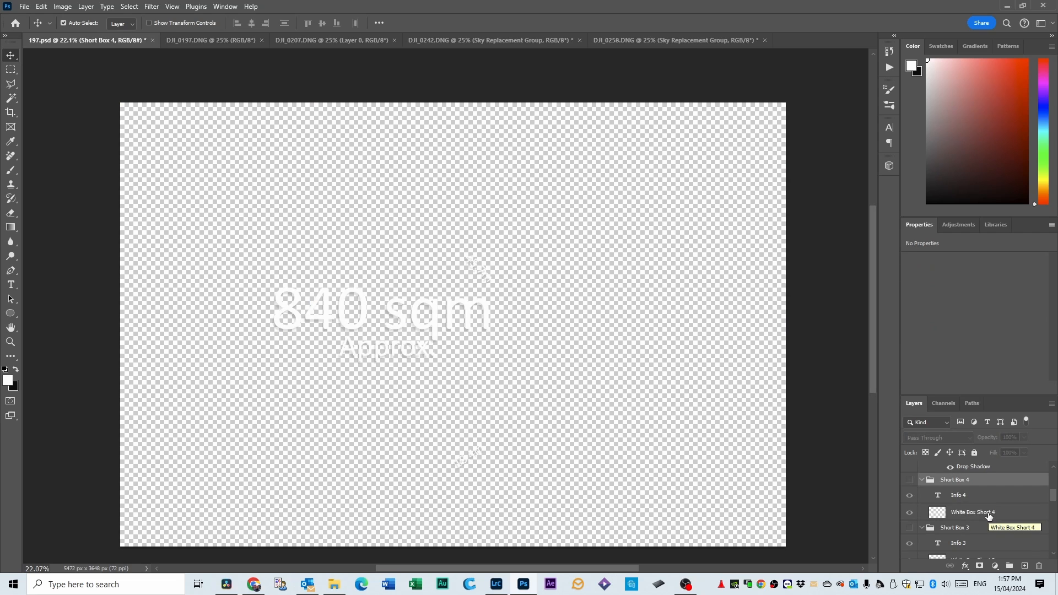
Copy the DJI_0207 overhead photo into 197.psd, placing its layer above the Short Box 4 group and positioning it to fill the canvas.
click(313, 43)
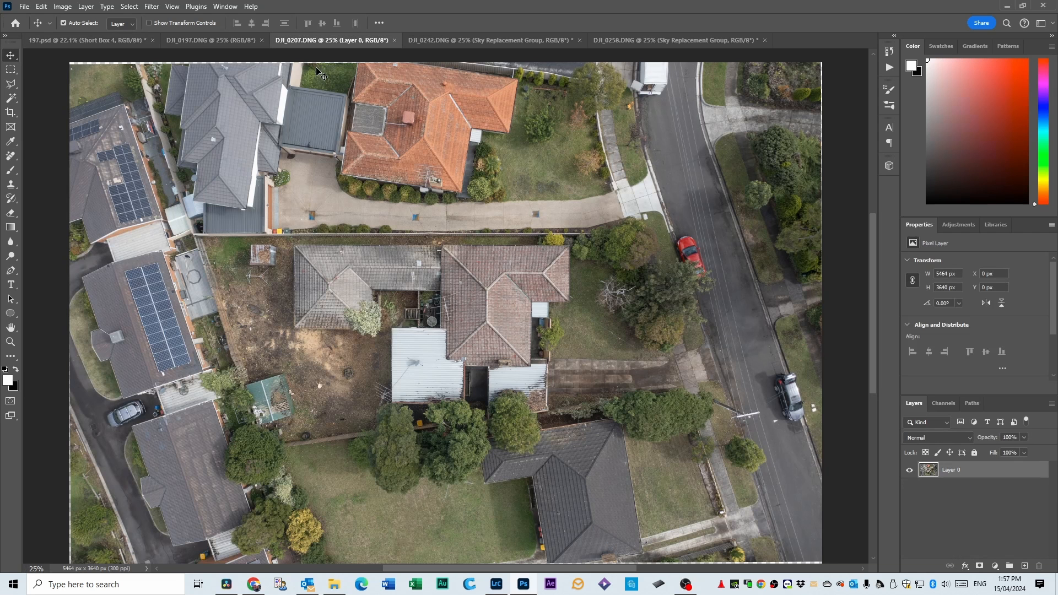
drag(412, 342, 410, 311)
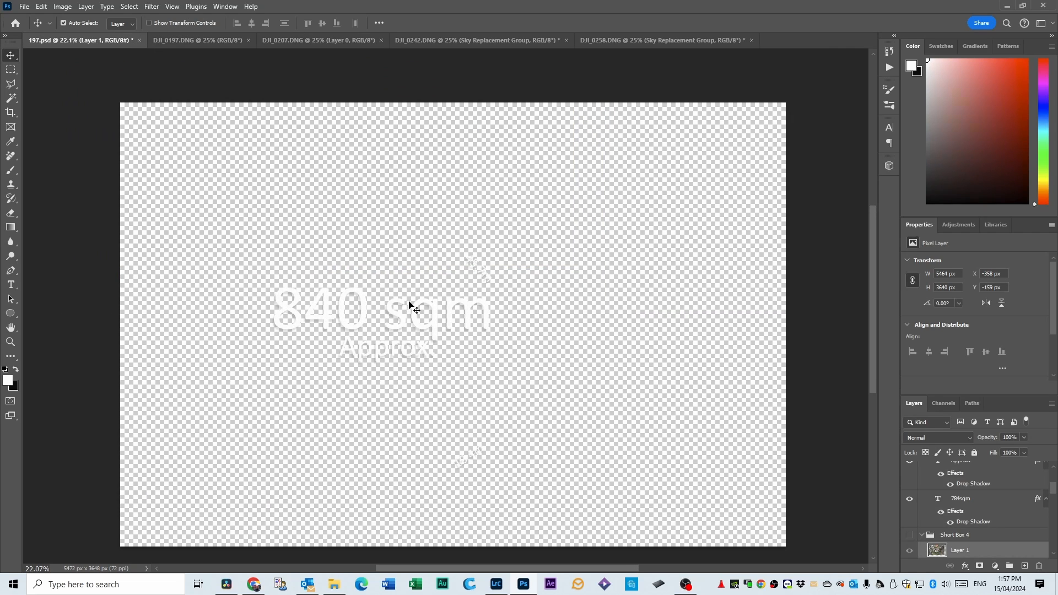
drag(972, 551, 985, 530)
drag(586, 326, 630, 346)
Duplicate the overhead photo layer twice and, with the top copy hidden, reapply the last blur filter to Layer 1 copy.
scroll(980, 523, down, 2)
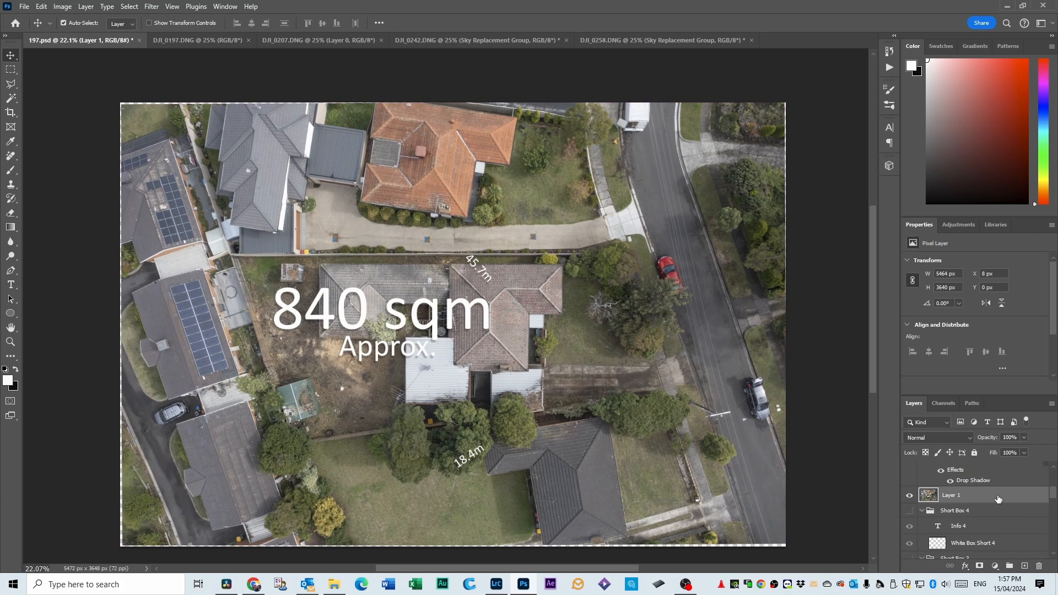
drag(999, 498, 1024, 566)
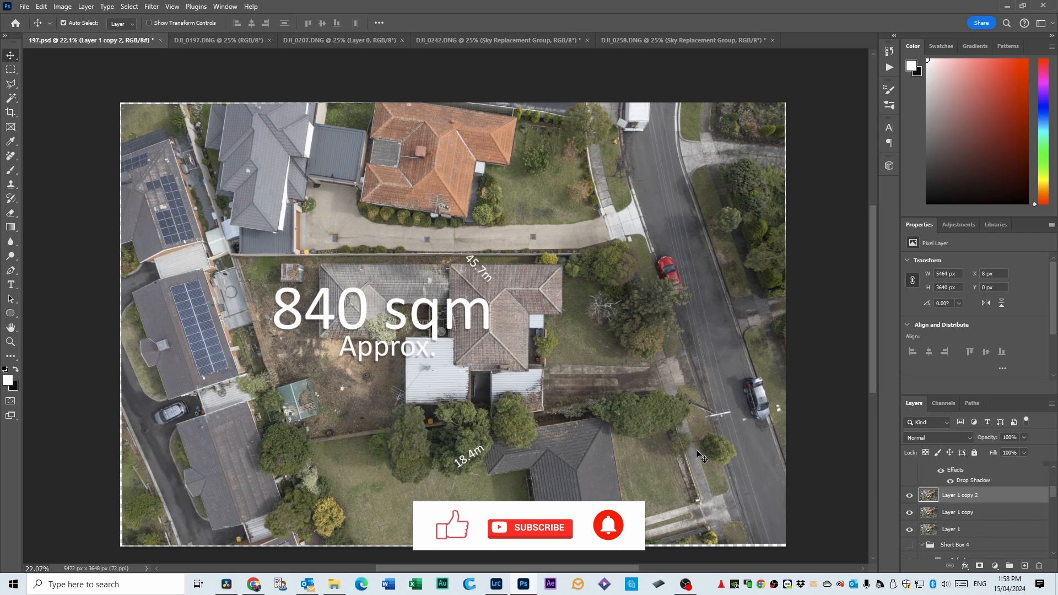
click(909, 497)
click(961, 513)
click(152, 6)
click(156, 21)
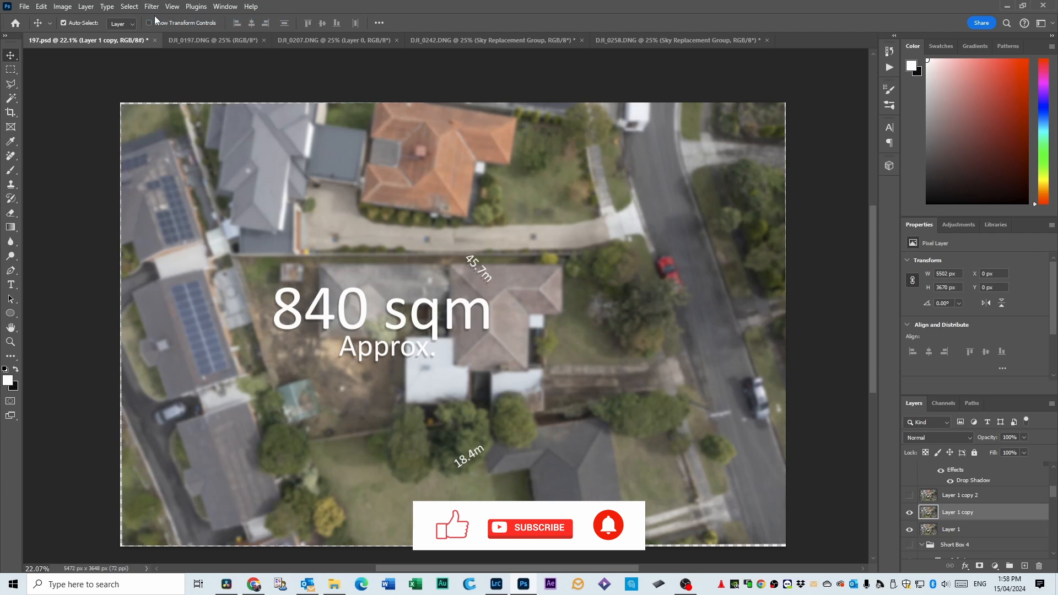
Show the sharp Layer 1 copy 2 again and hide the text labels above it.
click(909, 496)
click(949, 496)
scroll(936, 497, up, 5)
click(910, 497)
scroll(912, 498, down, 5)
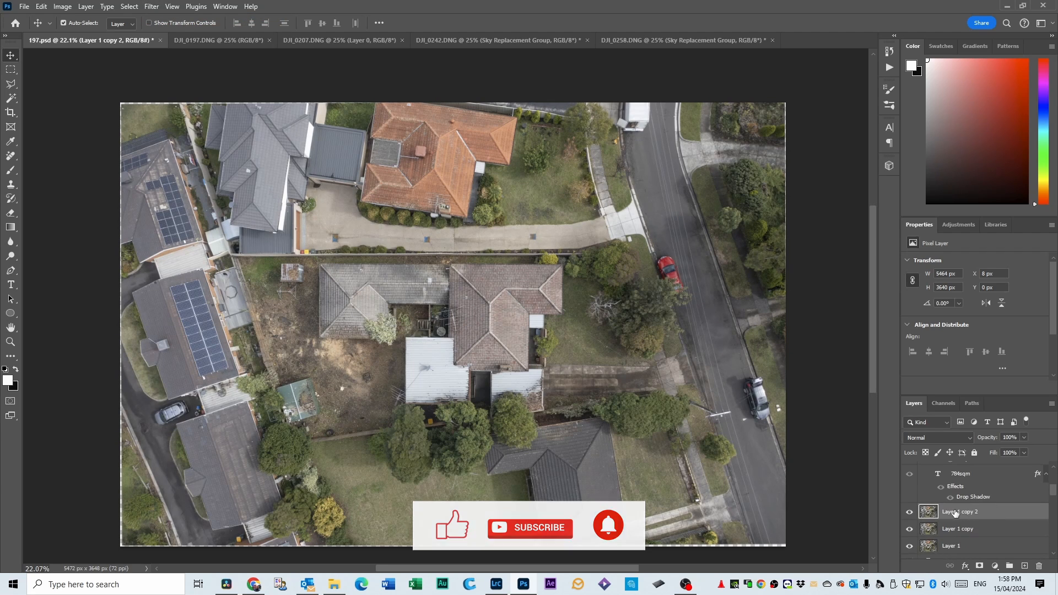
Paint a closed white outline of straight Brush strokes around the property boundary on Layer 1 copy 2.
click(9, 176)
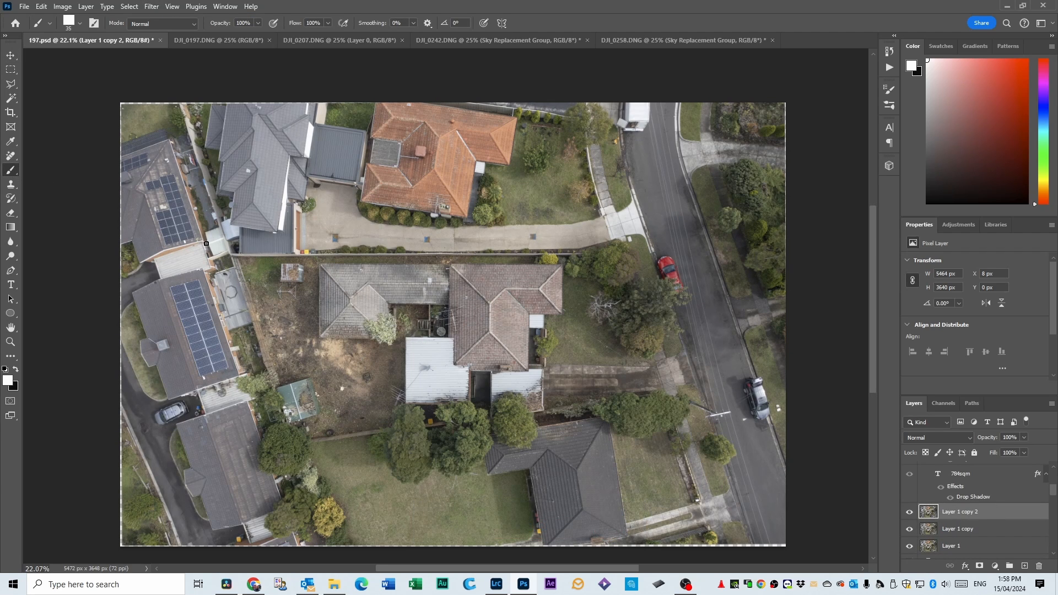
drag(227, 252, 621, 254)
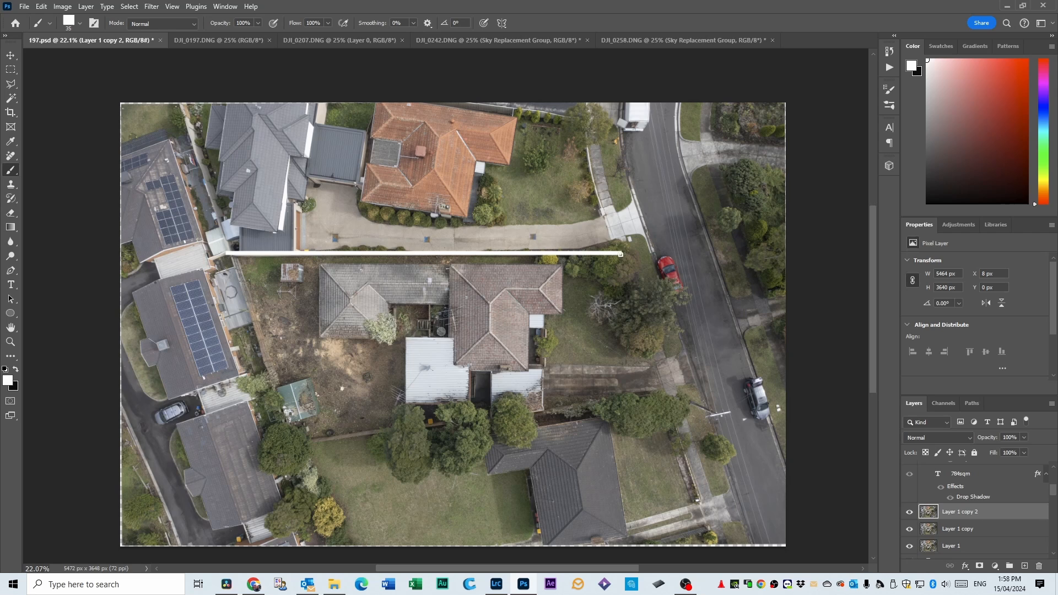
shift+click(667, 397)
shift+click(287, 448)
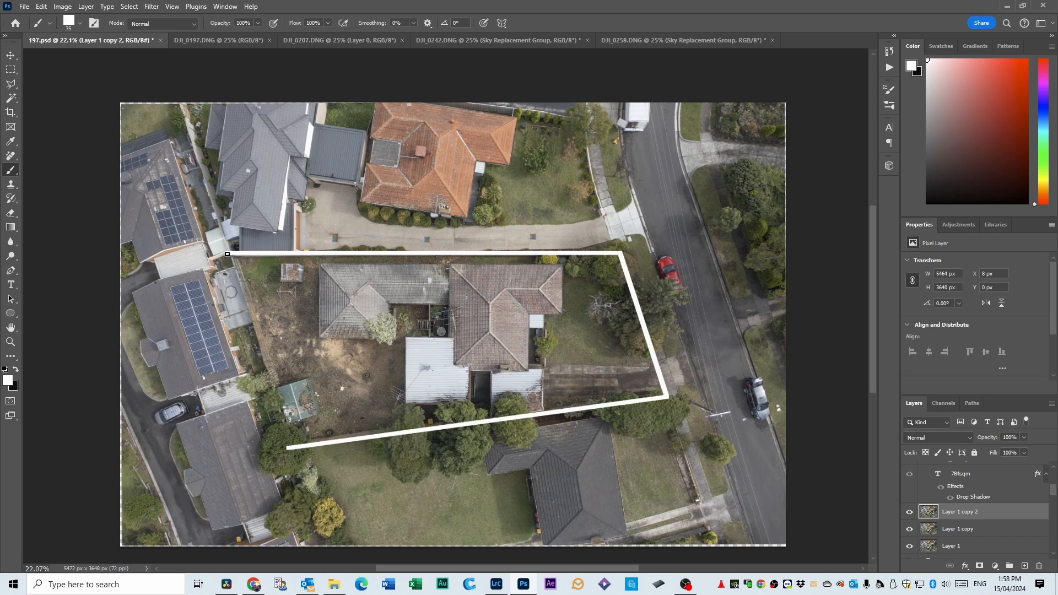
shift+click(228, 253)
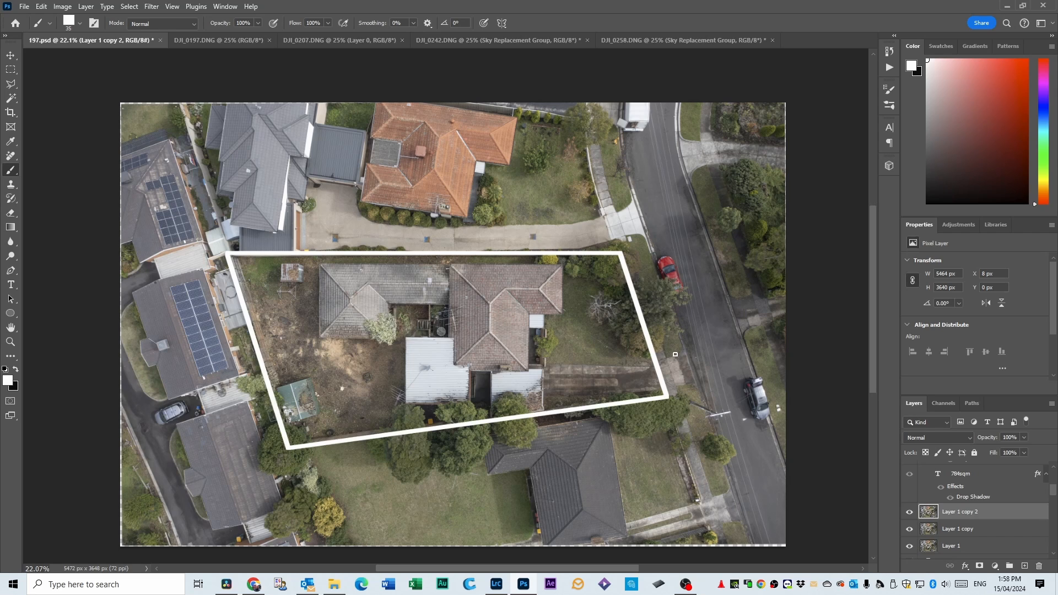
Select the outlined property with the Polygonal Lasso and add a layer mask to Layer 1 copy 2, leaving the surroundings blurred.
click(12, 84)
click(225, 251)
click(623, 251)
click(668, 398)
click(287, 448)
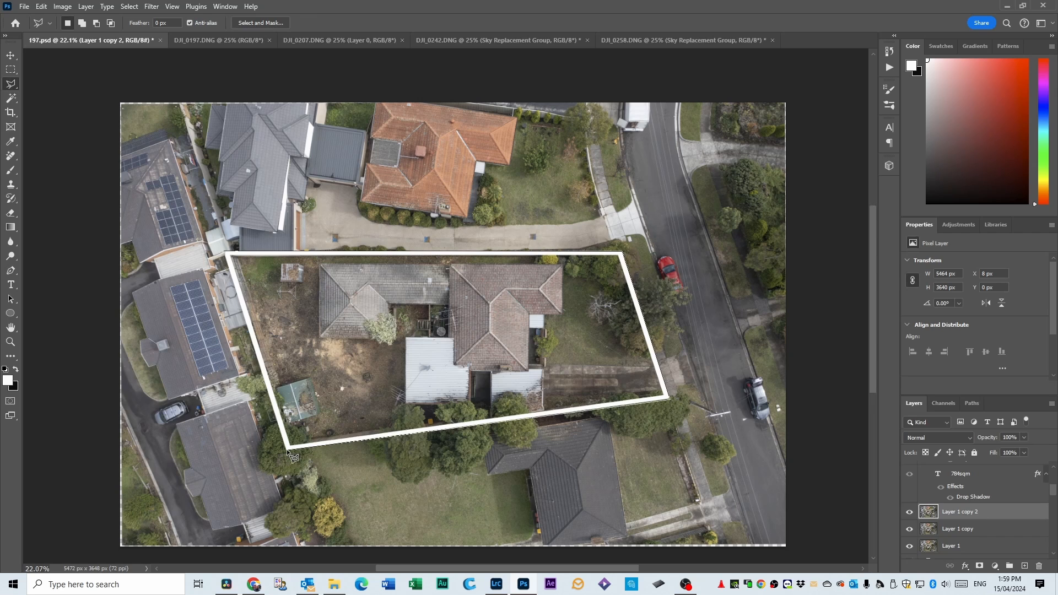
click(225, 252)
click(979, 565)
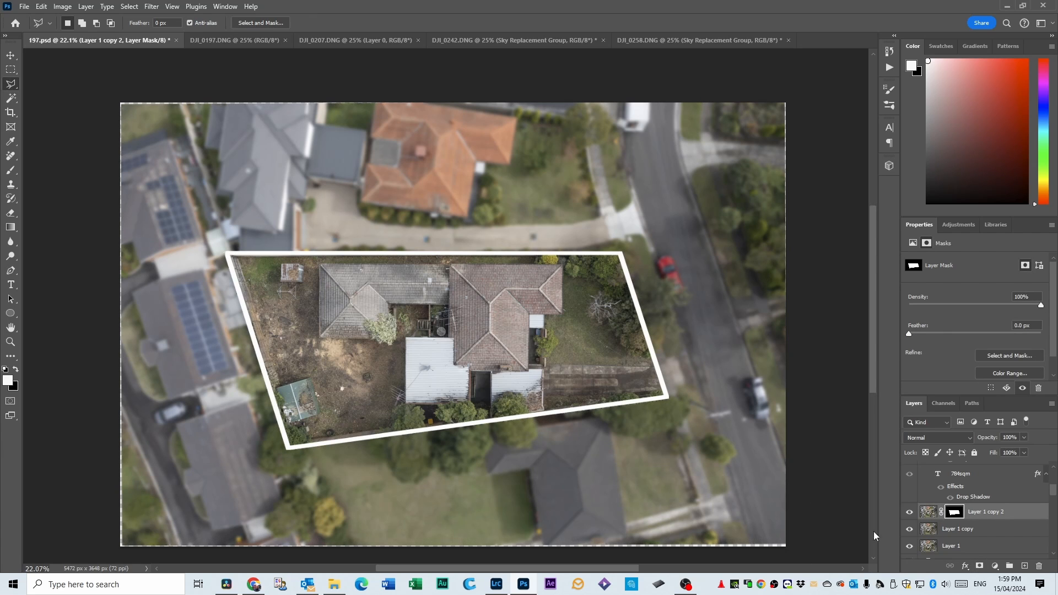
Show the text labels again and move the 840 sqm Approx. text to the middle of the outlined property.
scroll(1039, 490, up, 3)
click(909, 468)
click(11, 55)
drag(433, 331, 487, 347)
Move the 45.7m label beside the driveway-side boundary and place the 18.4m label at the street boundary, rotated parallel to it.
drag(477, 271, 429, 236)
drag(469, 455, 665, 317)
key(ctrl+t)
drag(691, 358, 668, 353)
key(Return)
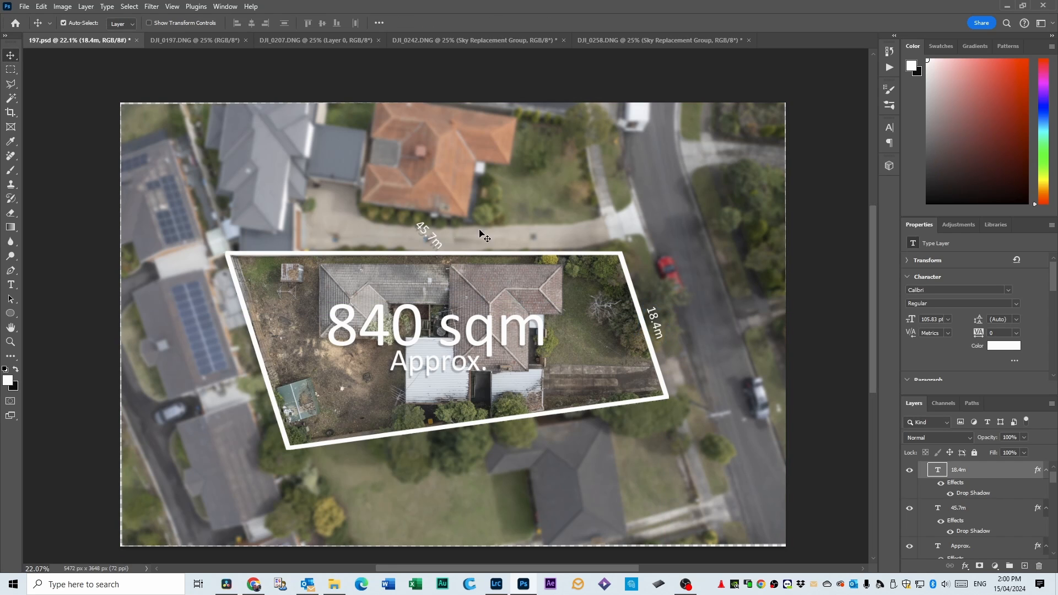
Rotate the 45.7m label to horizontal and position it just outside the long boundary next to the driveway.
click(430, 235)
key(ctrl+t)
drag(467, 237, 463, 204)
drag(428, 240, 430, 248)
key(Return)
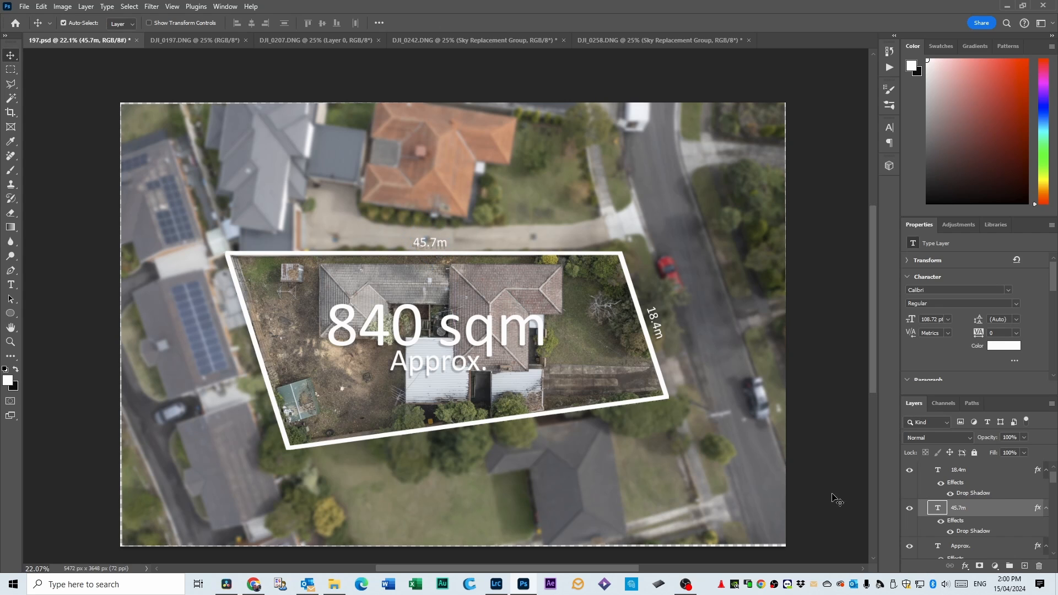
Save the overhead land-size graphic as a Photoshop file named 258 in the Drone images editing folder.
click(28, 8)
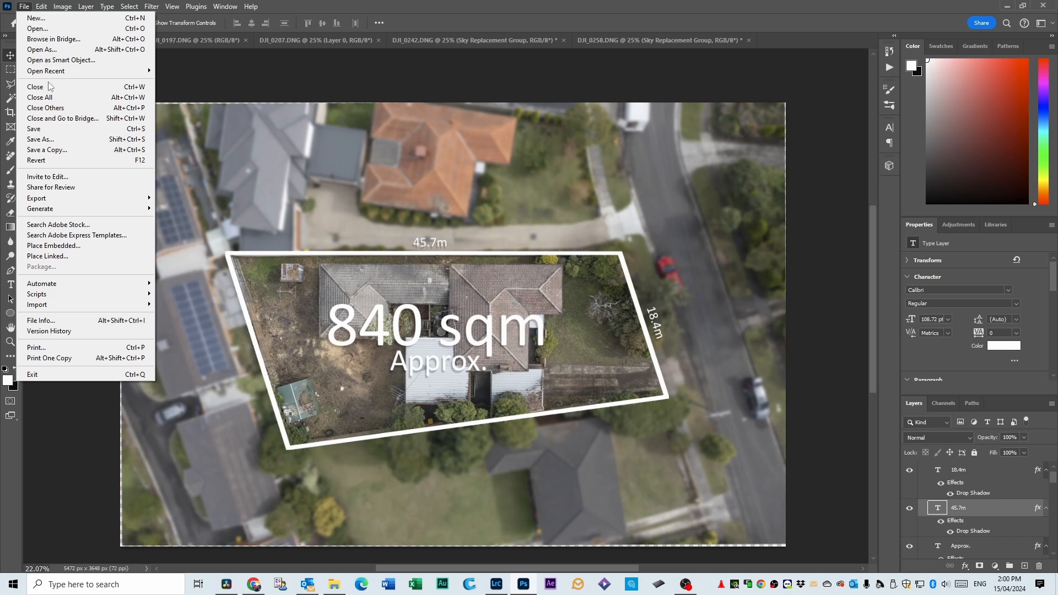
click(53, 141)
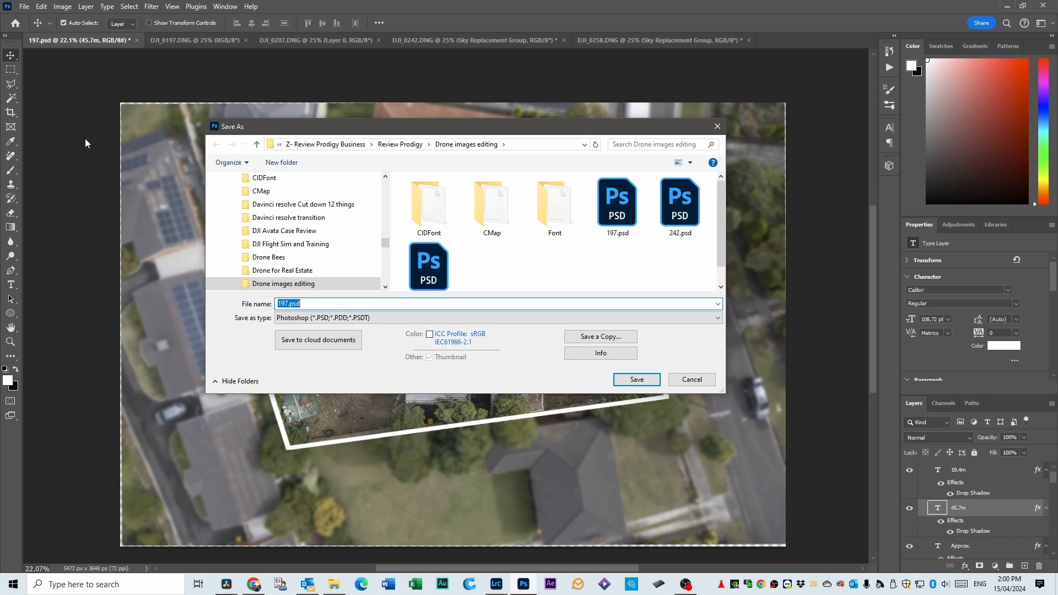
text(258)
click(637, 380)
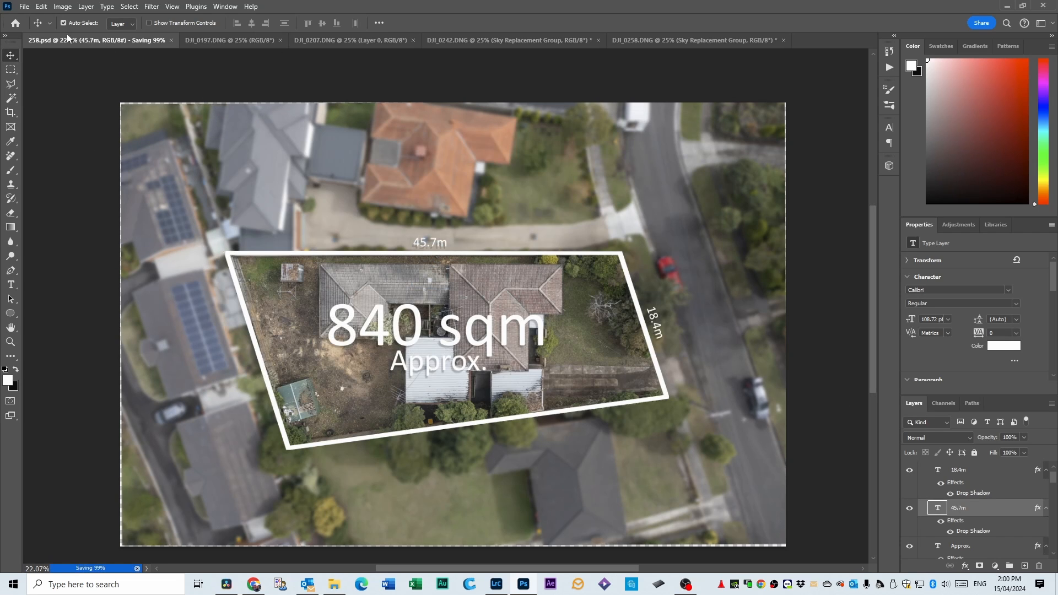
Save the overhead graphic as a TIFF named 258 in the same folder.
click(24, 6)
click(50, 140)
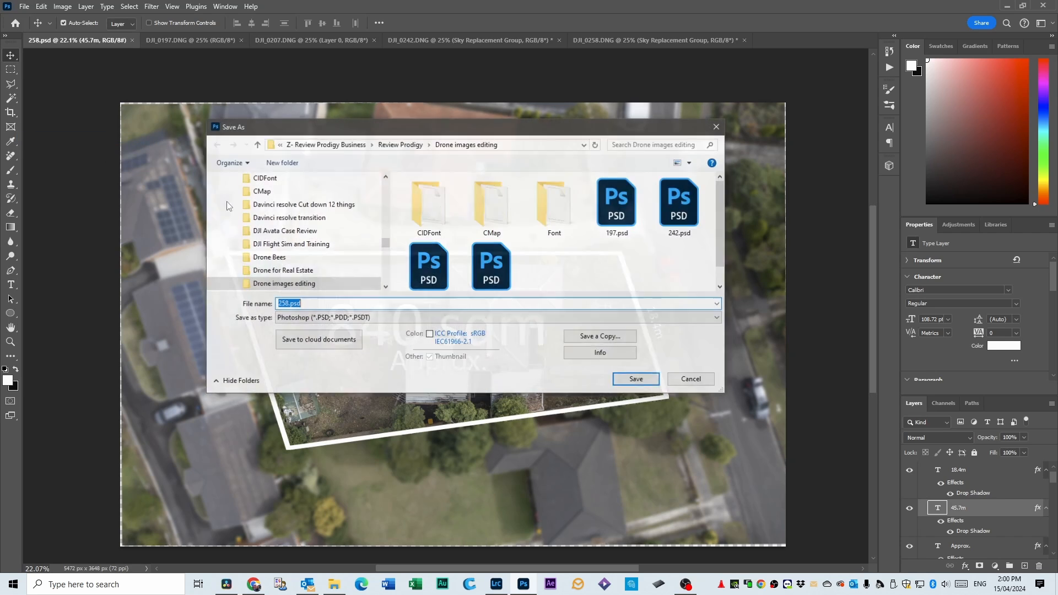
click(358, 318)
click(358, 353)
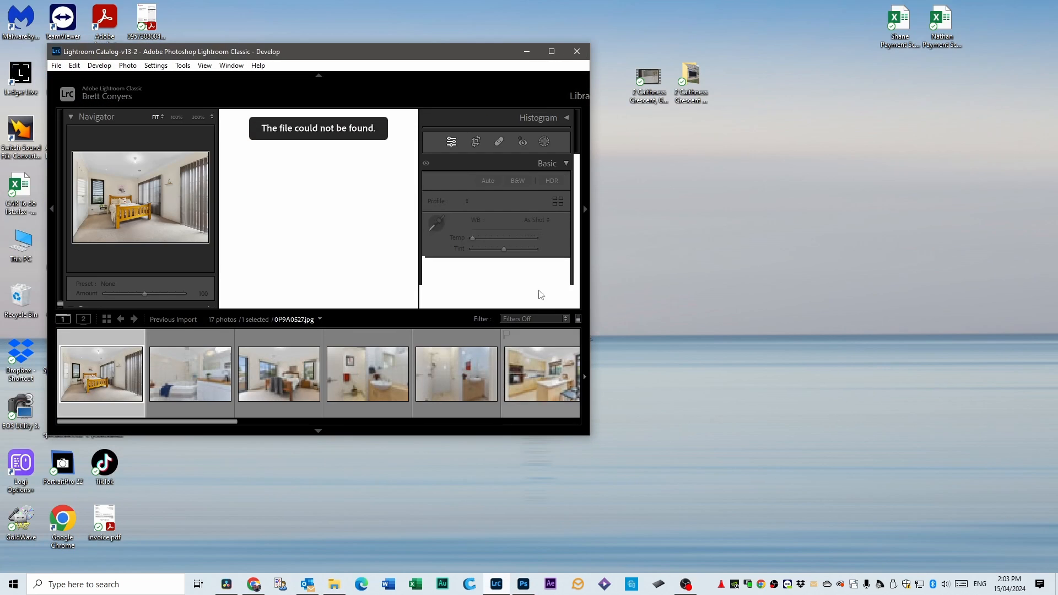
Switch to Lightroom Classic's Library and bring in 197.tif, 242.tif and 258.tif from the Drone images editing folder.
click(551, 51)
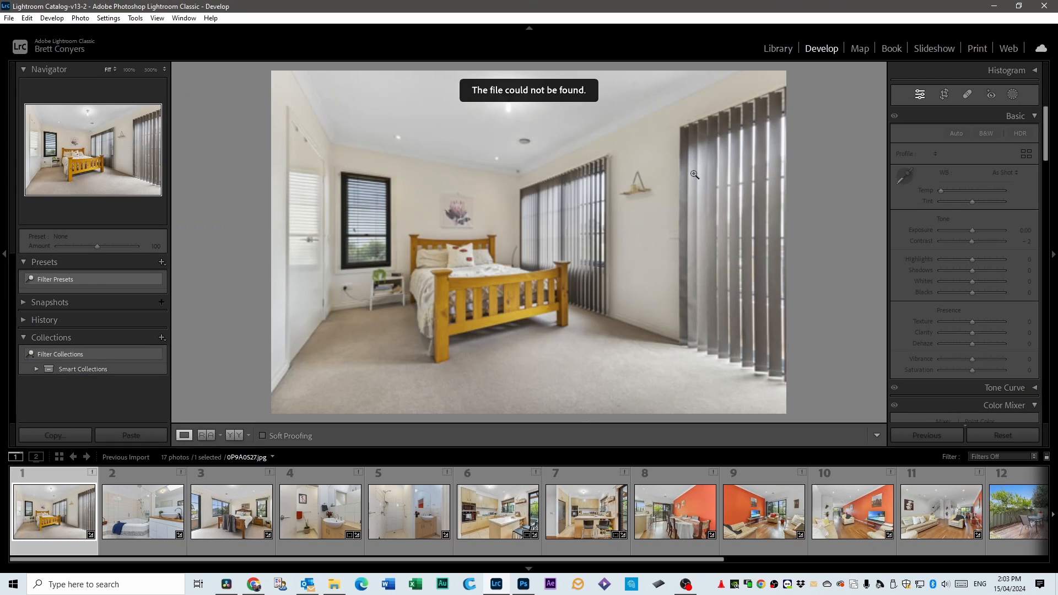
click(776, 51)
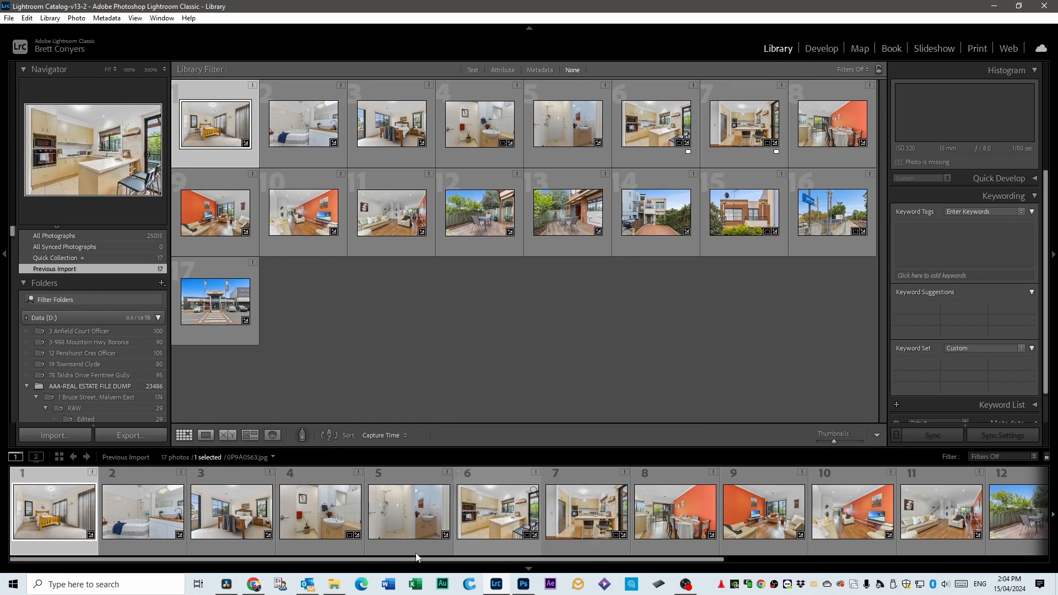
click(334, 584)
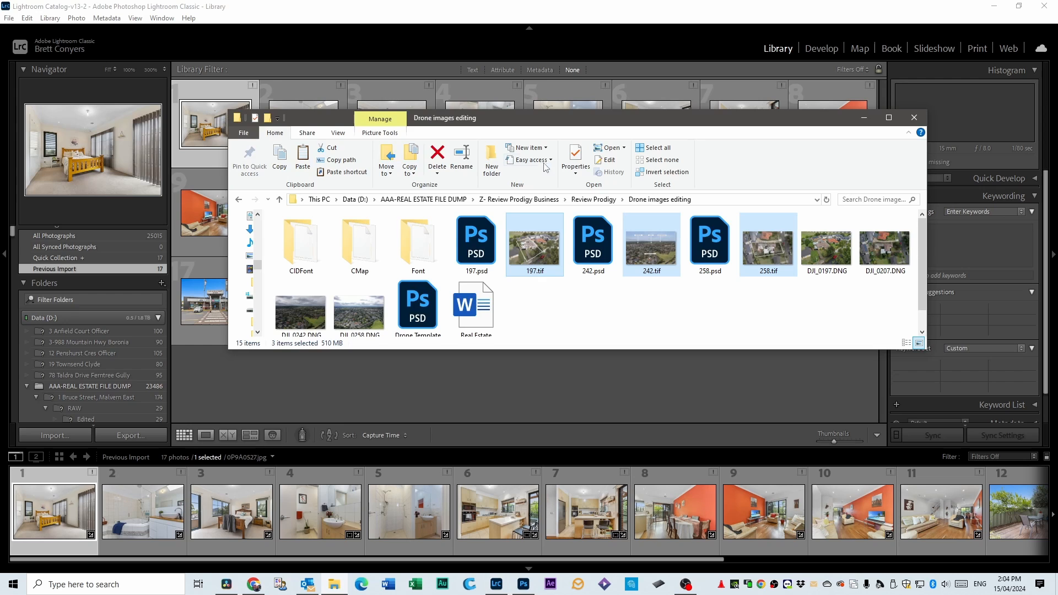
drag(528, 118, 498, 254)
drag(497, 383, 492, 218)
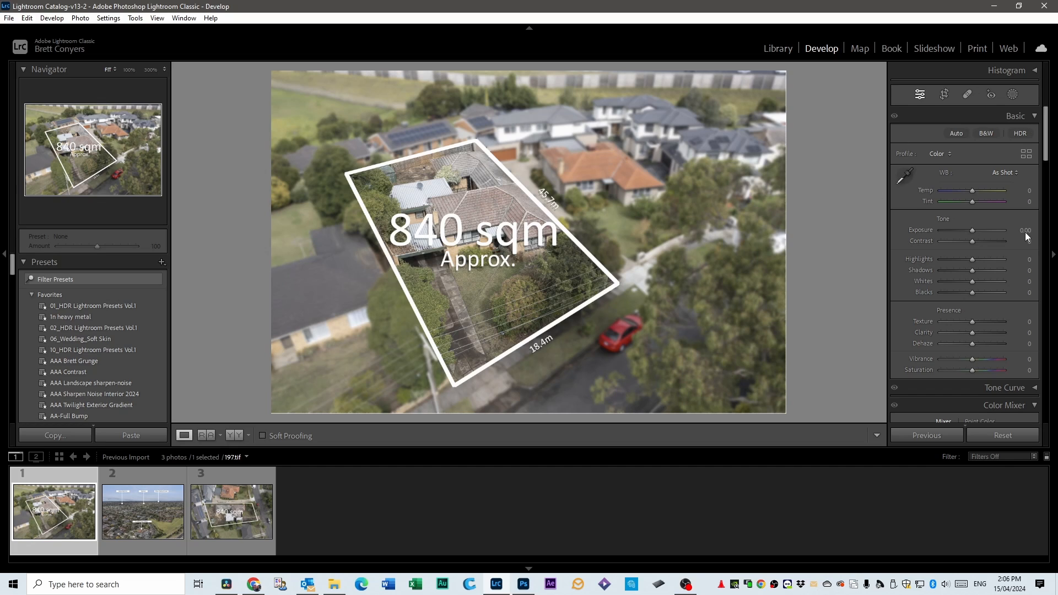
Adjust 197.tif with Contrast +51, Highlights −42, Clarity +9, Vibrance +40 and Temp −4.
drag(971, 240, 988, 241)
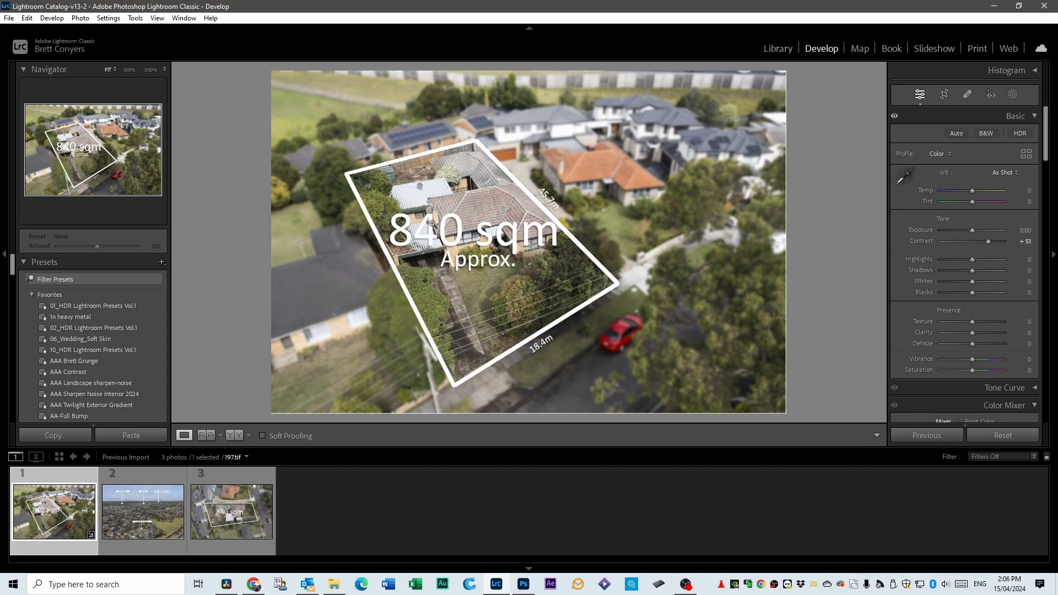
mouse_move(972, 259)
mouse_down()
mouse_move(950, 259)
mouse_move(959, 259)
mouse_up()
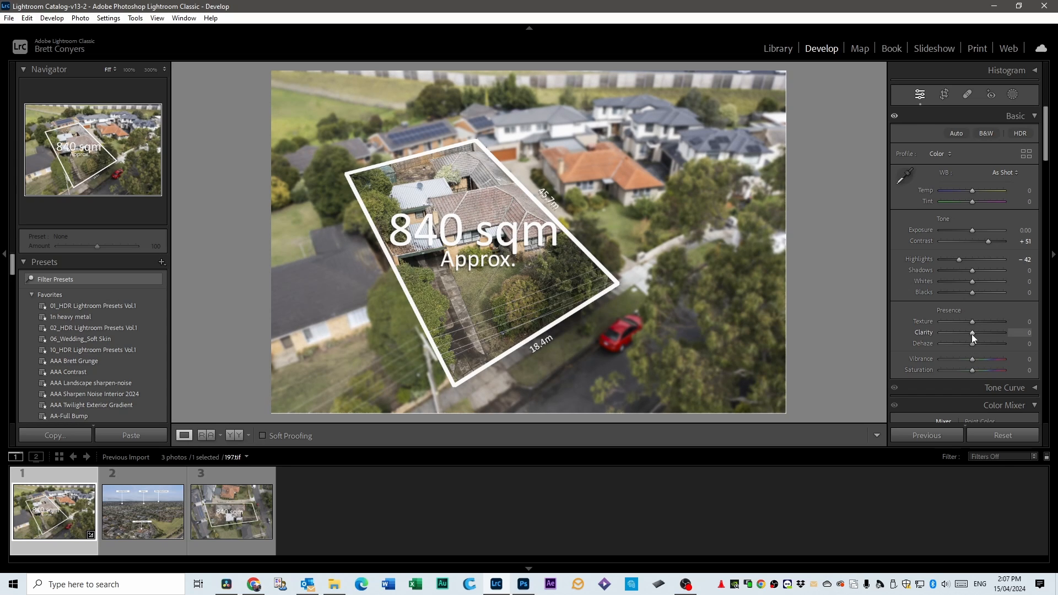
drag(972, 333, 987, 362)
drag(971, 191, 970, 190)
Crop 197.tif tighter around the outlined property at the original aspect ratio, trimming mostly the trees and street beside it.
click(944, 94)
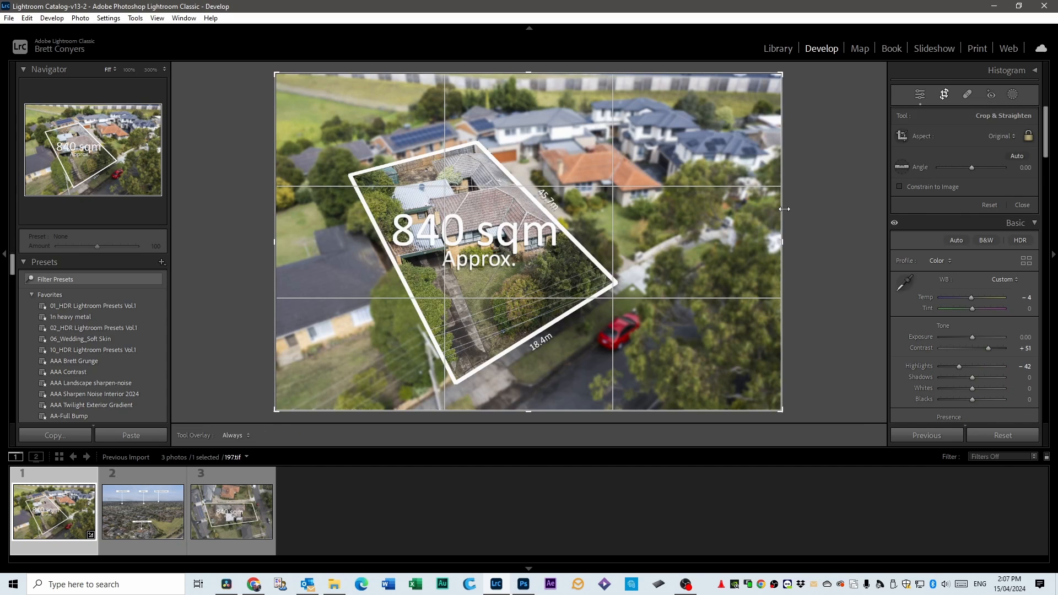
drag(781, 207, 754, 211)
drag(588, 238, 596, 232)
drag(751, 232, 717, 230)
drag(734, 235, 736, 236)
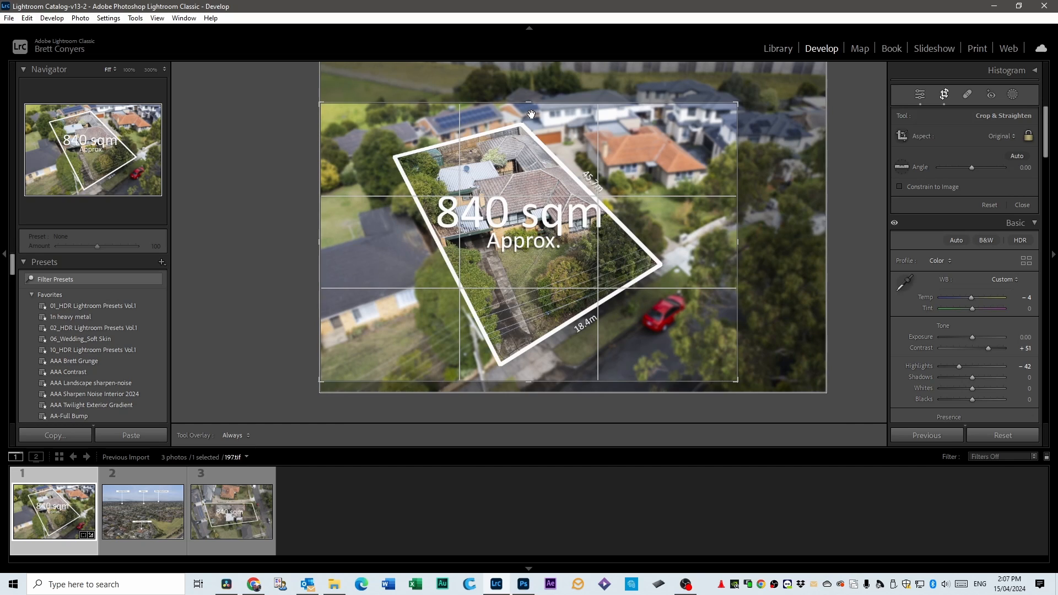
key(Return)
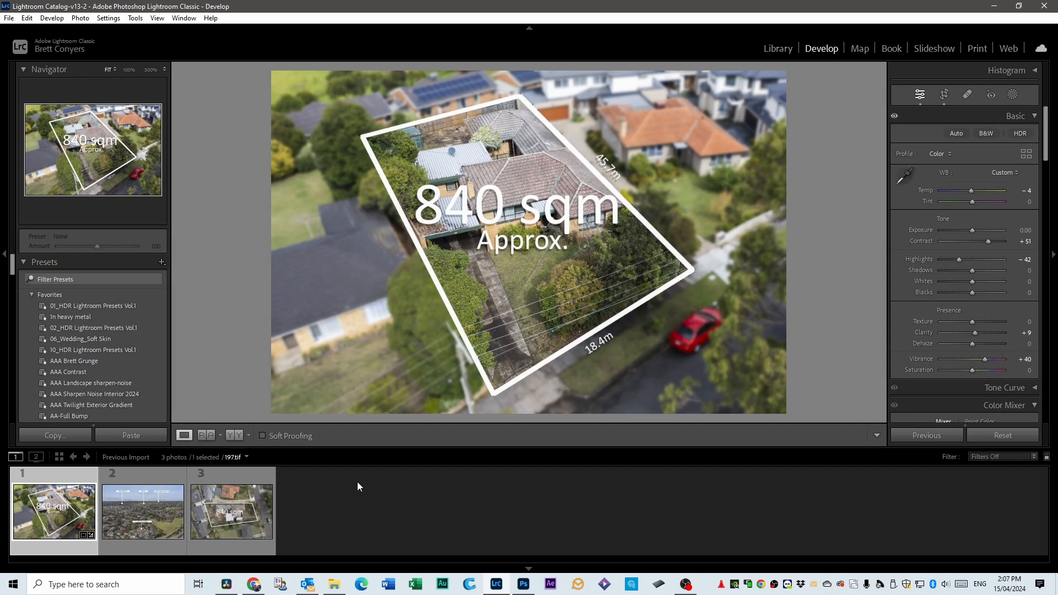
Copy all develop settings except Crop from 197.tif and paste them onto 258.tif.
click(55, 436)
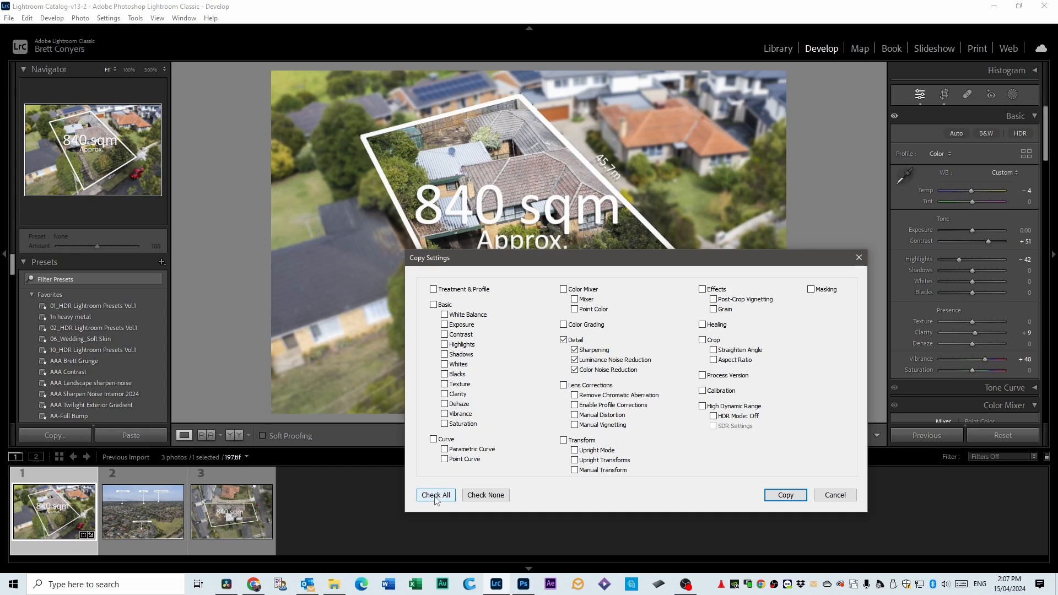
click(436, 494)
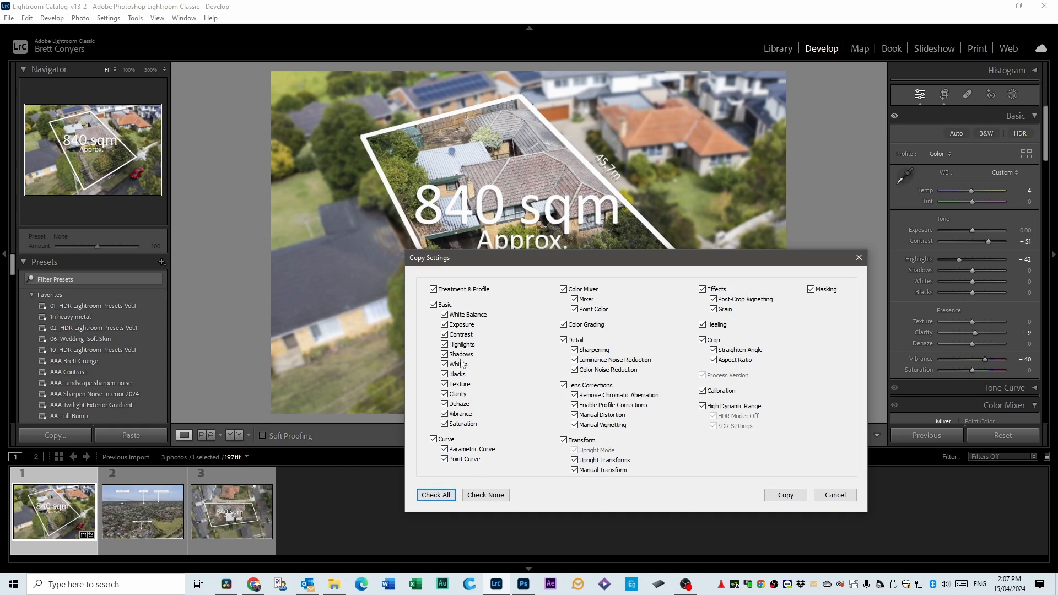
click(703, 341)
click(780, 495)
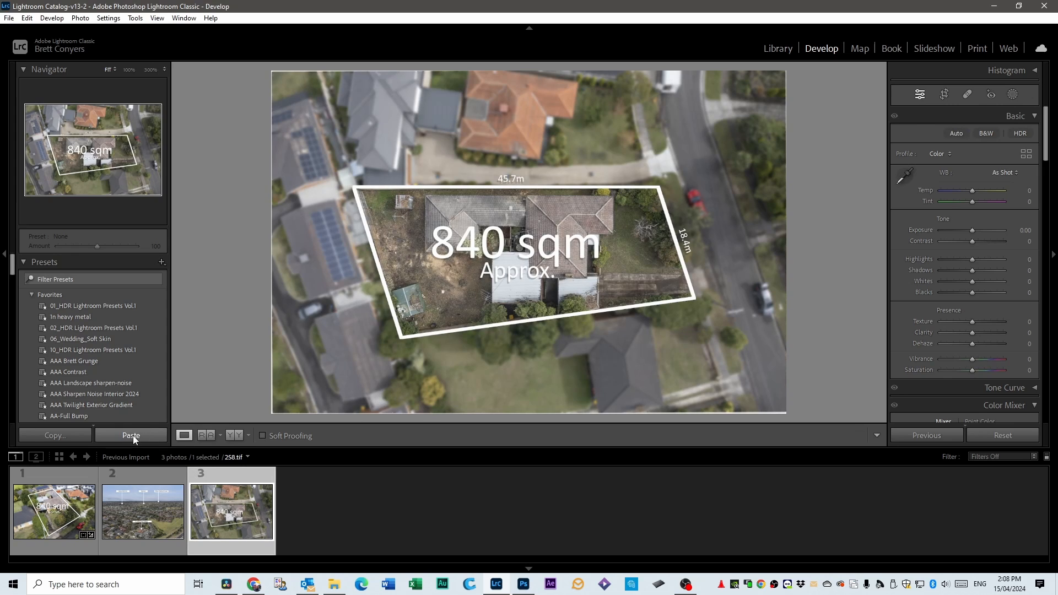
click(134, 439)
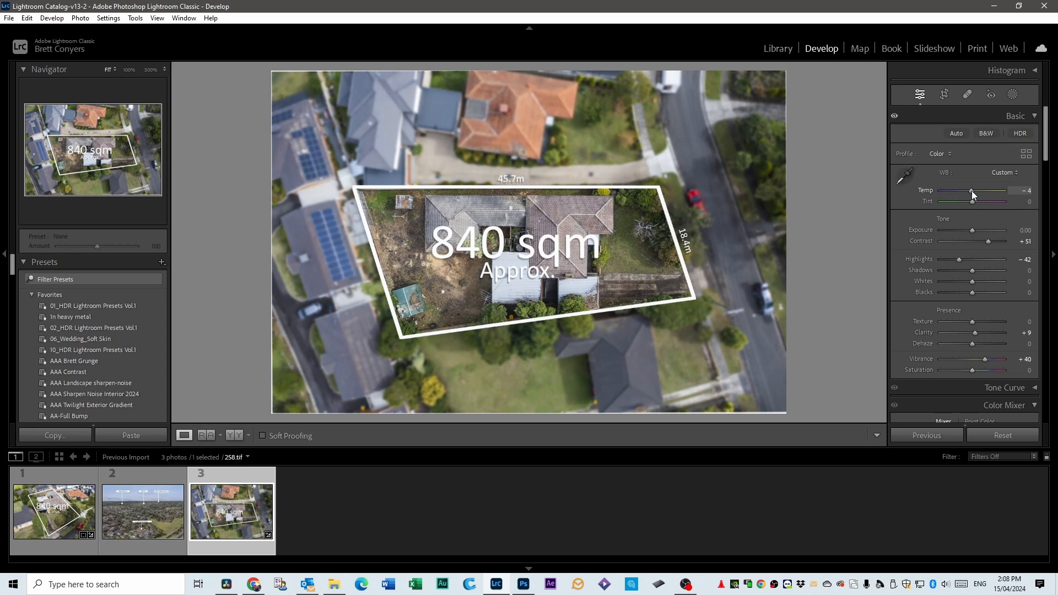
Set the Temp of 258.tif to +5 and crop it tighter on both sides around the outlined block.
drag(973, 191, 975, 190)
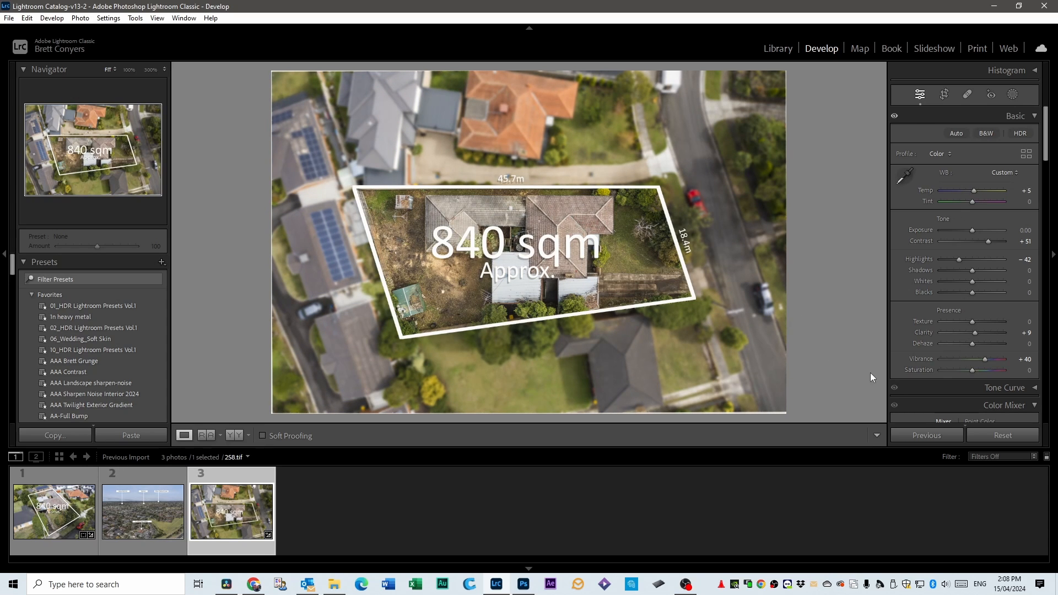
click(943, 95)
drag(783, 197, 755, 197)
drag(293, 246, 317, 245)
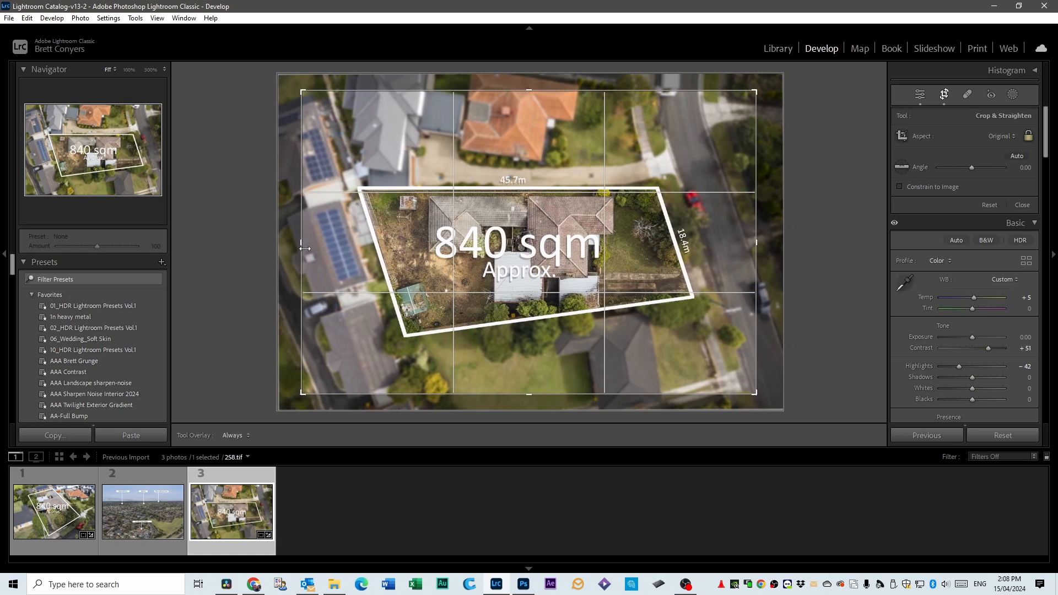
drag(550, 268, 551, 253)
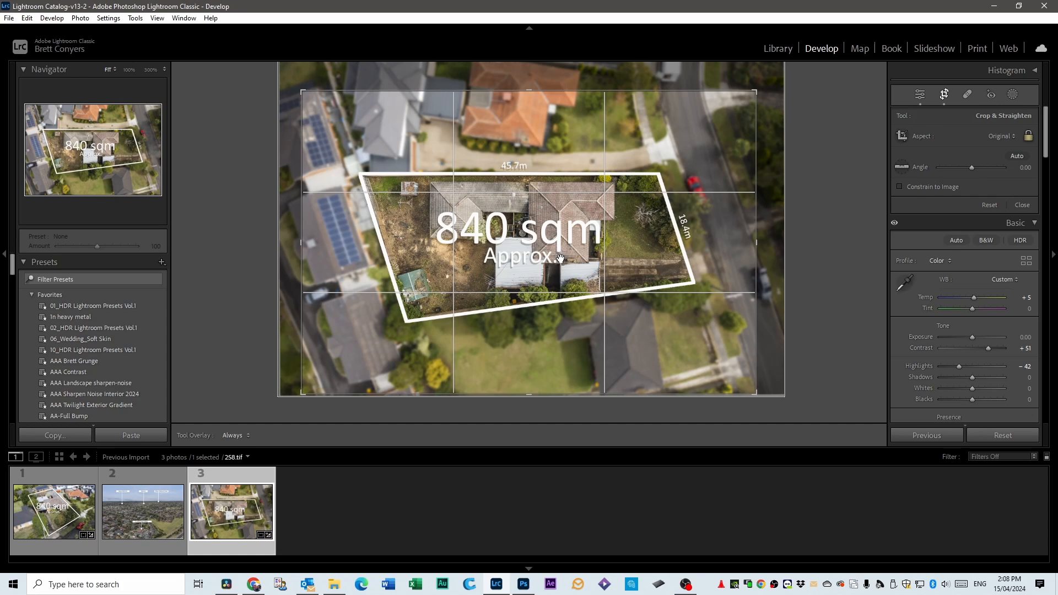
key(Return)
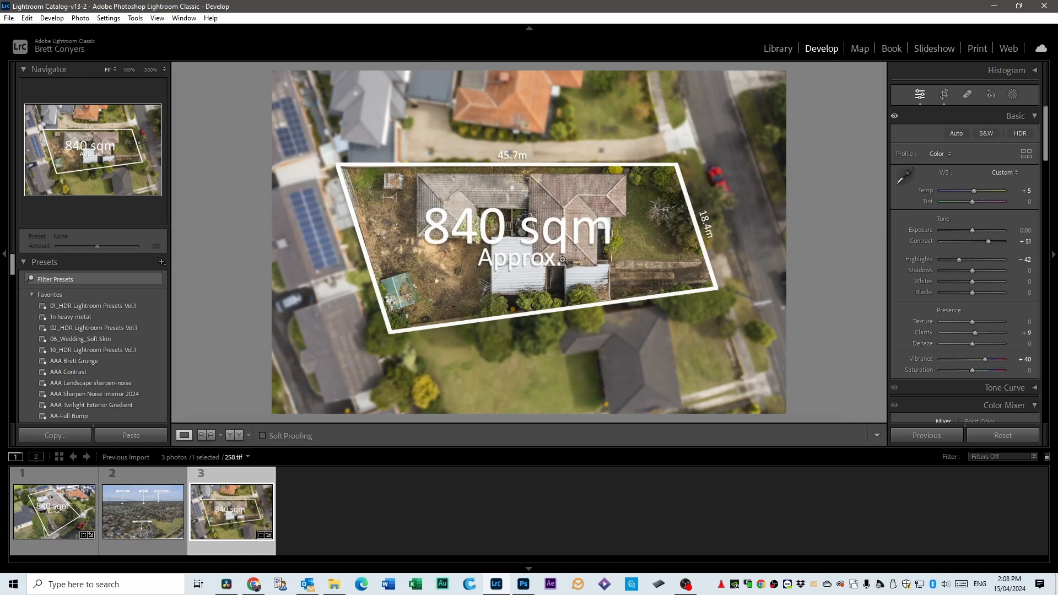
Crop the edges of 242.tif slightly and set Temp +4, Contrast +25, Clarity +4 and Vibrance +67.
click(137, 477)
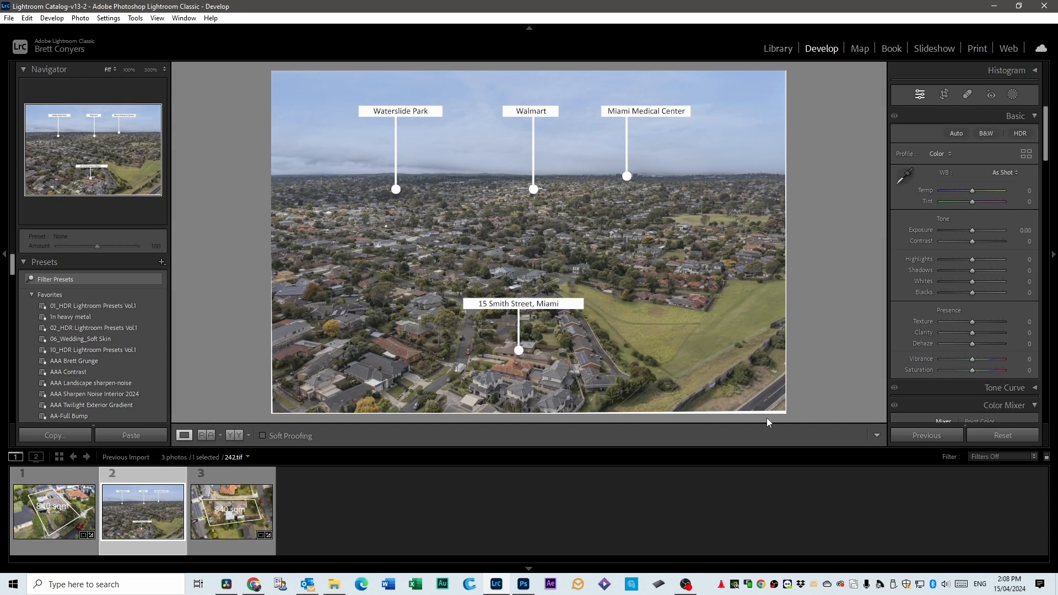
click(944, 95)
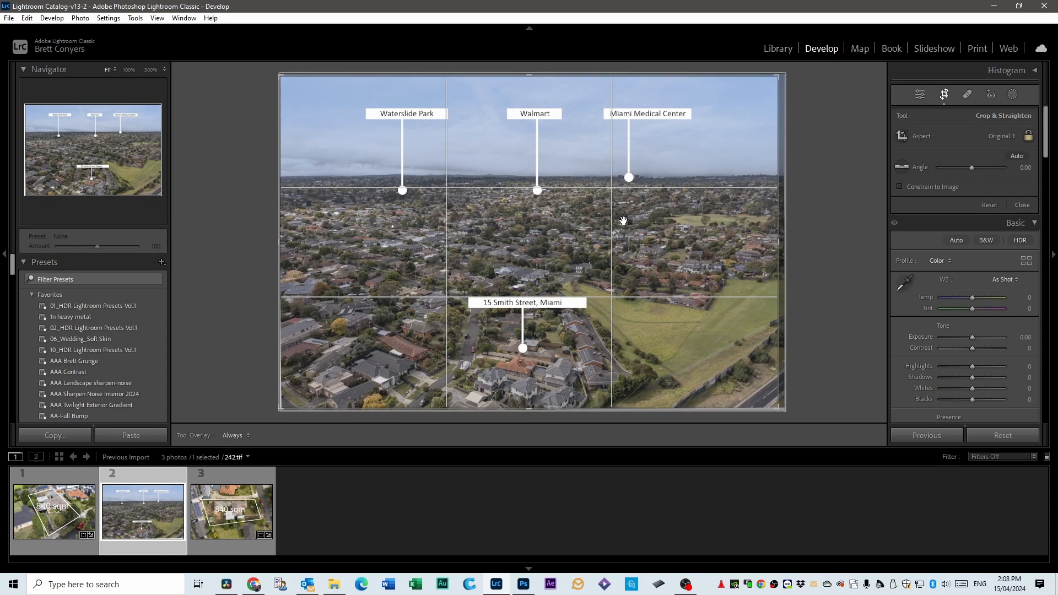
drag(281, 251, 289, 252)
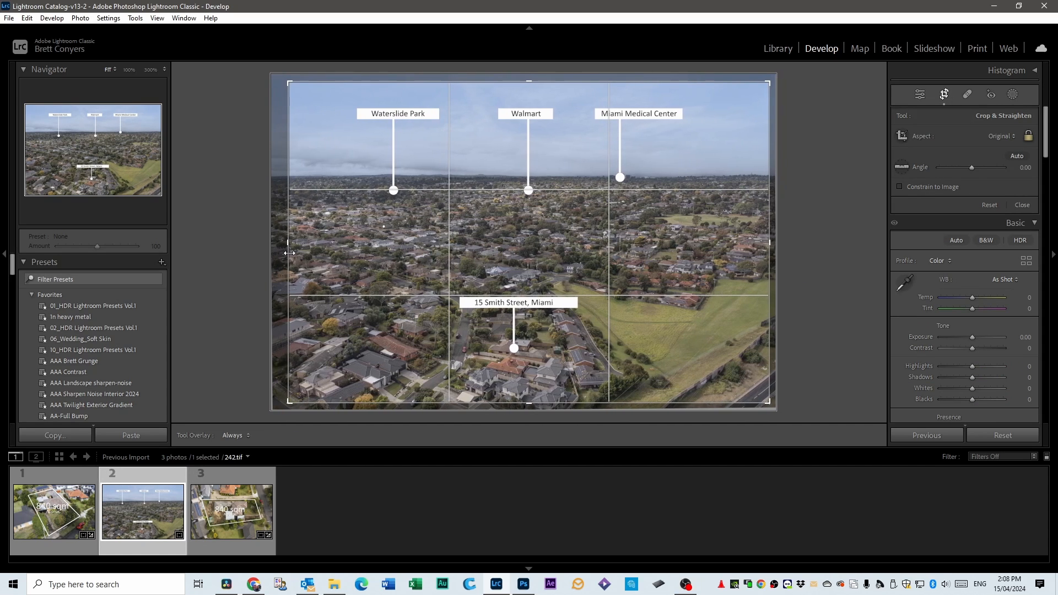
drag(771, 252, 767, 252)
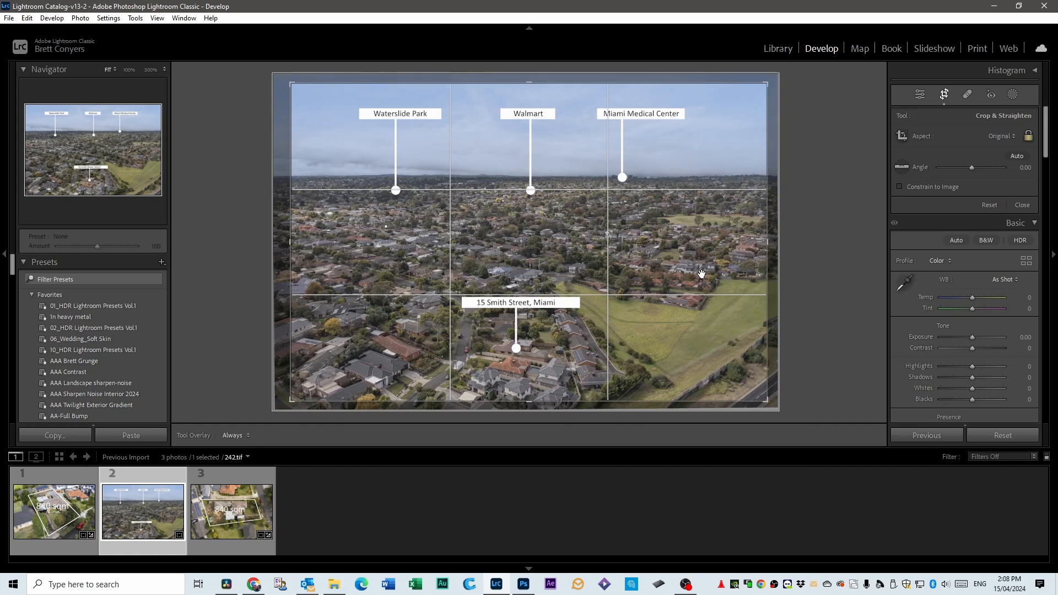
key(Return)
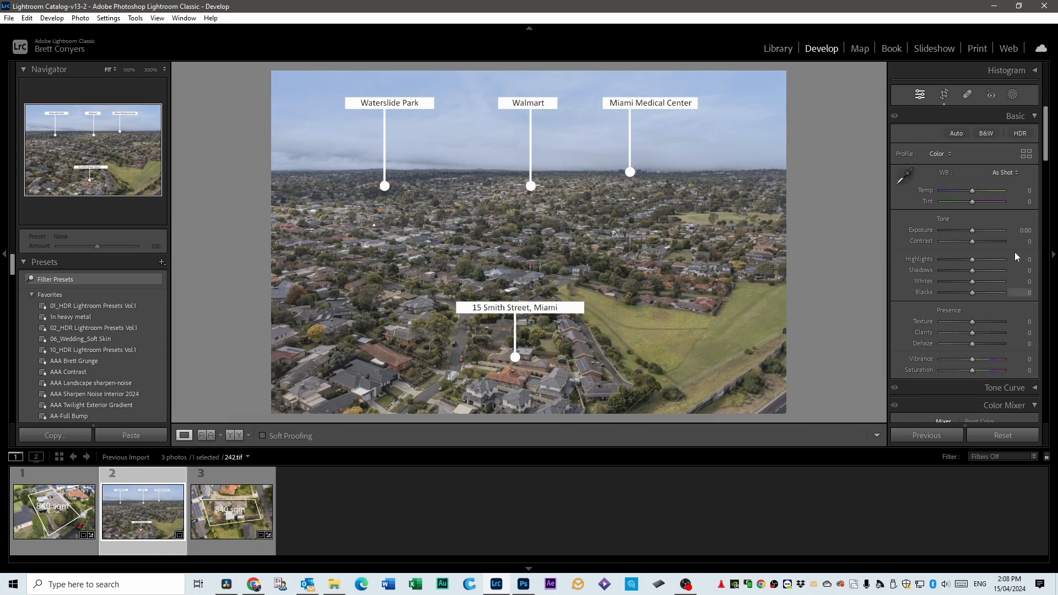
drag(972, 241, 980, 241)
drag(972, 359, 992, 358)
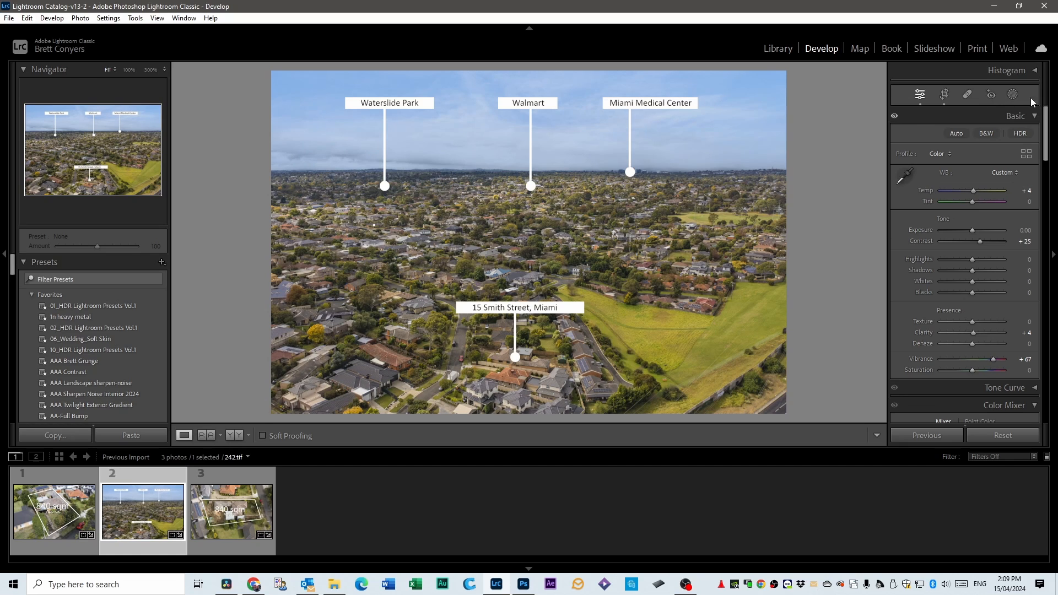
Add a linear gradient mask down the sky of 242.tif with Exposure 0.03 and Temp −54.
click(1014, 95)
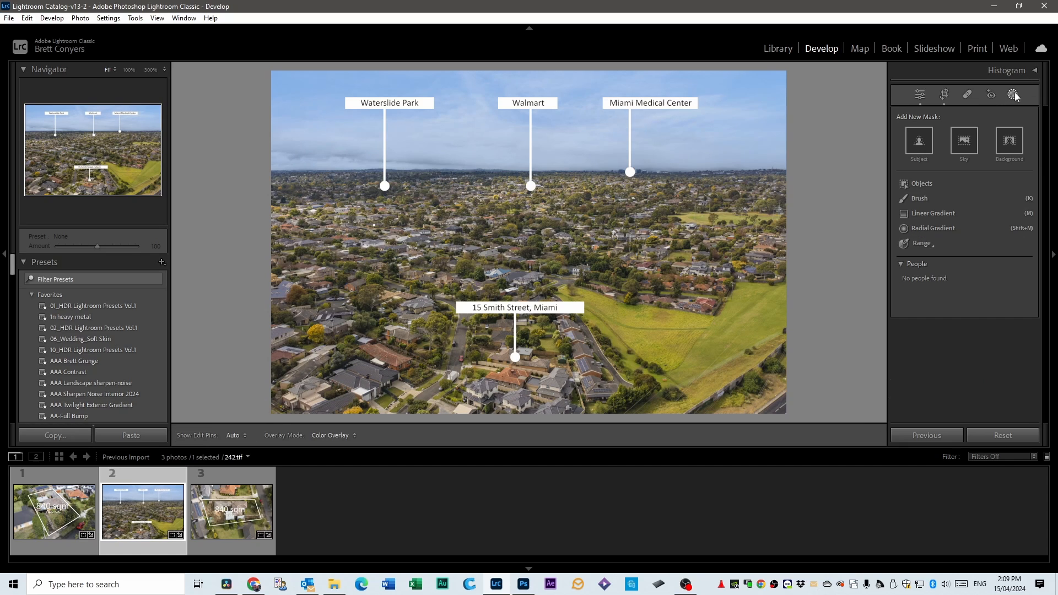
click(912, 215)
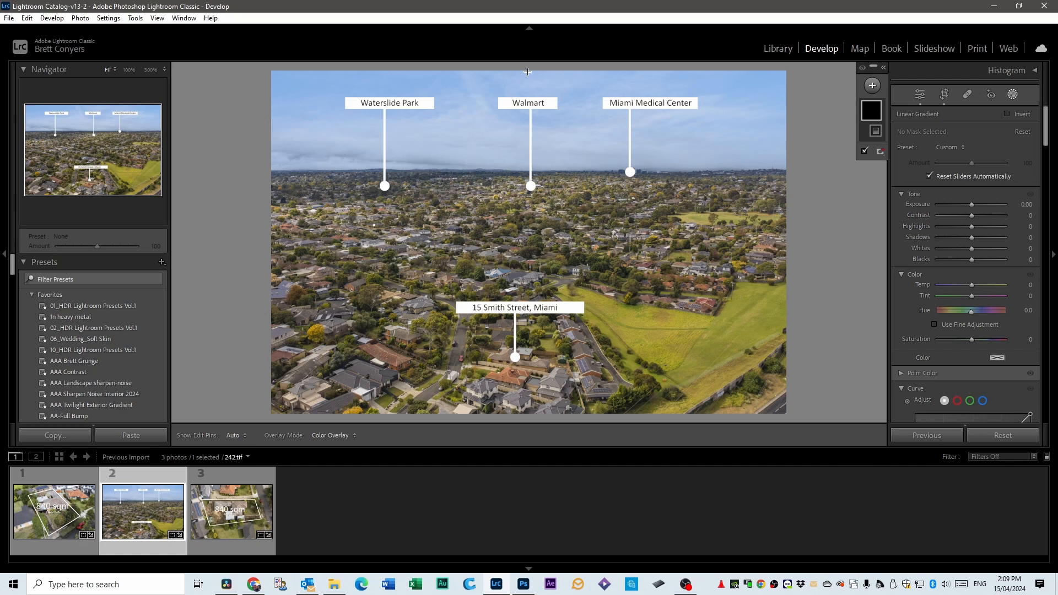
drag(526, 71, 525, 155)
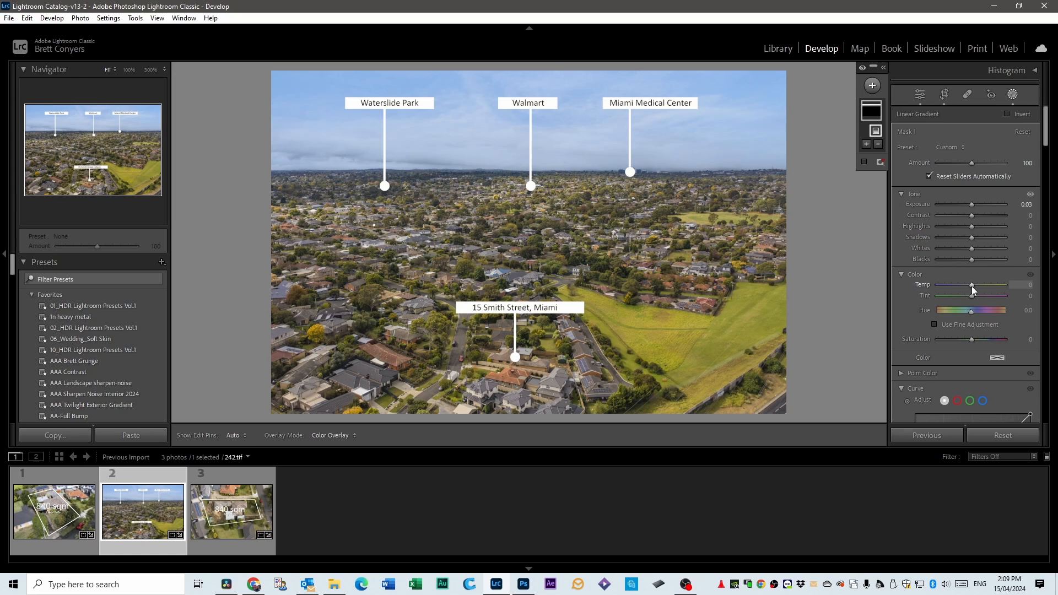
drag(971, 286, 954, 283)
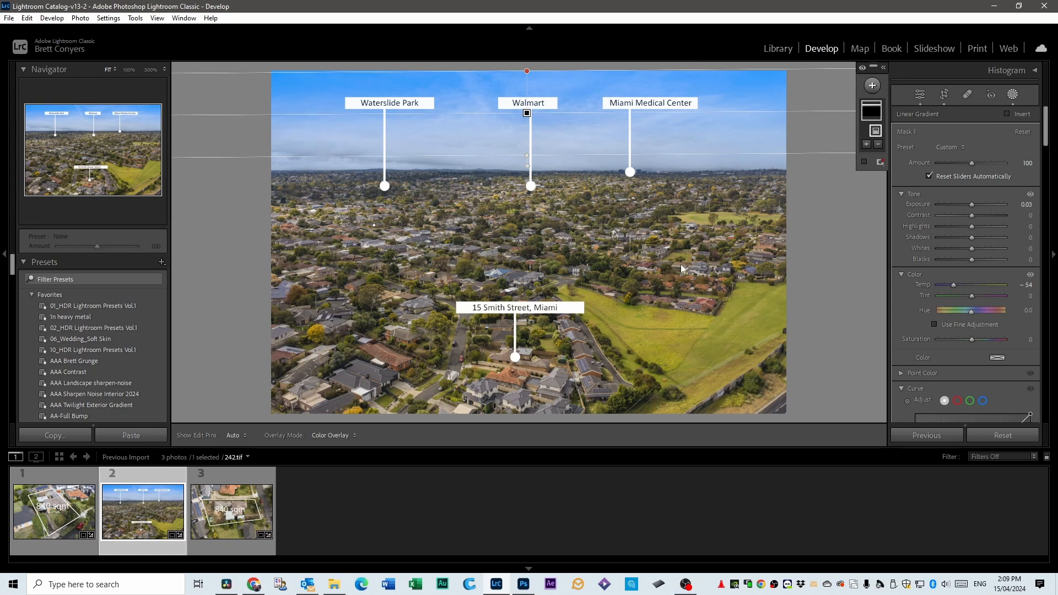
click(919, 95)
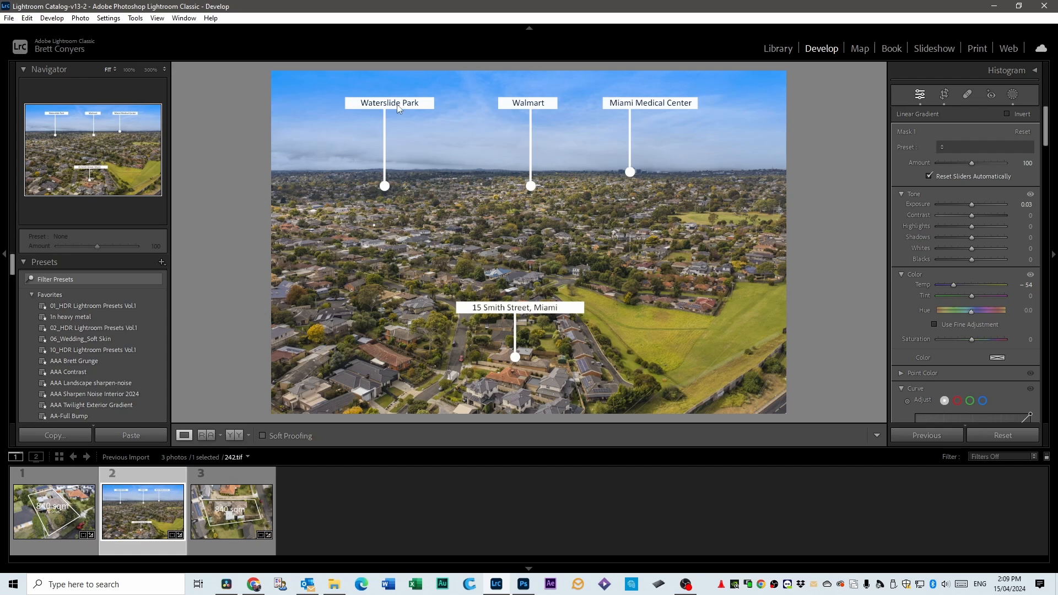
Examine the Waterslide Park label on 242.tif at 100%, and review the three finished graphics one after another.
click(408, 107)
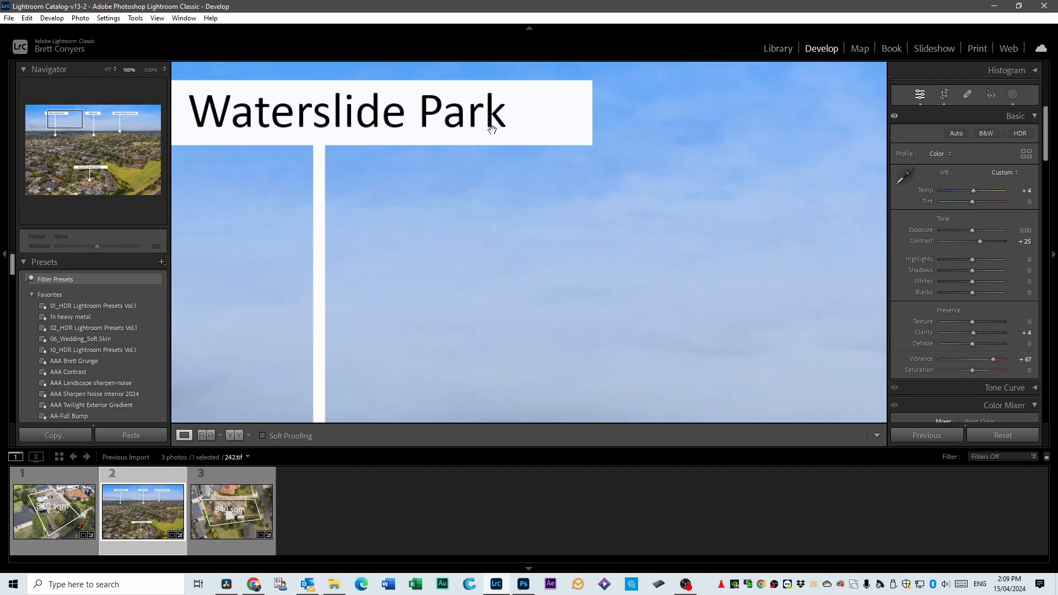
click(569, 120)
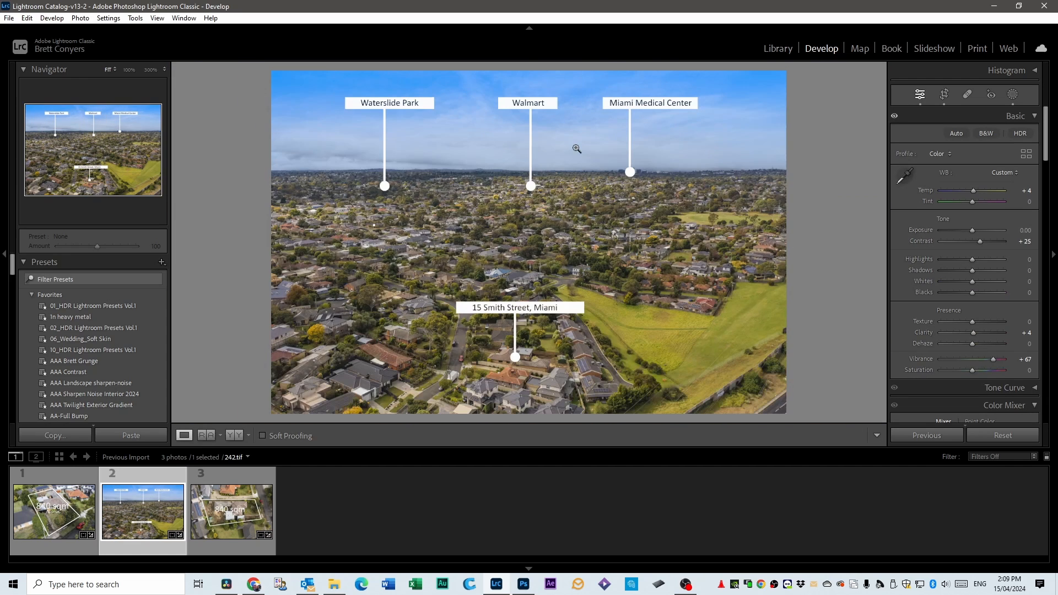
click(421, 108)
key(Right)
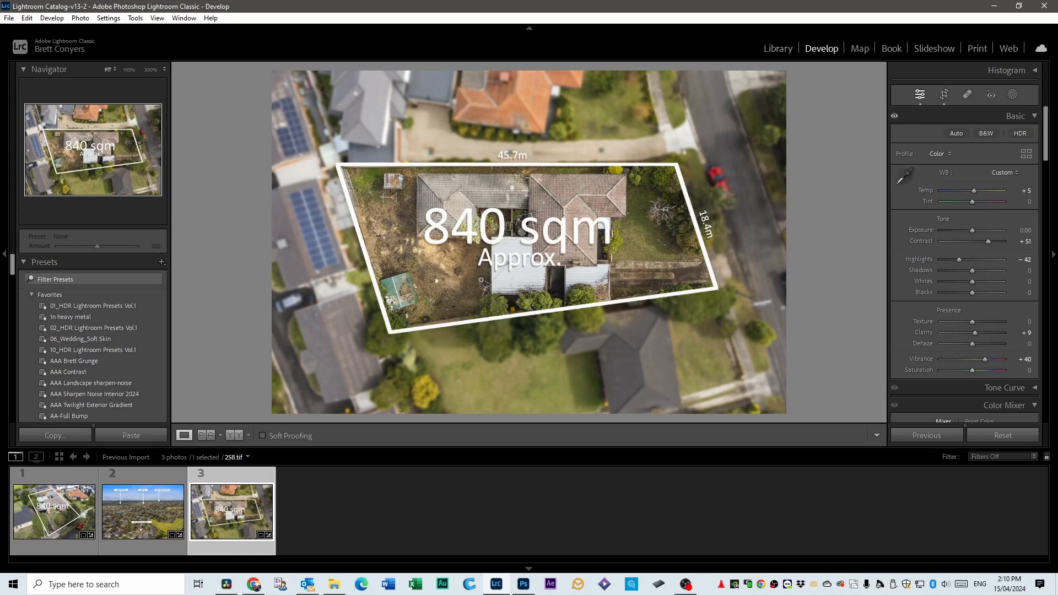
click(71, 480)
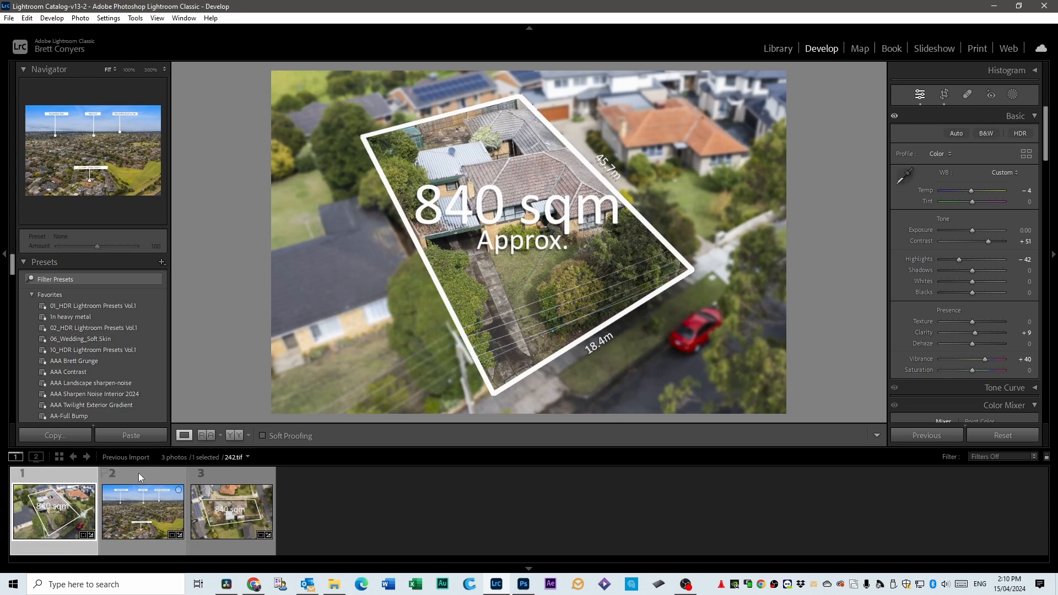
click(138, 474)
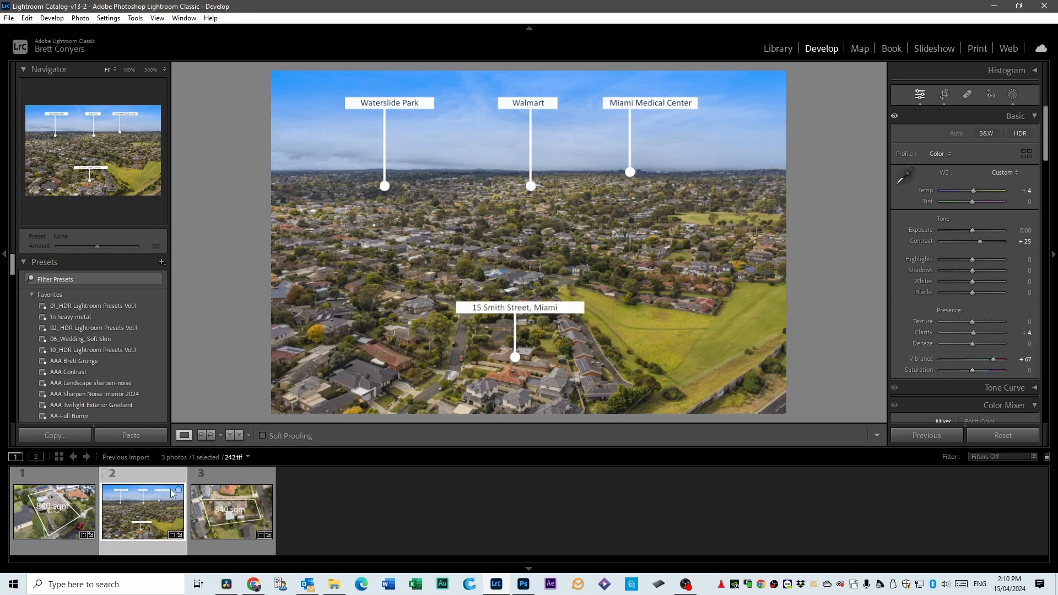
click(217, 476)
click(91, 477)
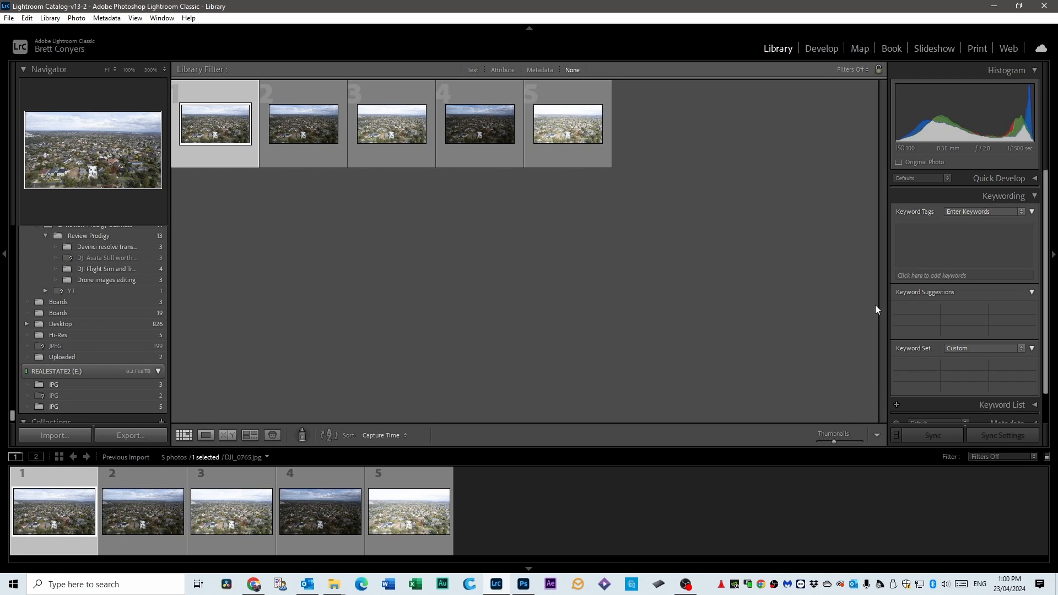
Examine the five bracketed aerial exposures one by one in the Develop module.
click(818, 48)
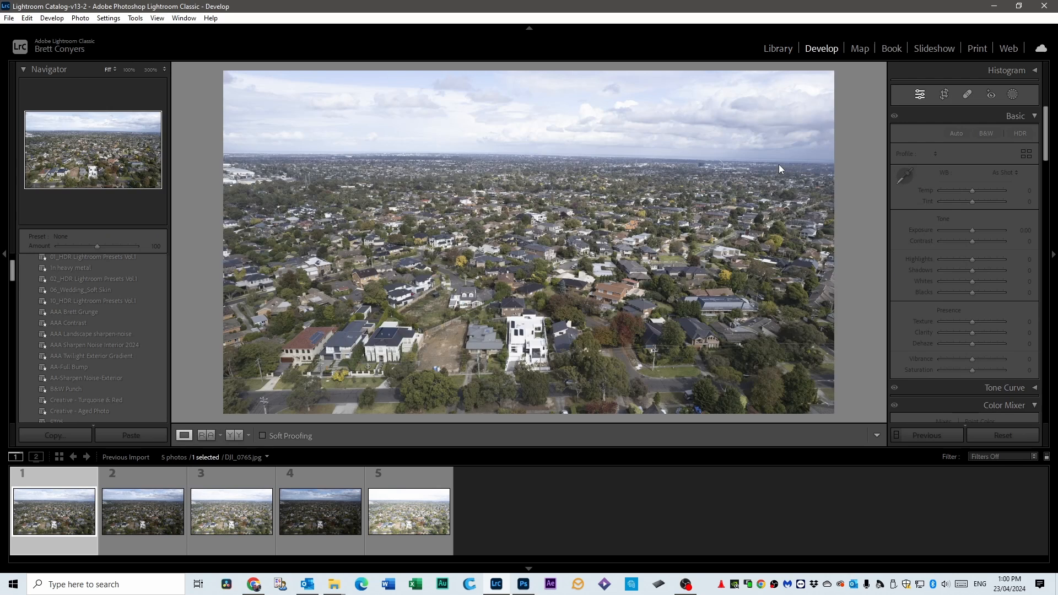
click(112, 474)
click(221, 472)
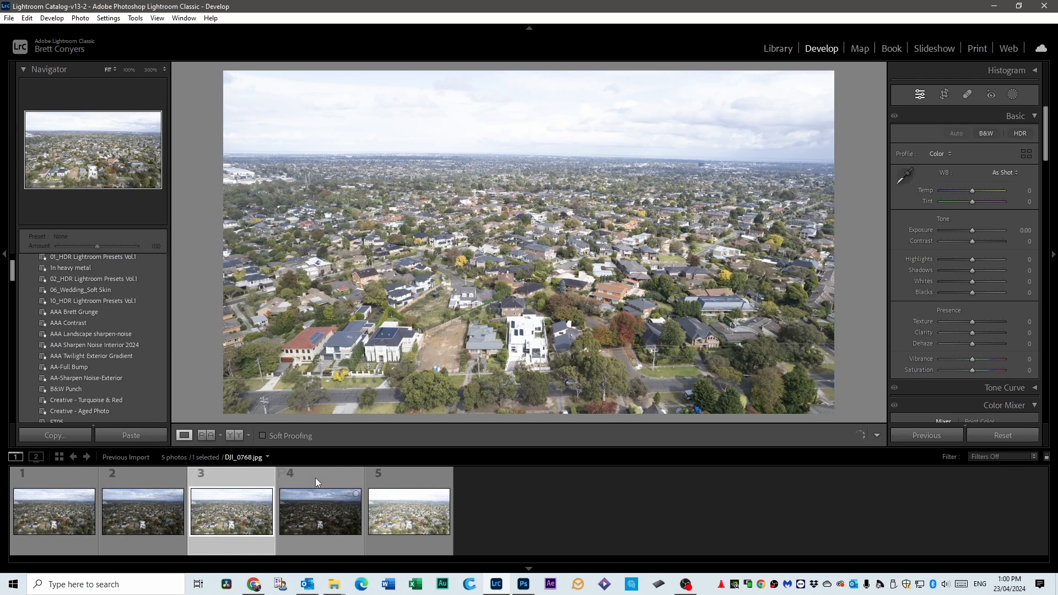
click(316, 481)
click(414, 495)
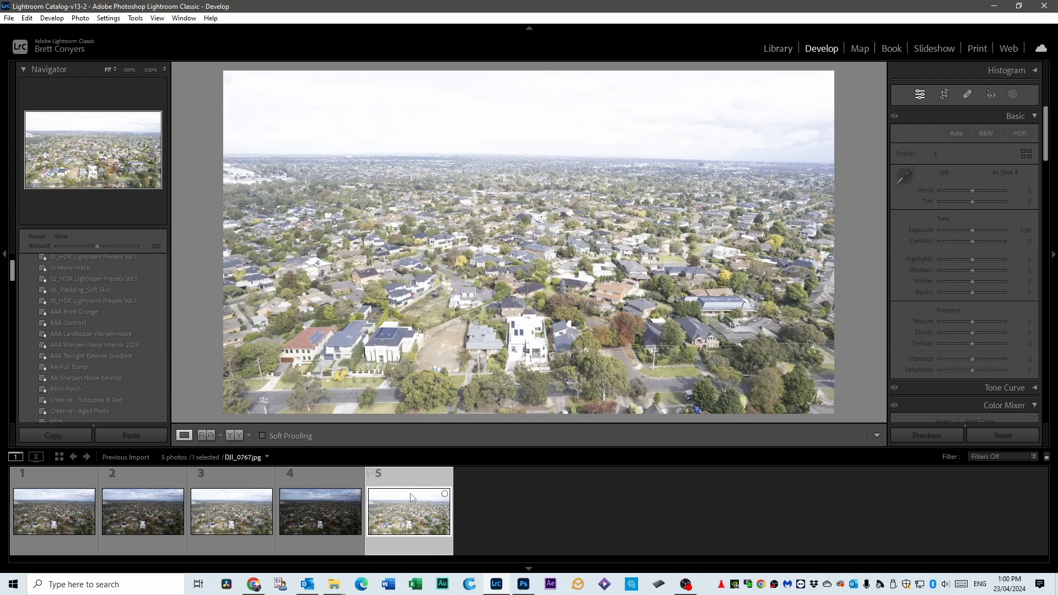
Merge all five bracketed exposures to HDR with Auto Align, Auto Settings and Deghost Amount None, and display the merged photo.
click(51, 474)
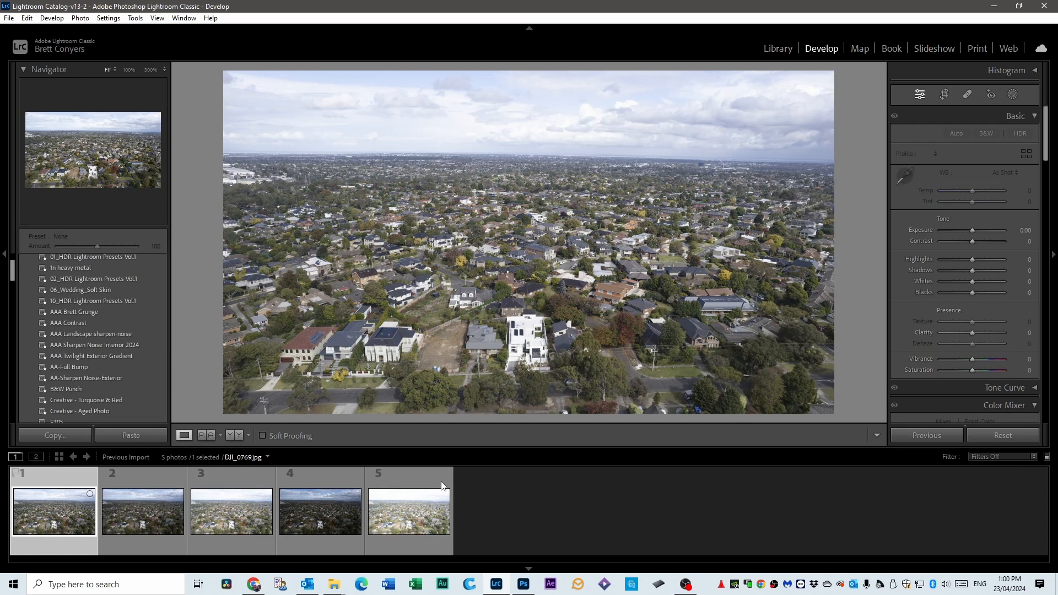
shift+click(422, 477)
right_click(422, 477)
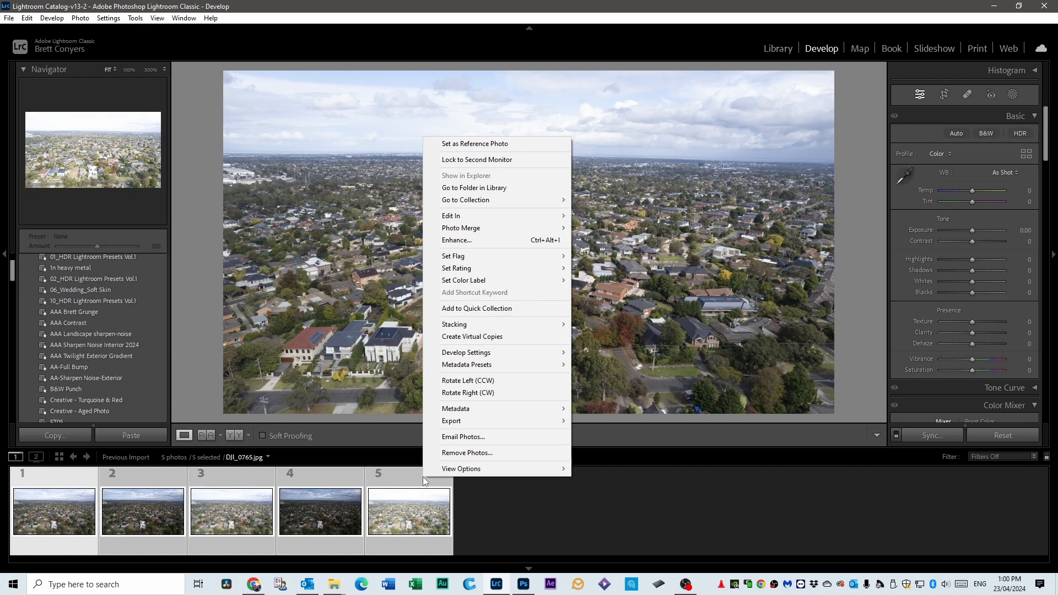
mouse_move(472, 232)
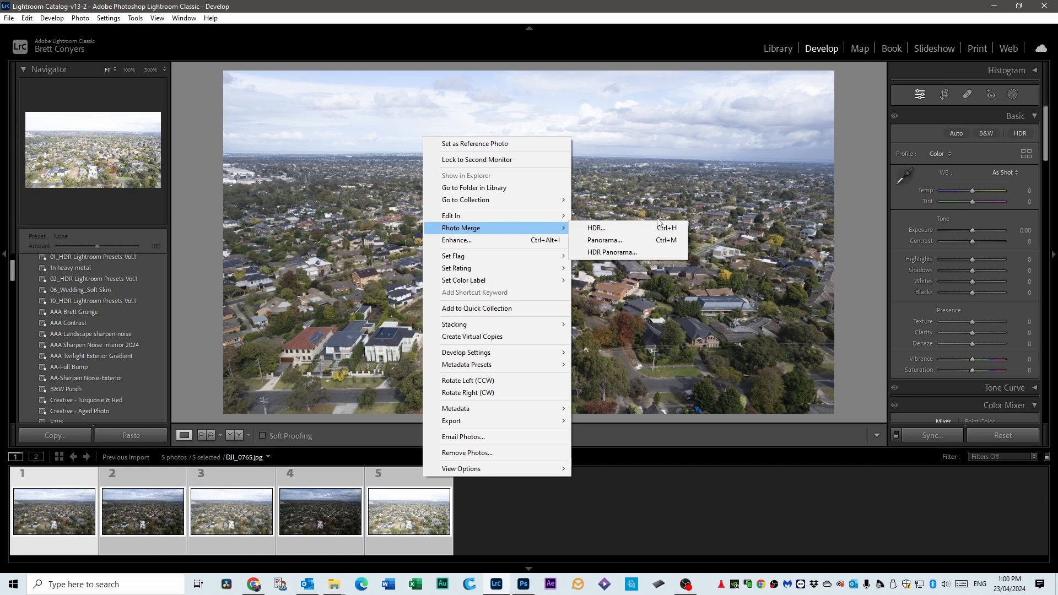
click(602, 228)
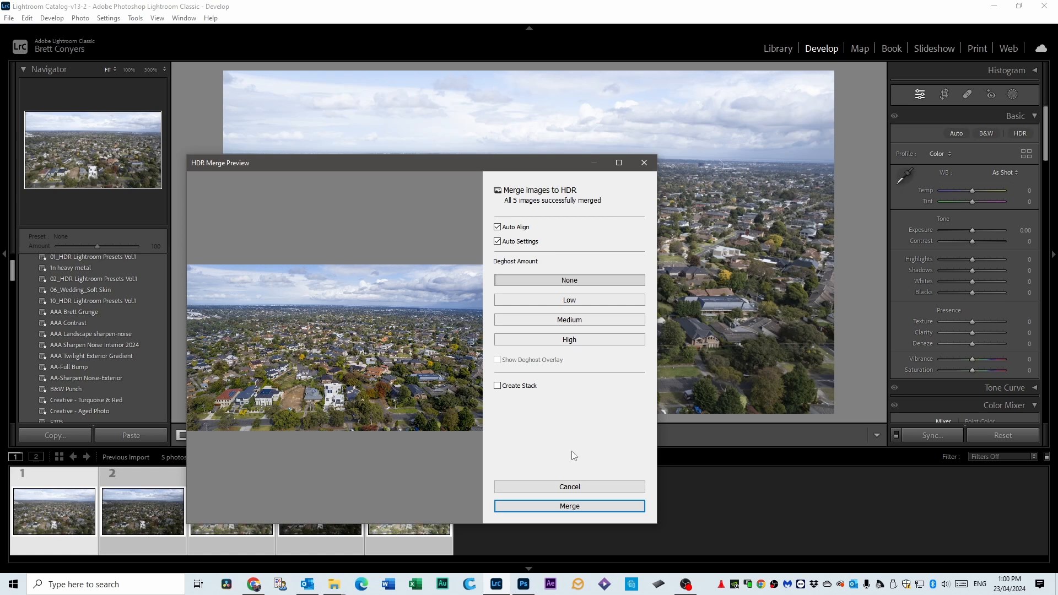
click(569, 506)
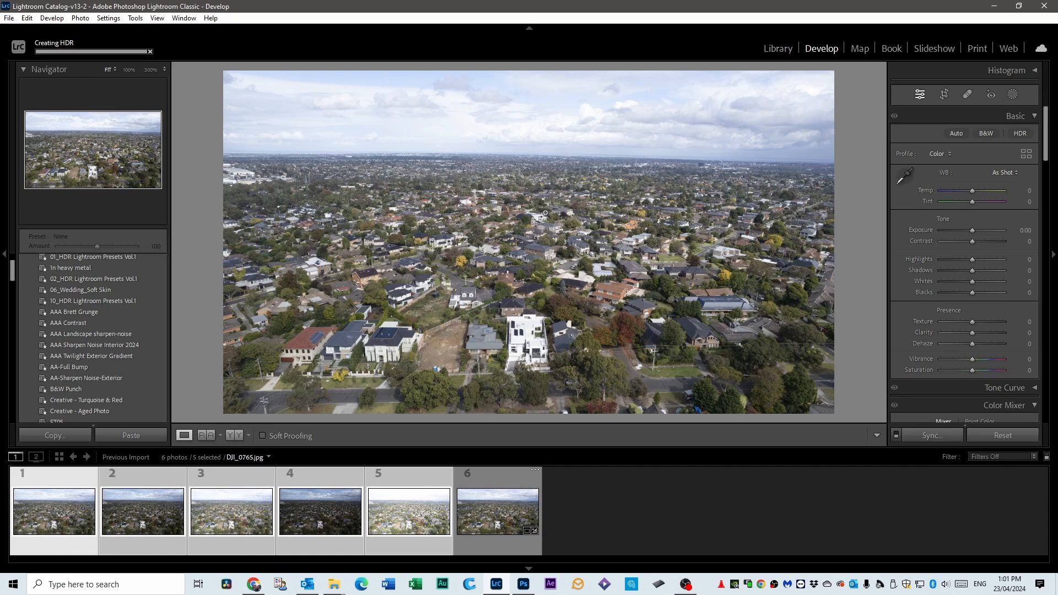
click(487, 480)
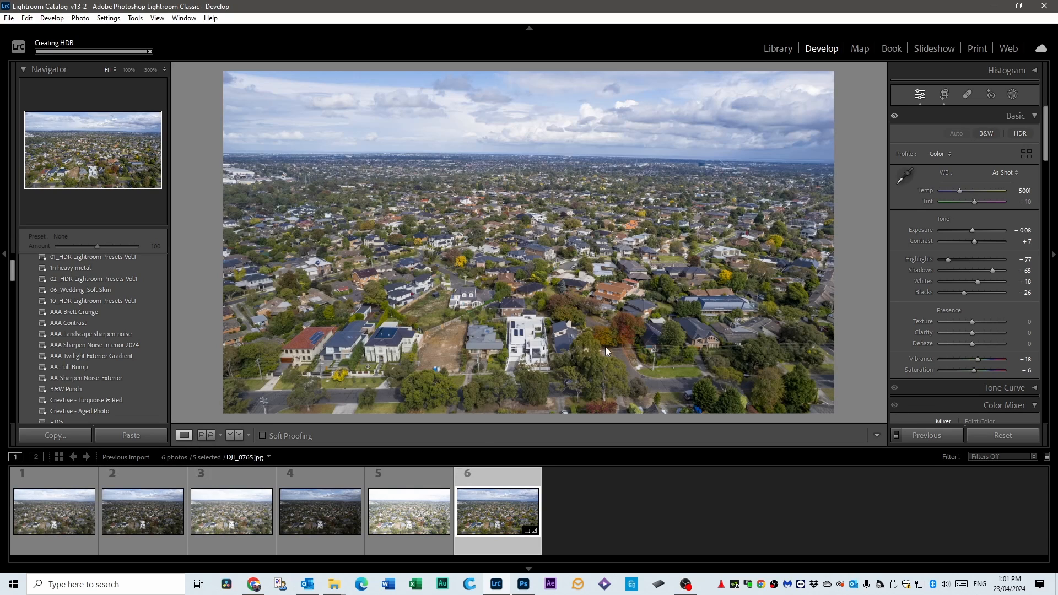